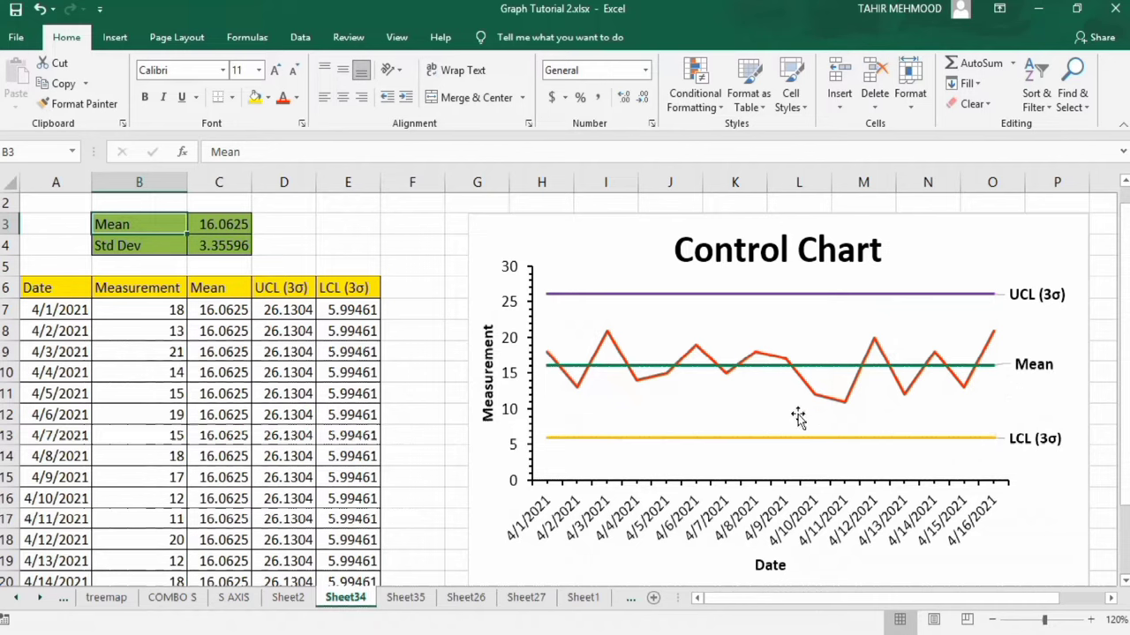
# On Sheet35, calculate the mean of the measurements in cell C3 with =AVERAGE(B7:B22)
pyautogui.click(405, 598)
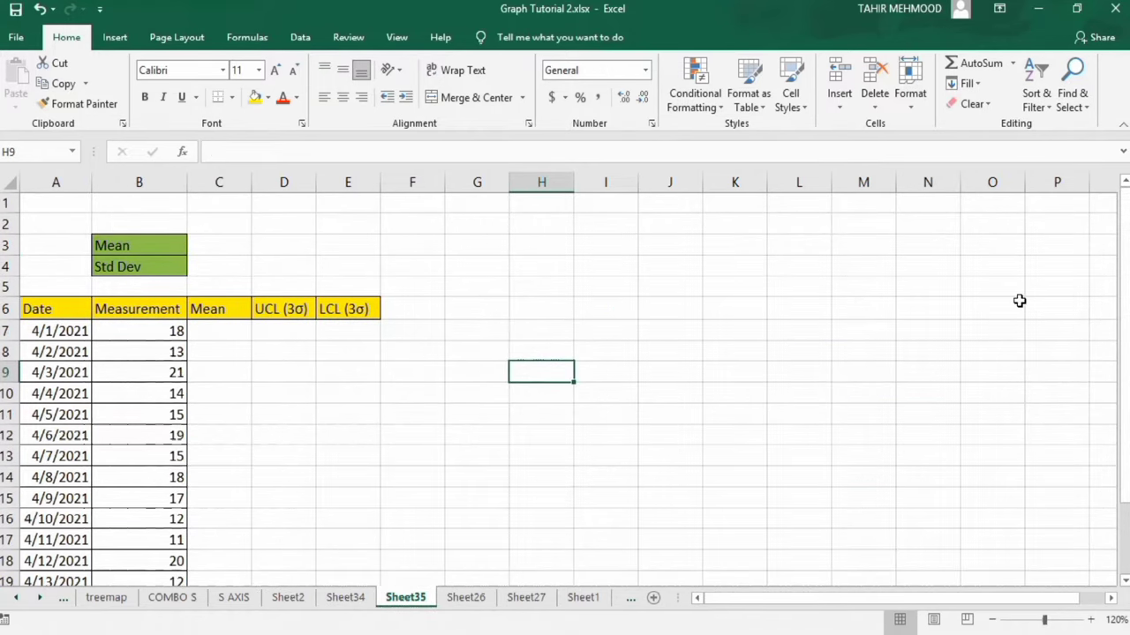
pyautogui.moveTo(1127, 292); pyautogui.dragTo(1127, 319)
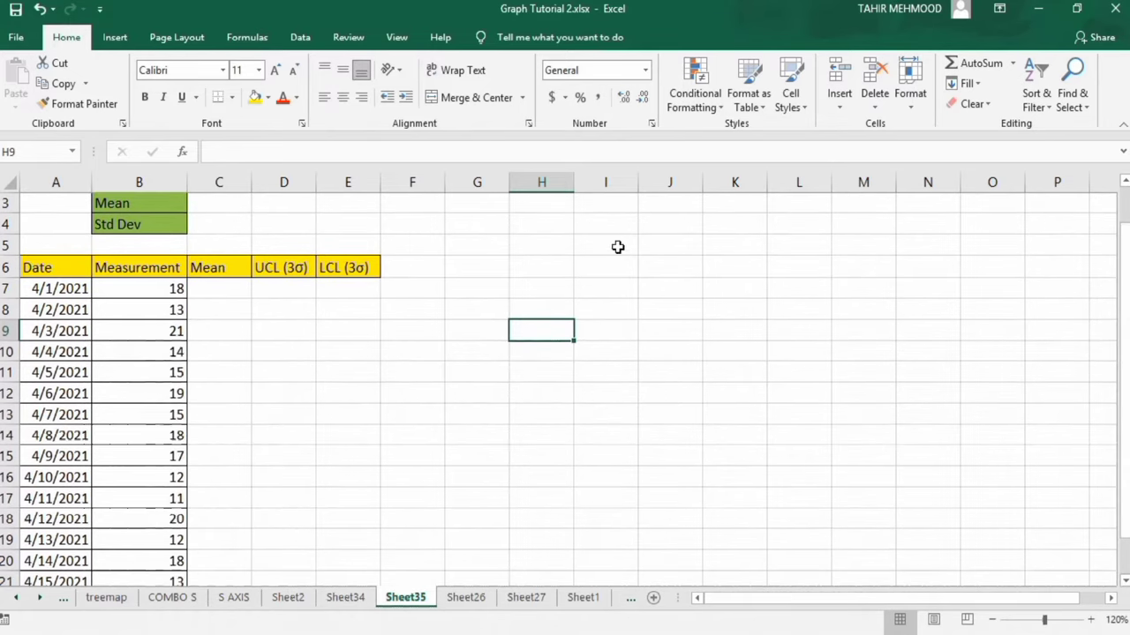
pyautogui.click(231, 217)
pyautogui.click(227, 202)
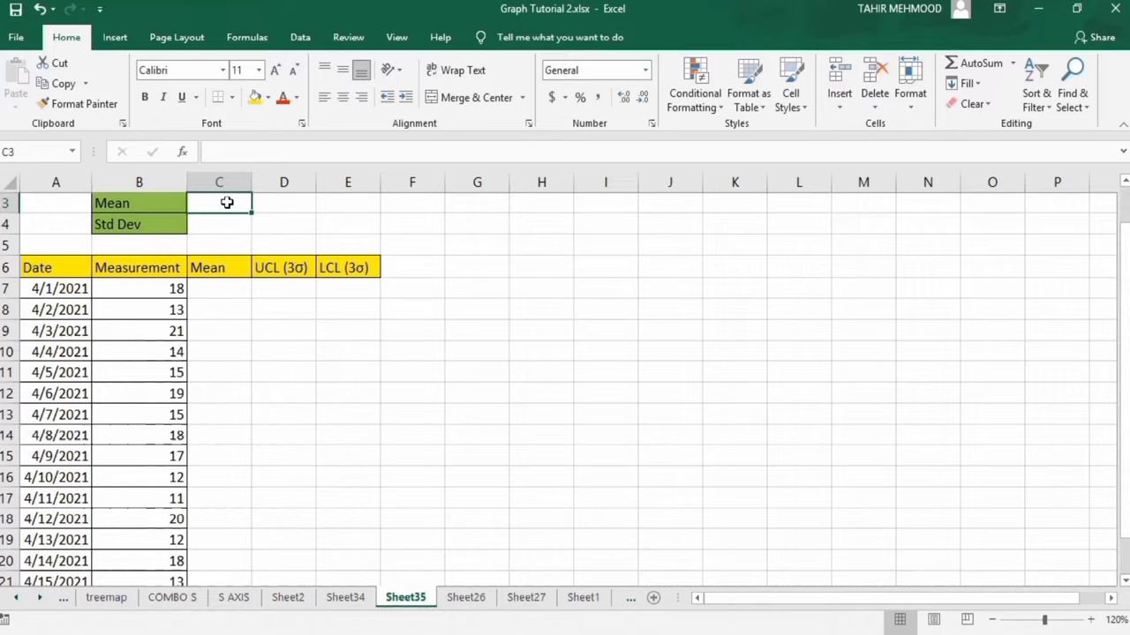
pyautogui.write('=a')
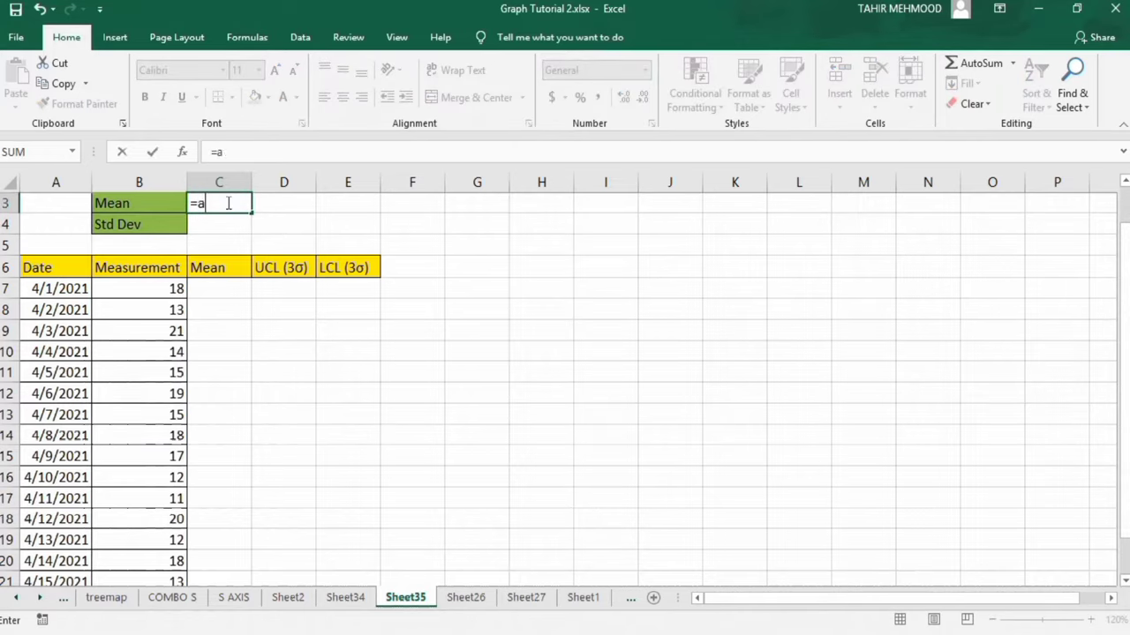
pyautogui.write('v')
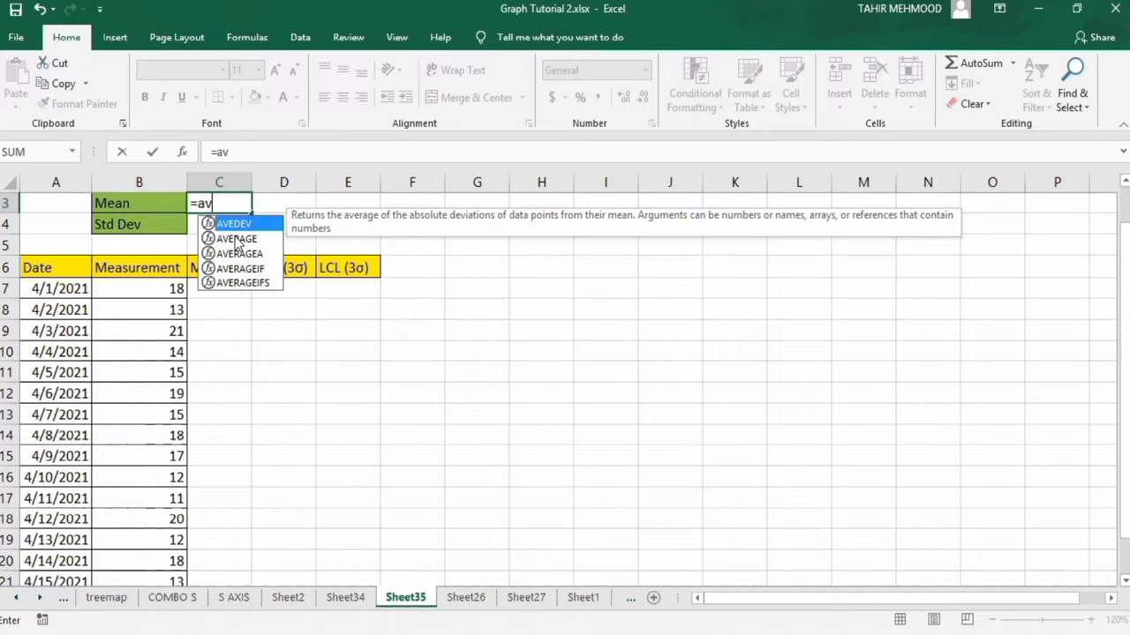
pyautogui.doubleClick(236, 240)
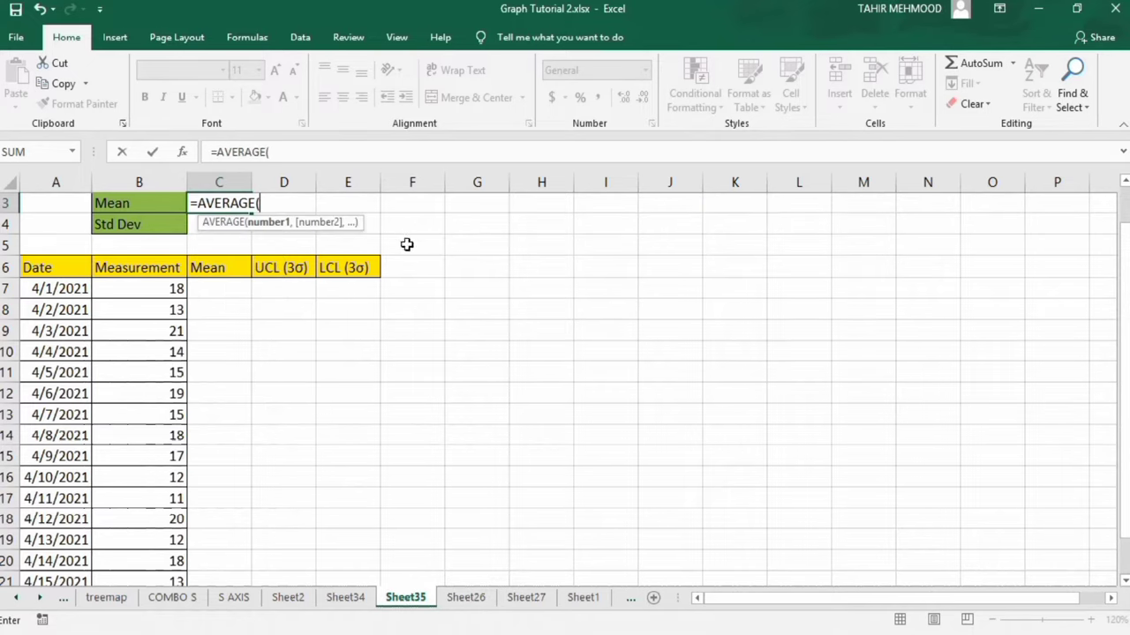
pyautogui.click(164, 290)
pyautogui.moveTo(164, 326); pyautogui.dragTo(159, 540)
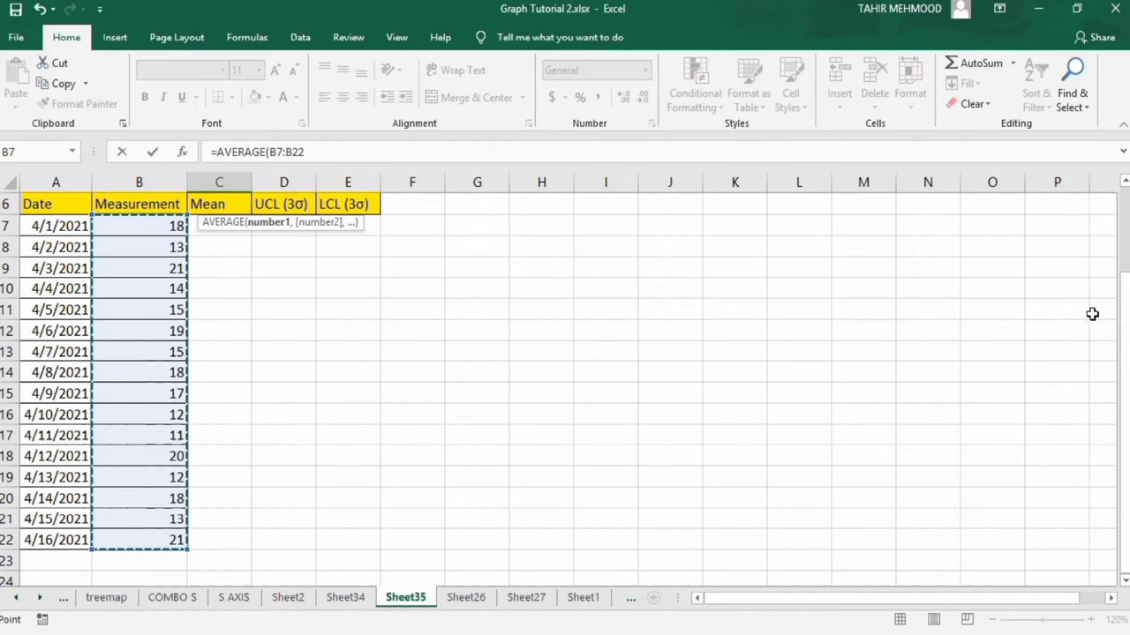
pyautogui.moveTo(1124, 291); pyautogui.dragTo(1126, 216)
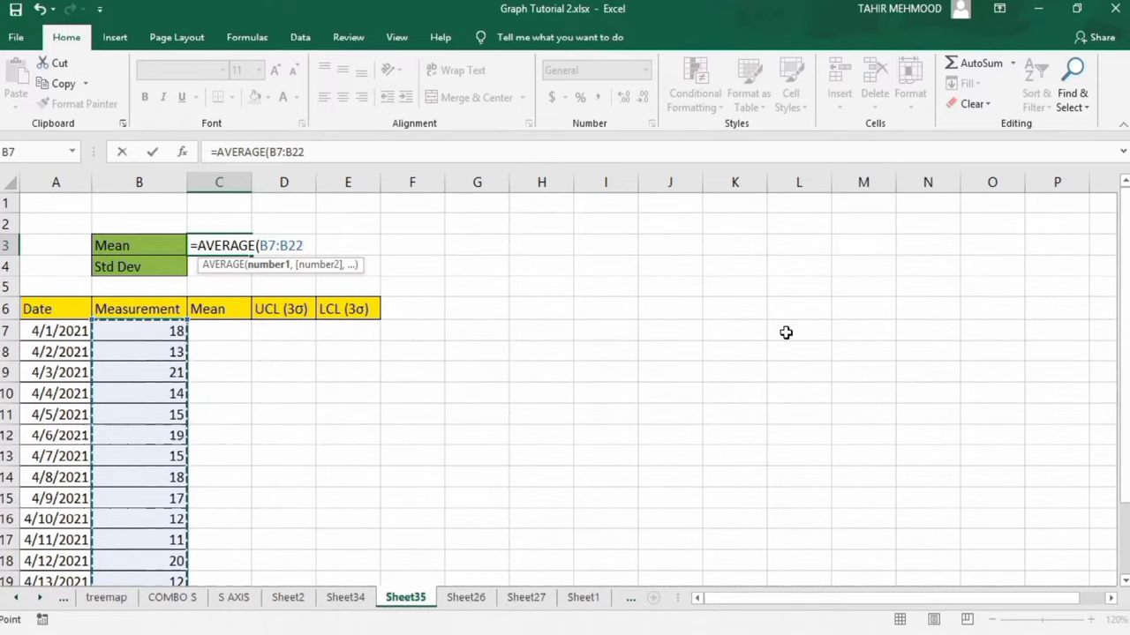
pyautogui.write(')')
pyautogui.press('Return')
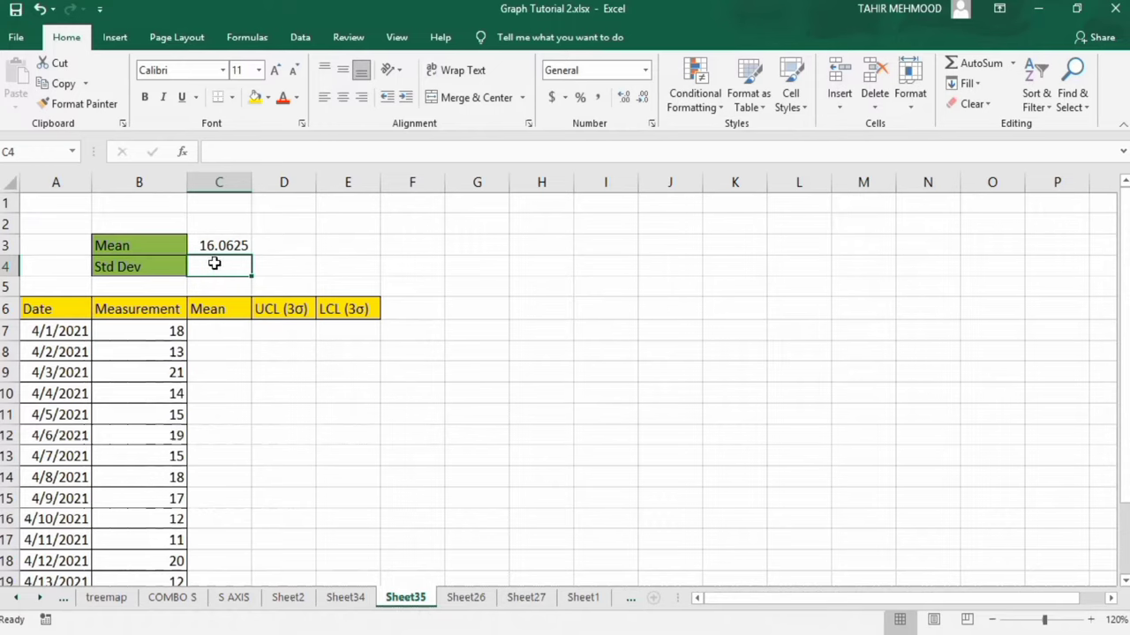
# Calculate the sample standard deviation of the measurements in cell C4 with =STDEV.S(B7:B22)
pyautogui.write('=')
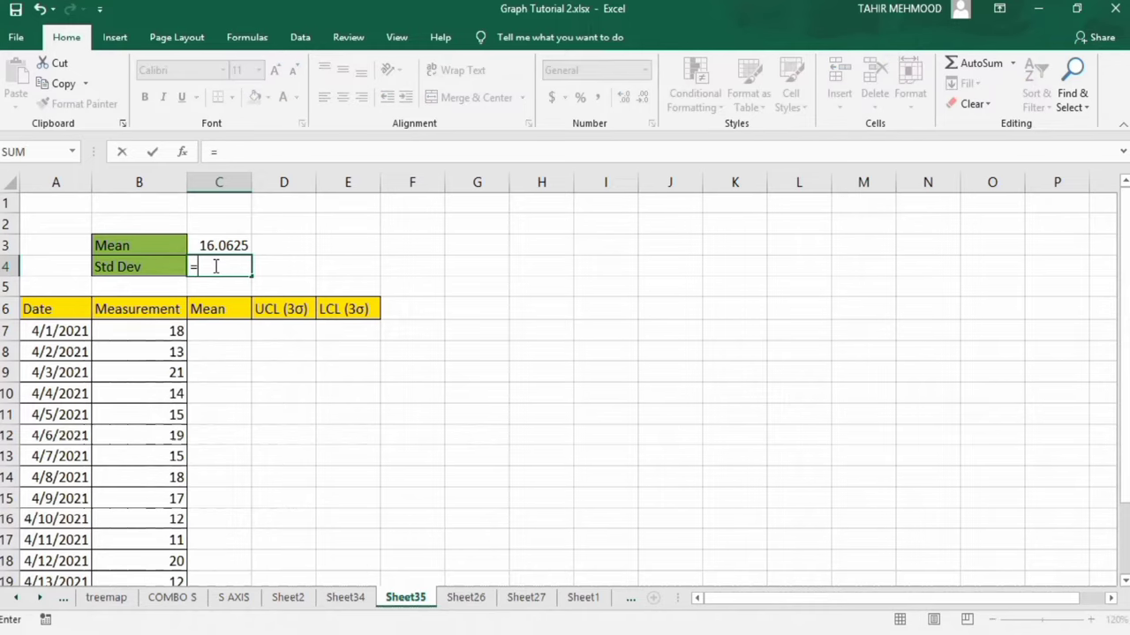
pyautogui.write('st')
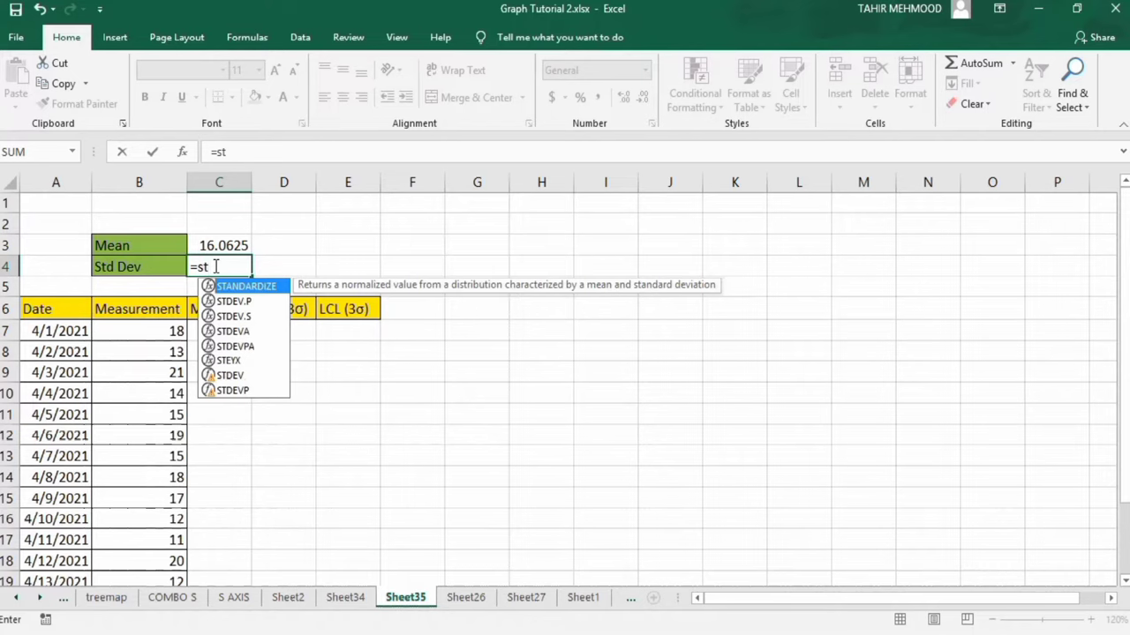
pyautogui.write('d')
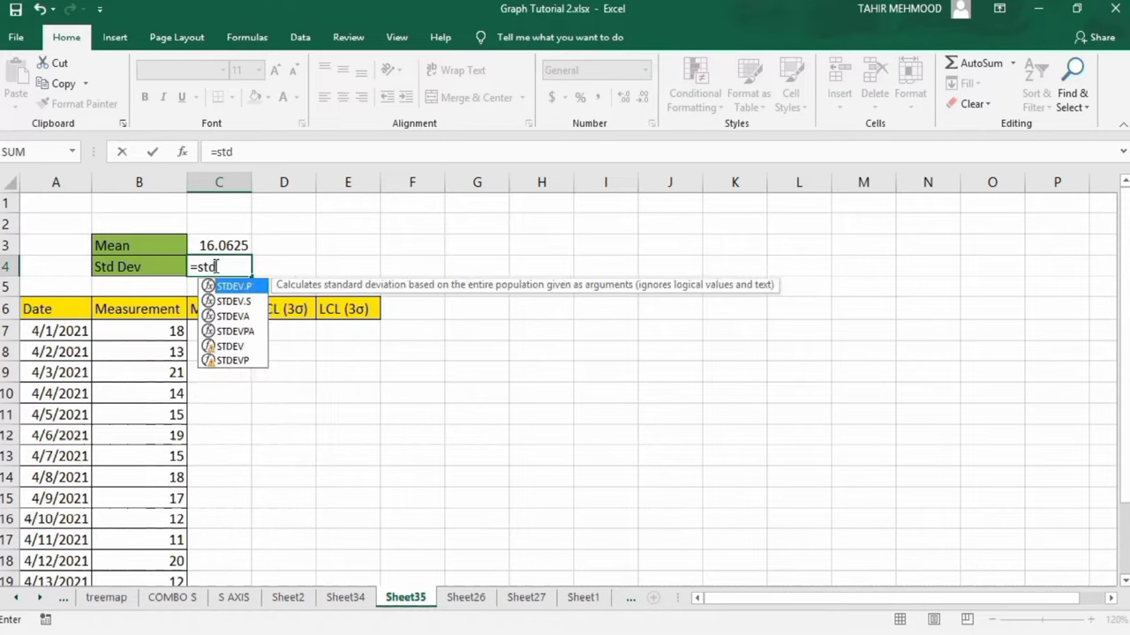
pyautogui.doubleClick(247, 304)
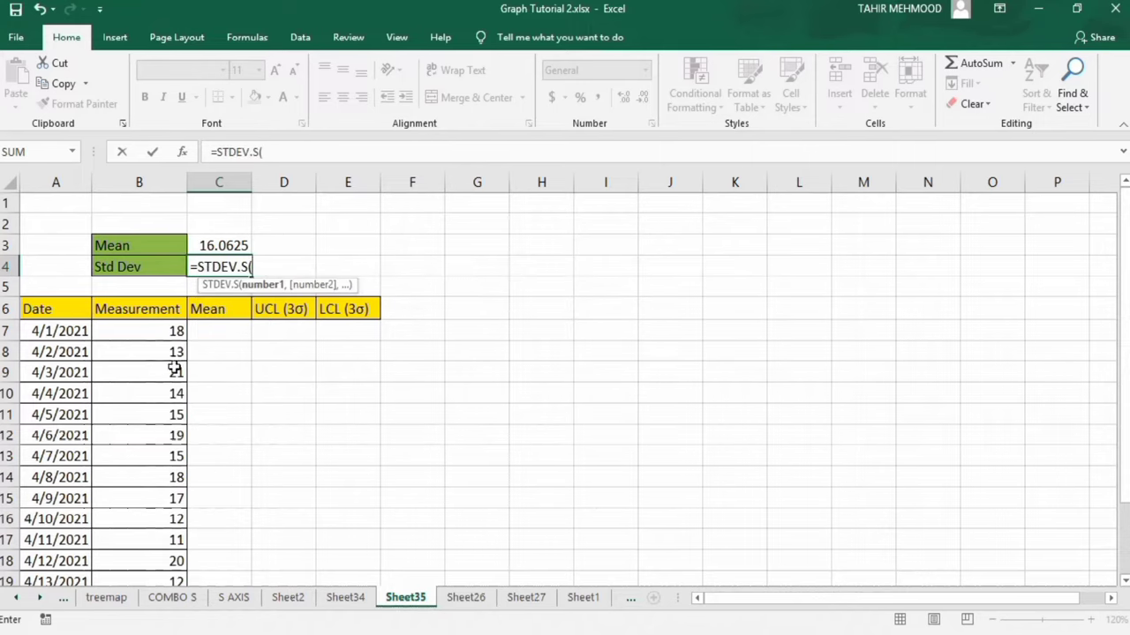
pyautogui.moveTo(161, 330); pyautogui.dragTo(163, 539)
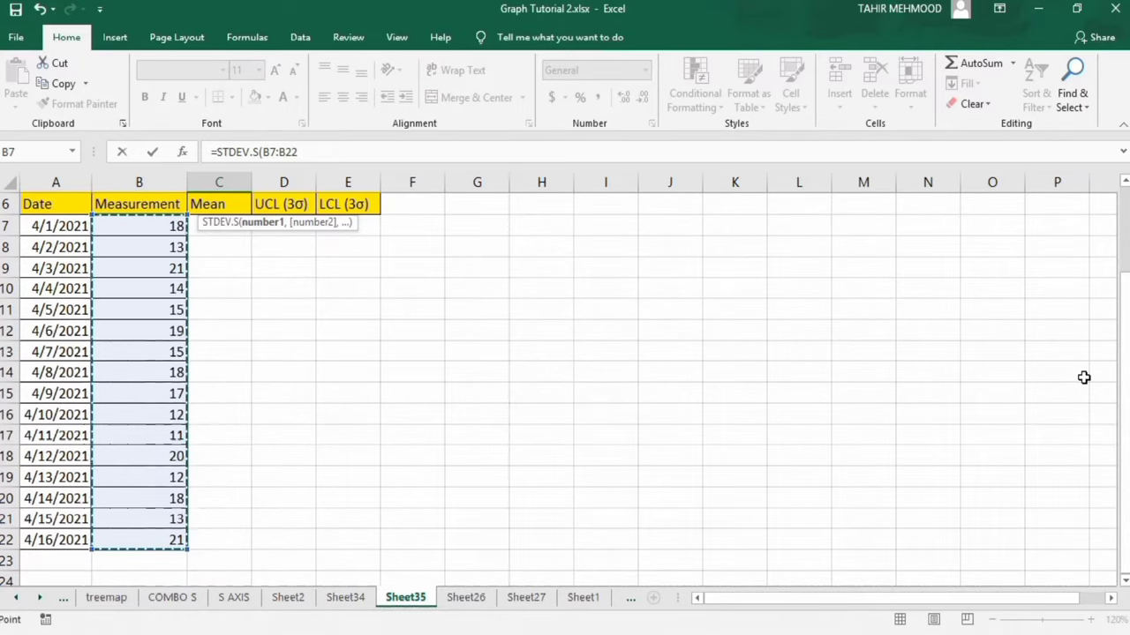
pyautogui.moveTo(1125, 353); pyautogui.dragTo(1123, 255)
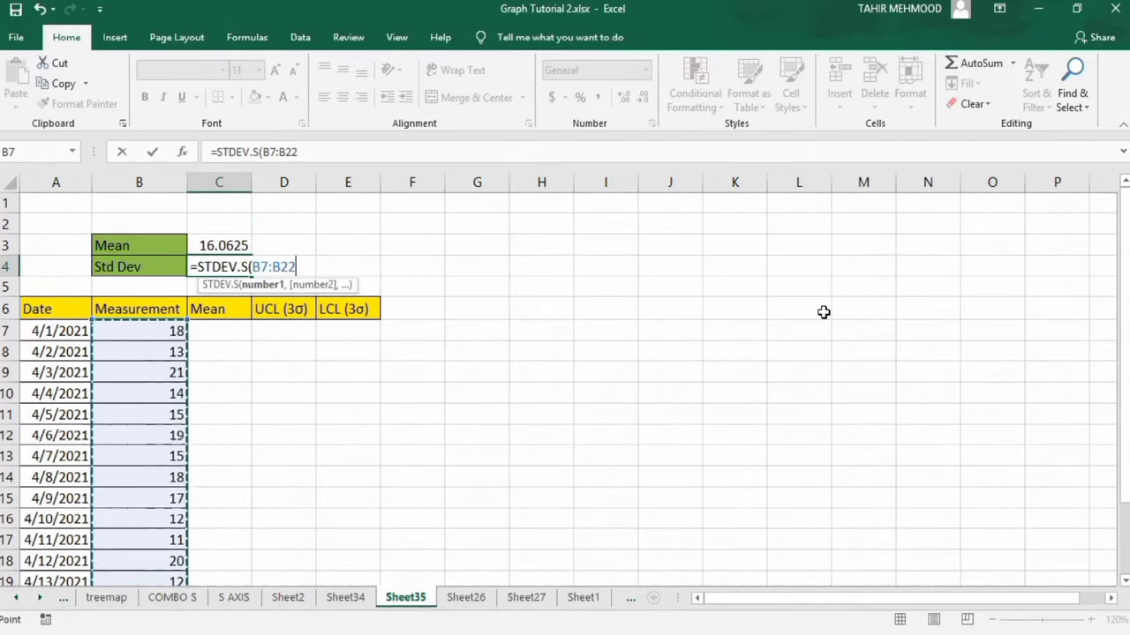
pyautogui.press('Return')
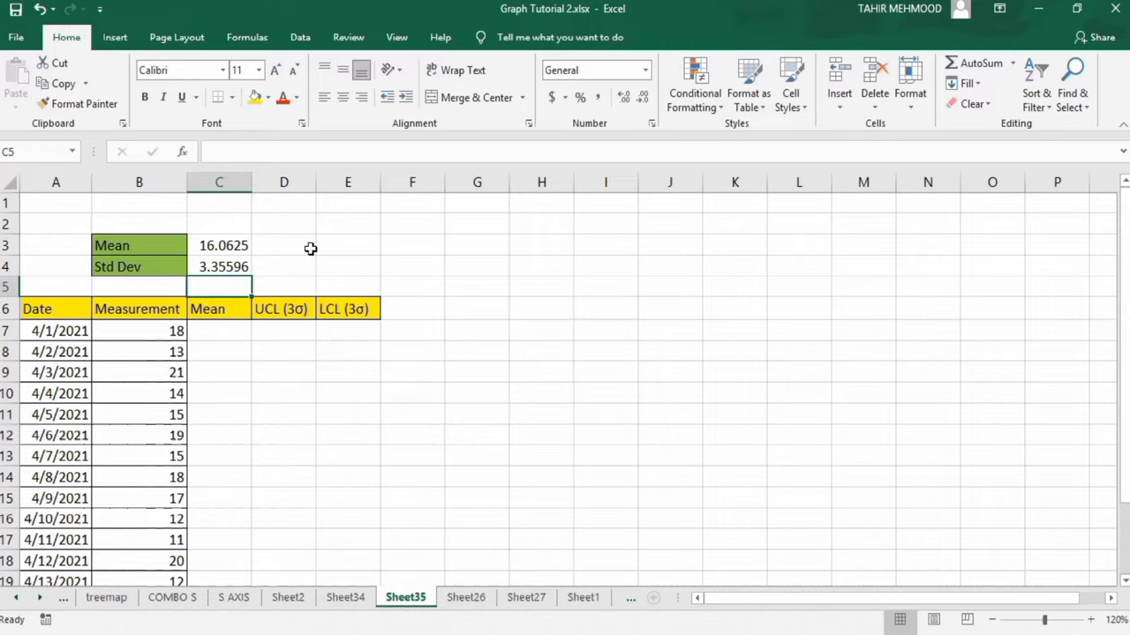
# Enter an absolute reference to the calculated mean, =$C$3, in cell C7 of the Mean column
pyautogui.press('Down')
pyautogui.press('Down')
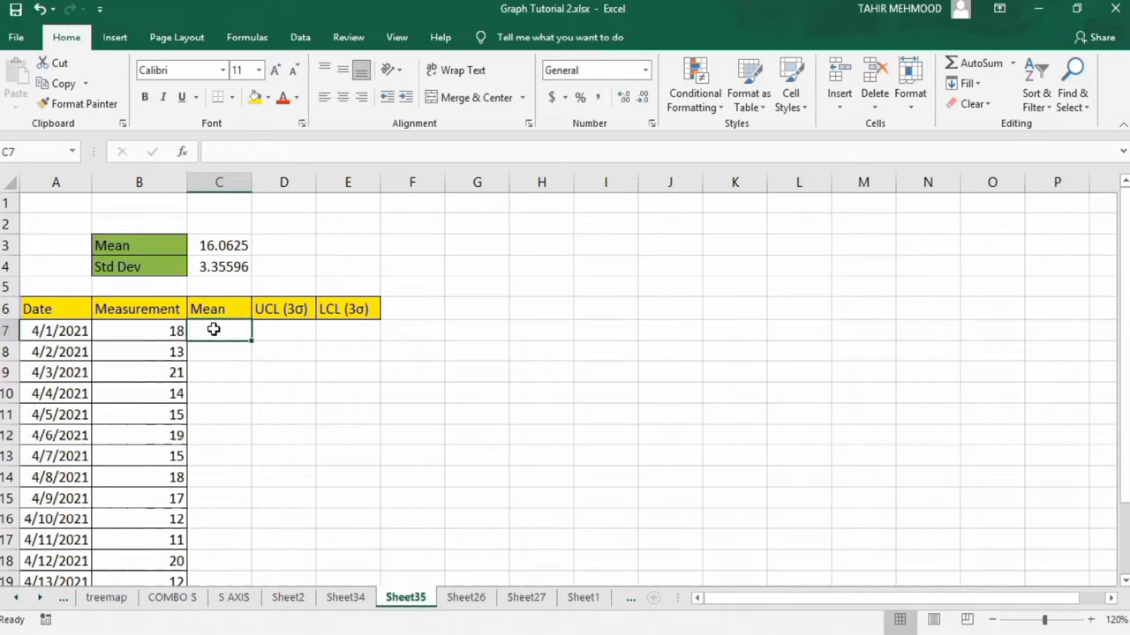
pyautogui.write('=')
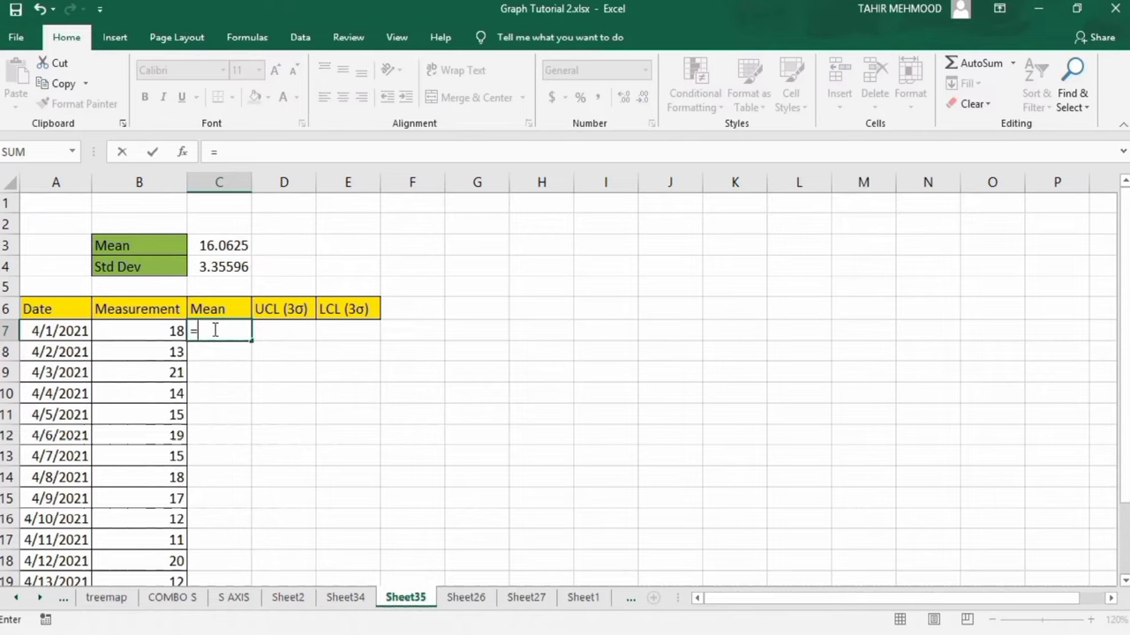
pyautogui.click(234, 246)
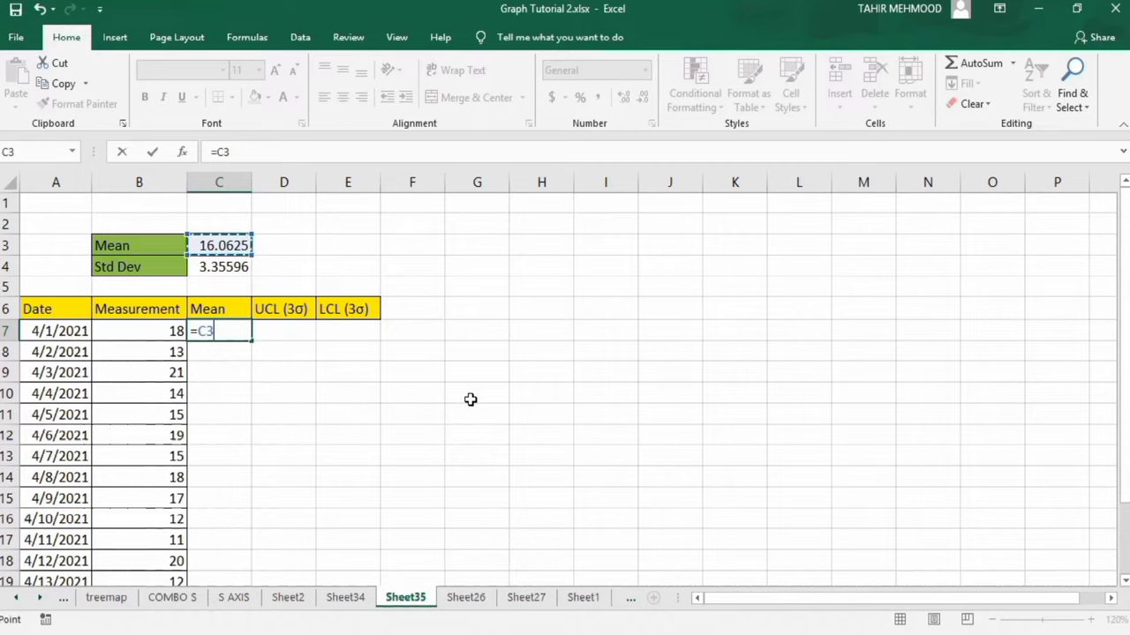
pyautogui.press('F4')
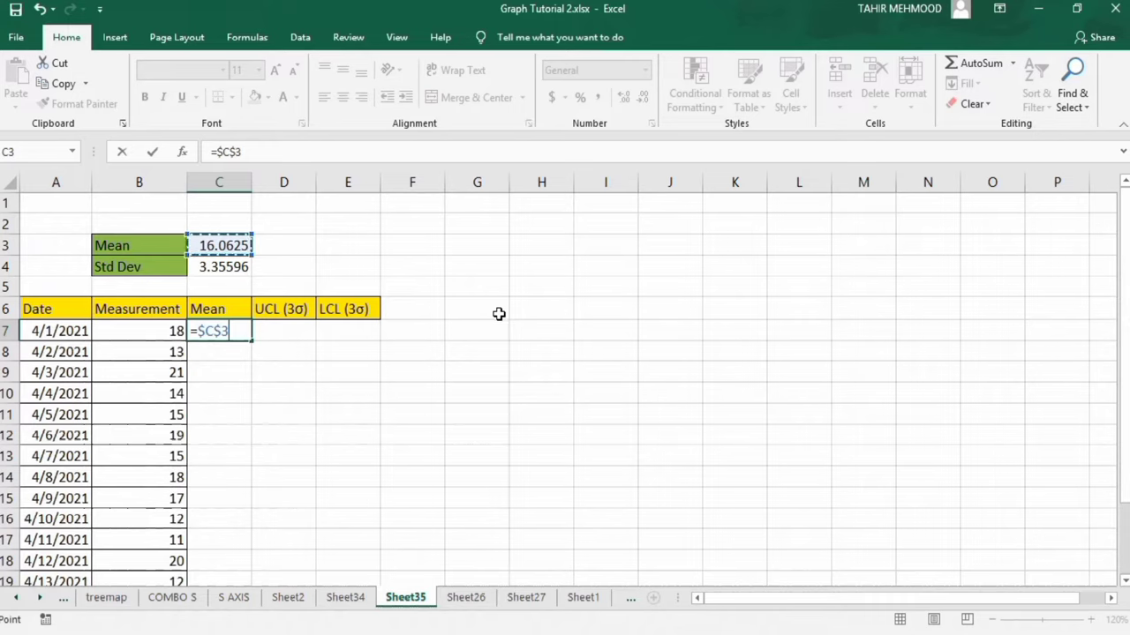
pyautogui.press('Return')
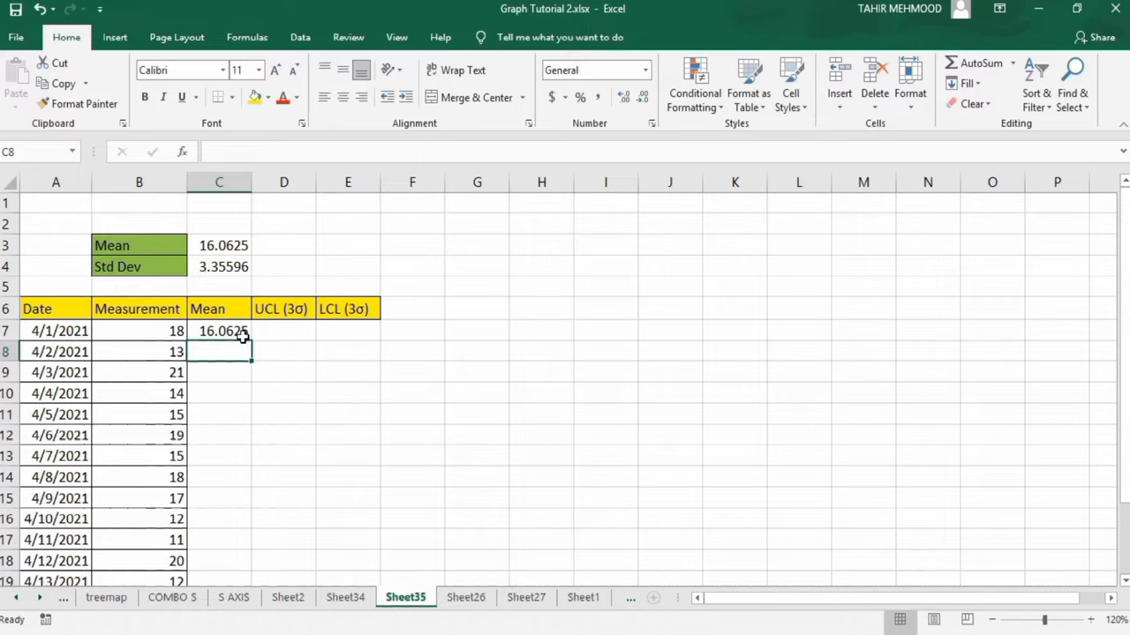
# Fill the C7 formula down the Mean column for all dates through row 22
pyautogui.click(240, 330)
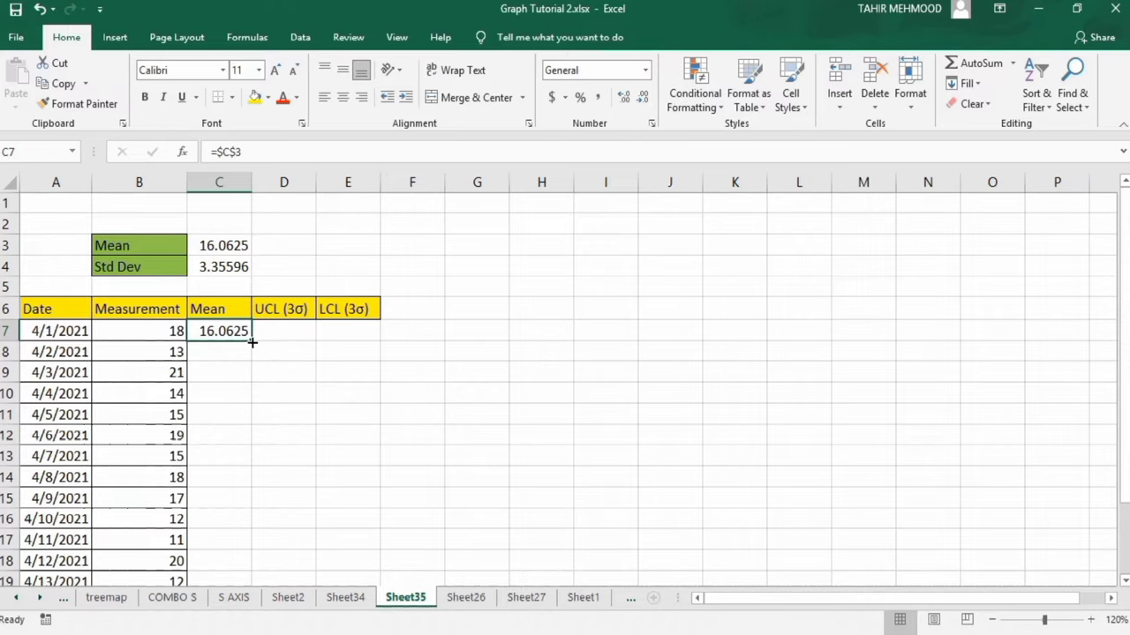
pyautogui.doubleClick(253, 343)
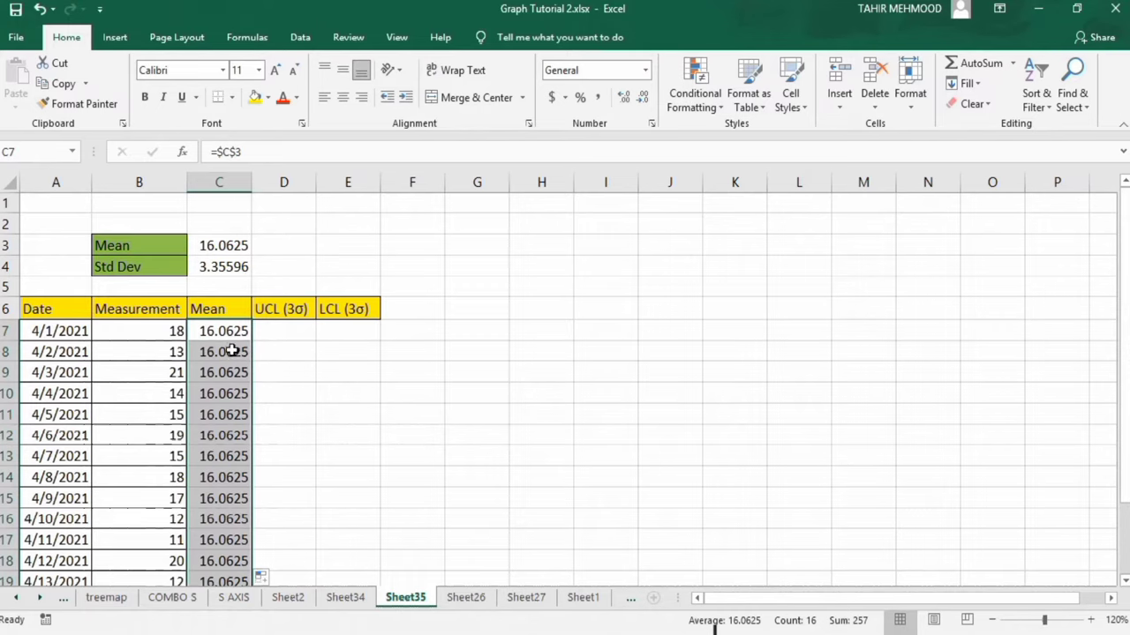
pyautogui.moveTo(1125, 292)
pyautogui.mouseDown()
pyautogui.moveTo(1124, 371)
pyautogui.moveTo(1123, 297)
pyautogui.mouseUp()
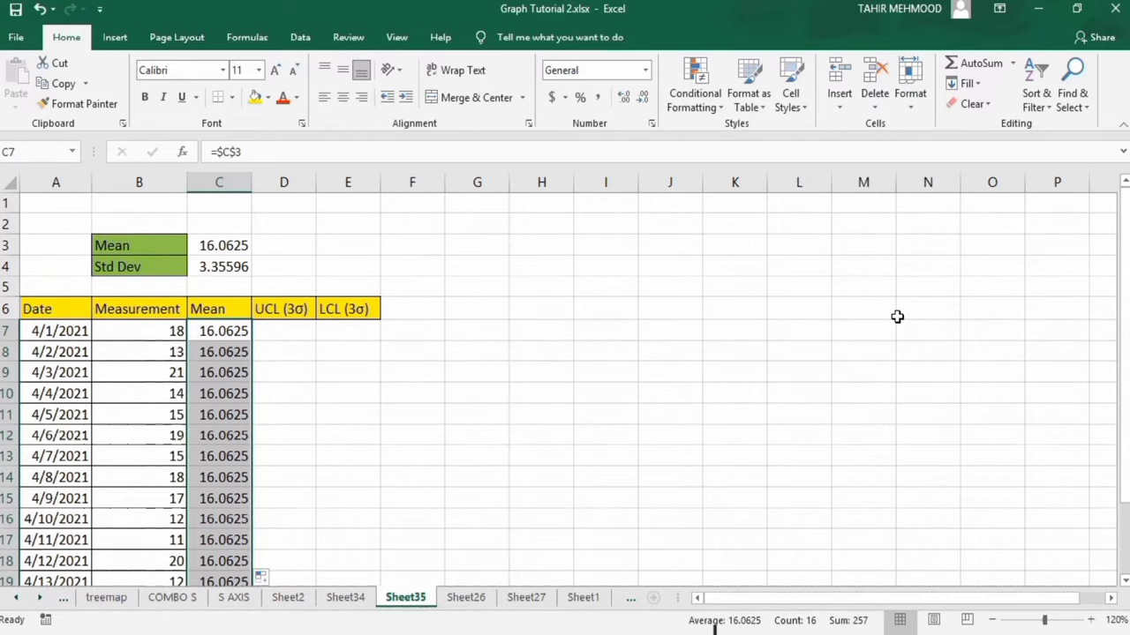
# Enter the upper control limit formula =C7+(3*$C$4) in cell D7 of the UCL (3σ) column
pyautogui.click(277, 331)
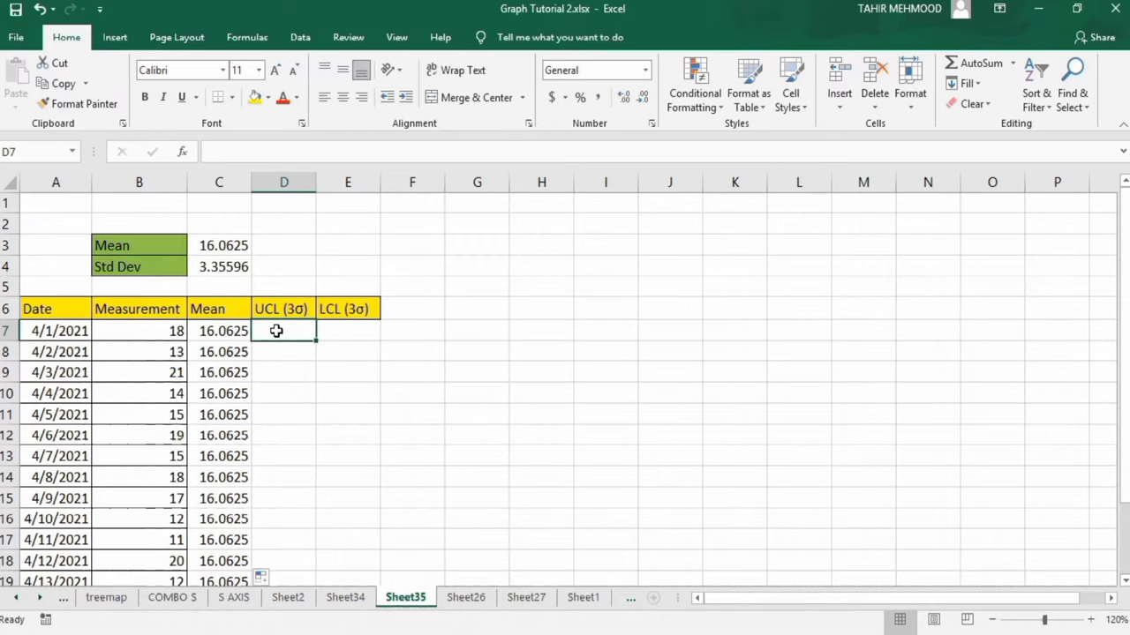
pyautogui.write('=')
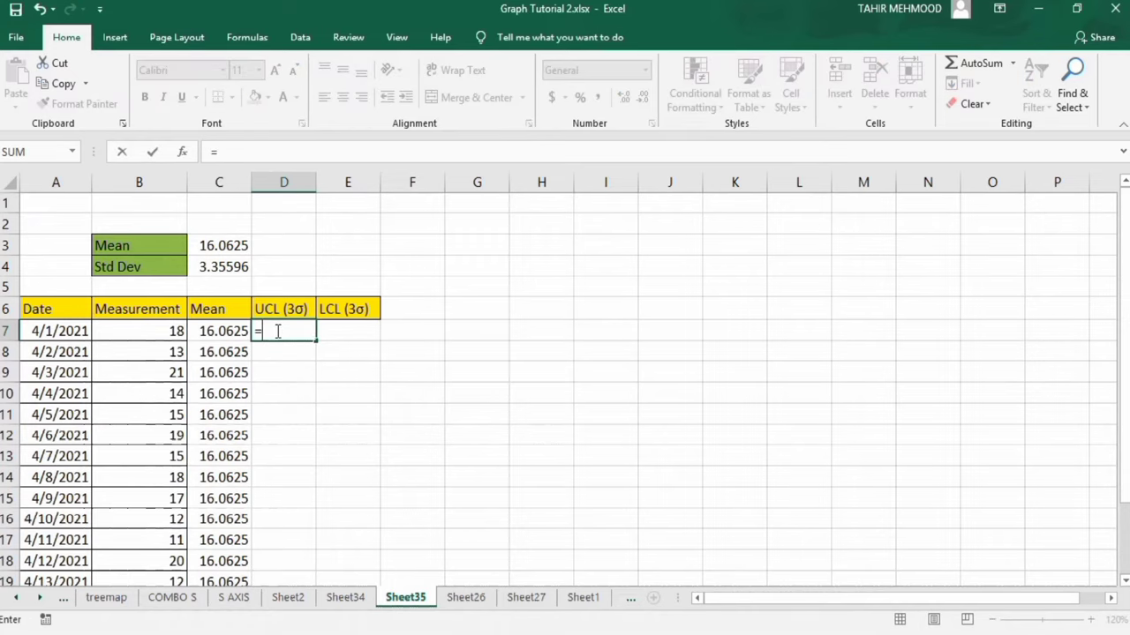
pyautogui.click(219, 331)
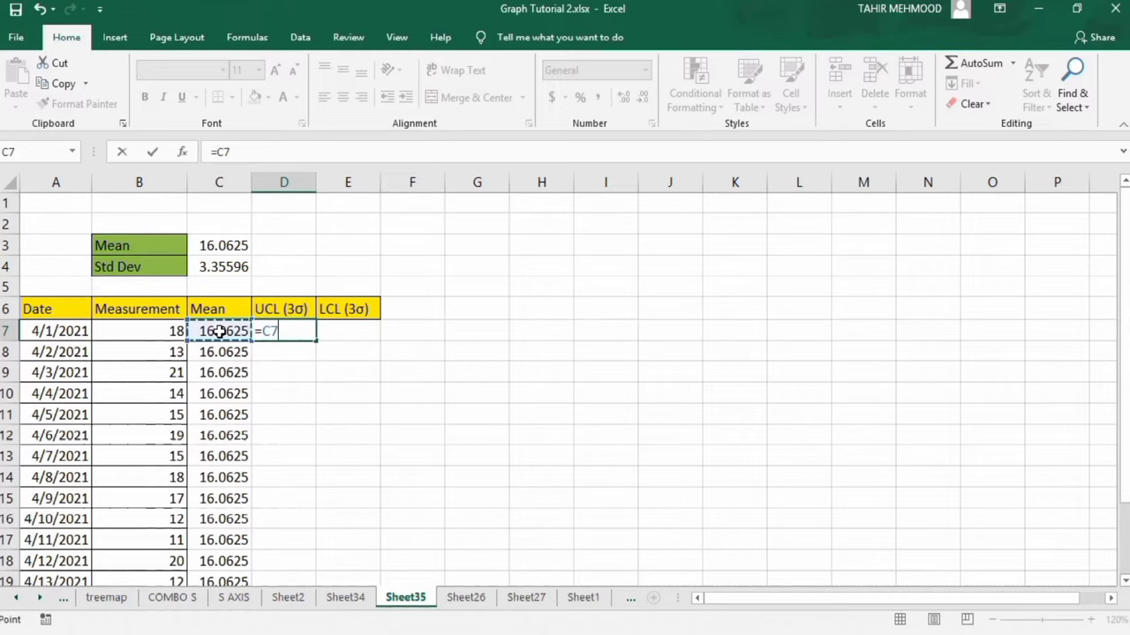
pyautogui.write('+(')
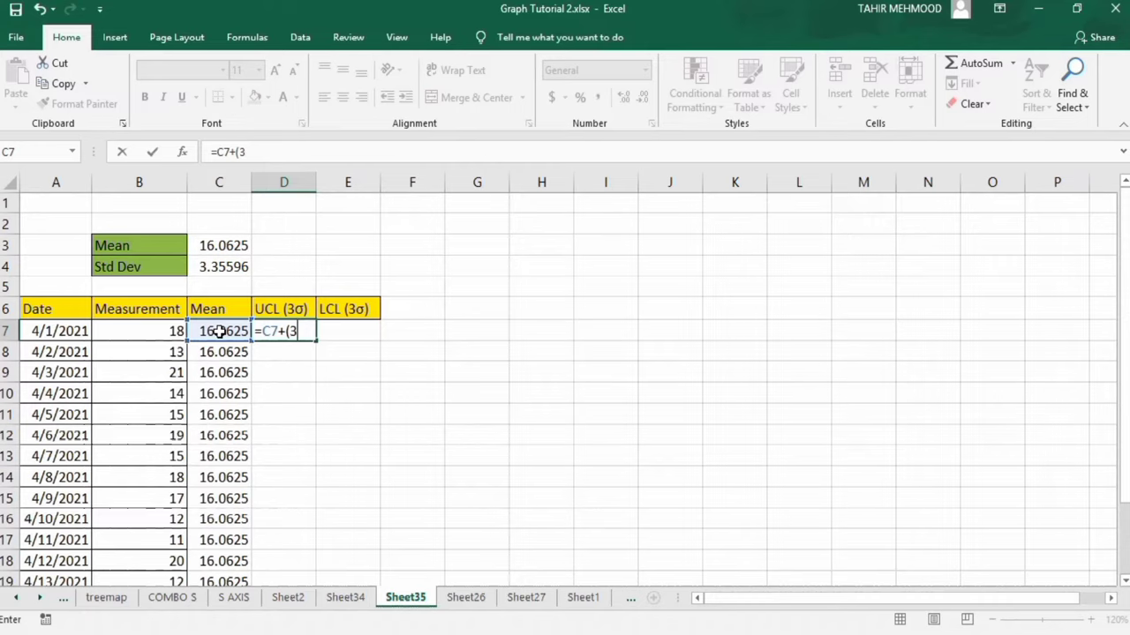
pyautogui.write('38')
pyautogui.press('BackSpace')
pyautogui.click(229, 269)
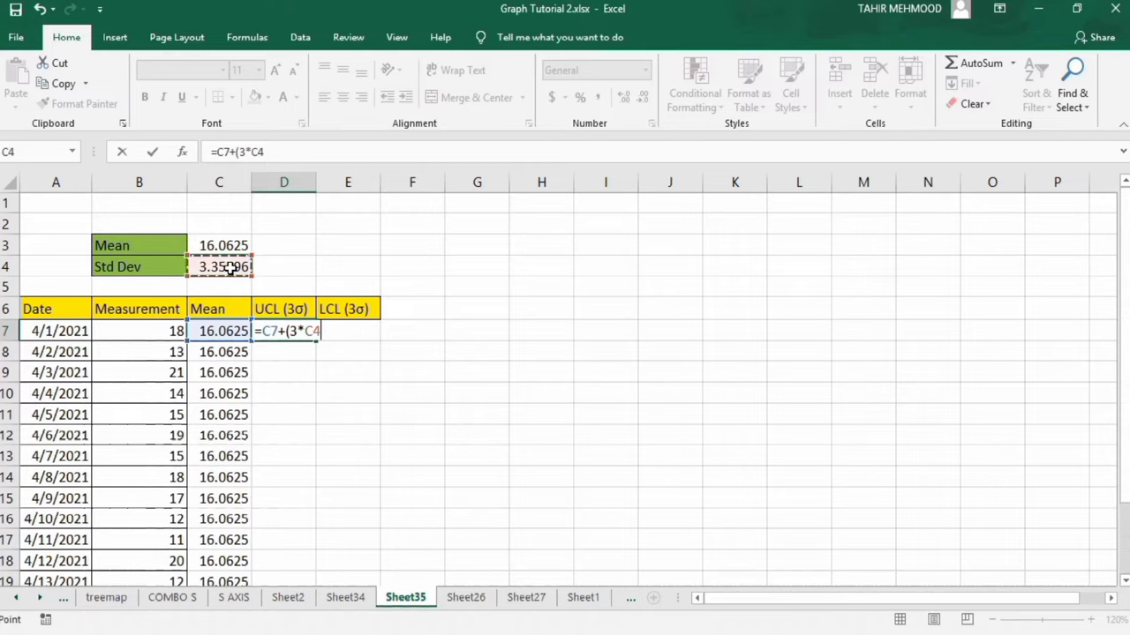
pyautogui.write(')')
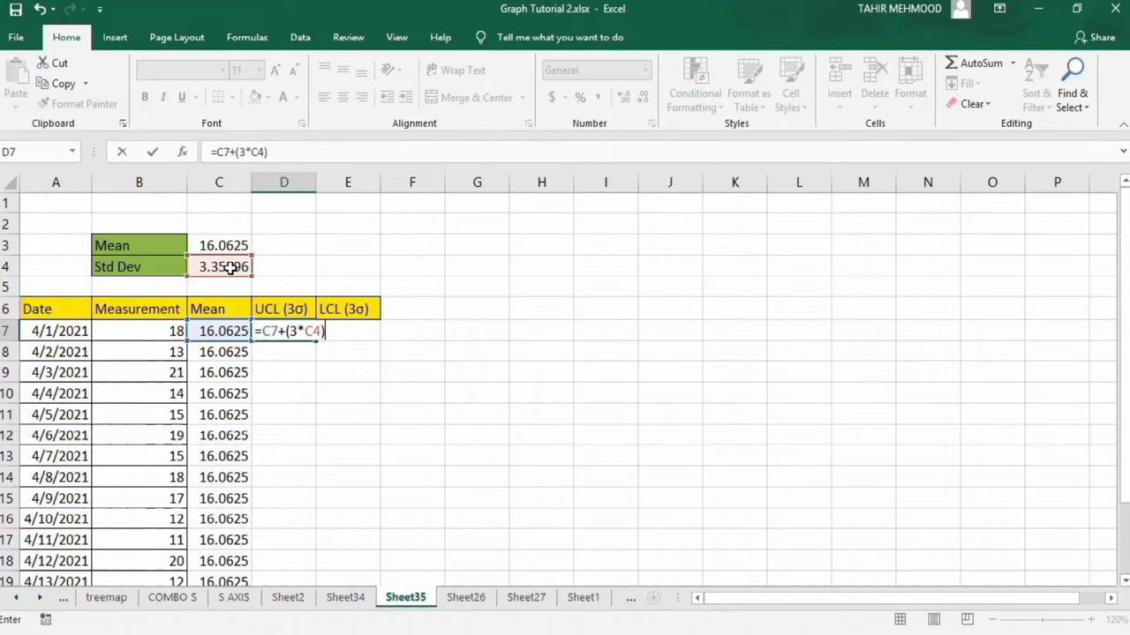
pyautogui.press('F4')
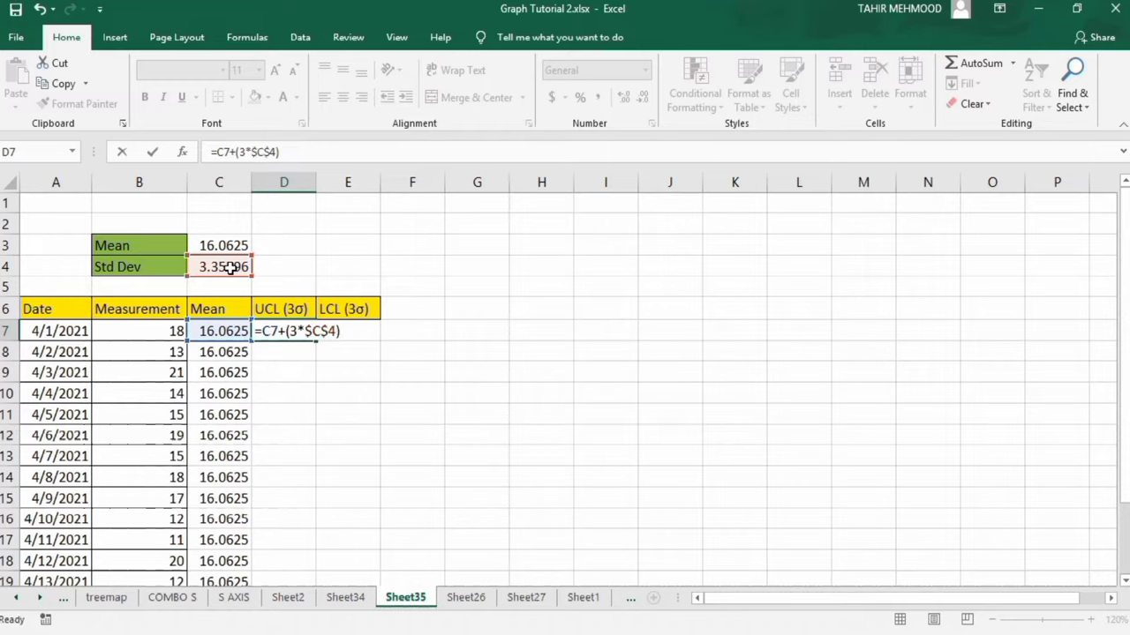
pyautogui.press('Return')
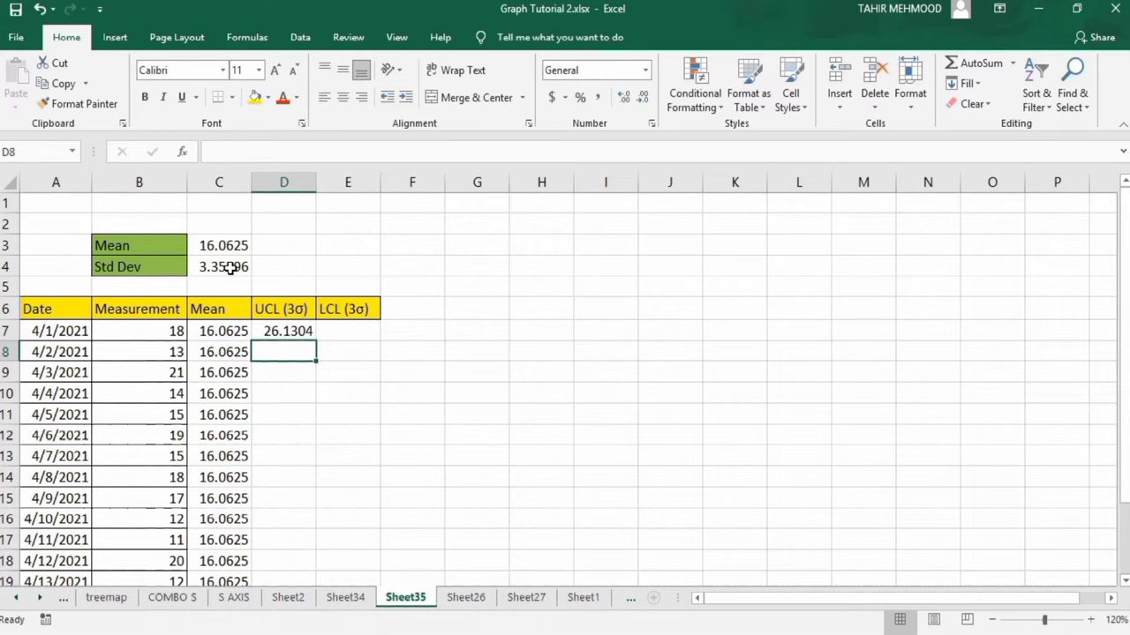
# Fill the D7 formula down the UCL (3σ) column through row 22, and undo the fill
pyautogui.click(293, 331)
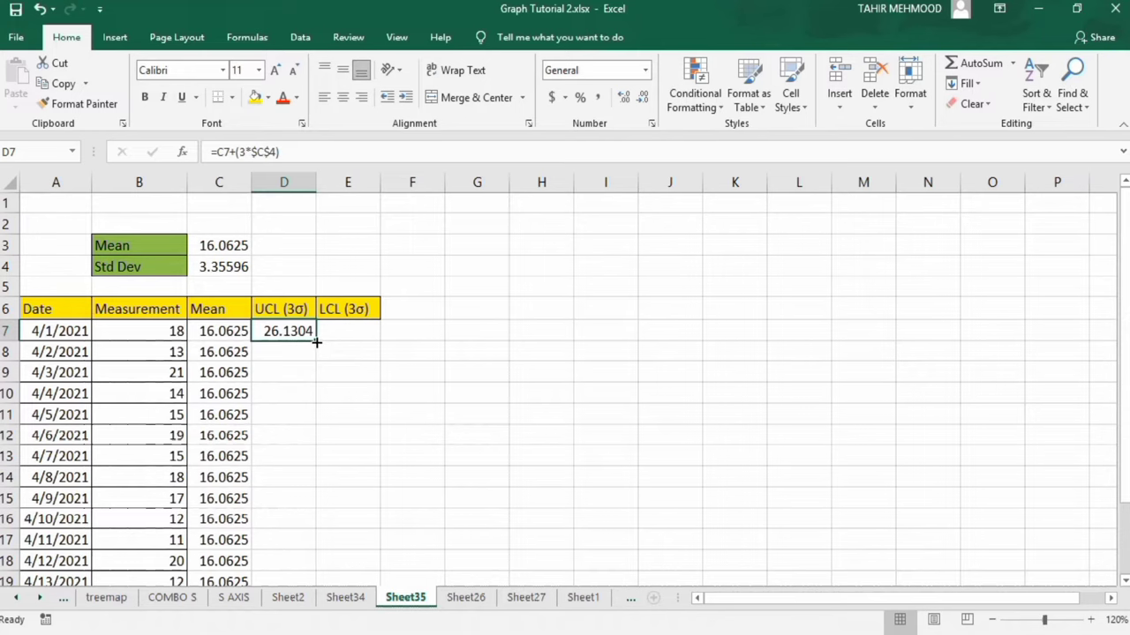
pyautogui.doubleClick(316, 340)
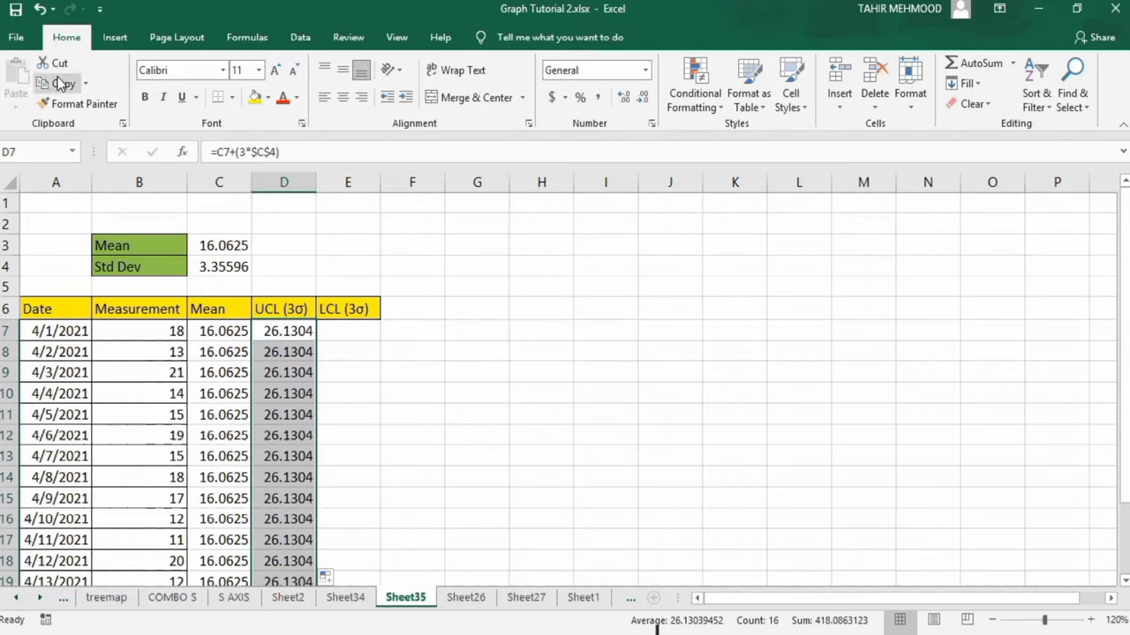
pyautogui.click(39, 8)
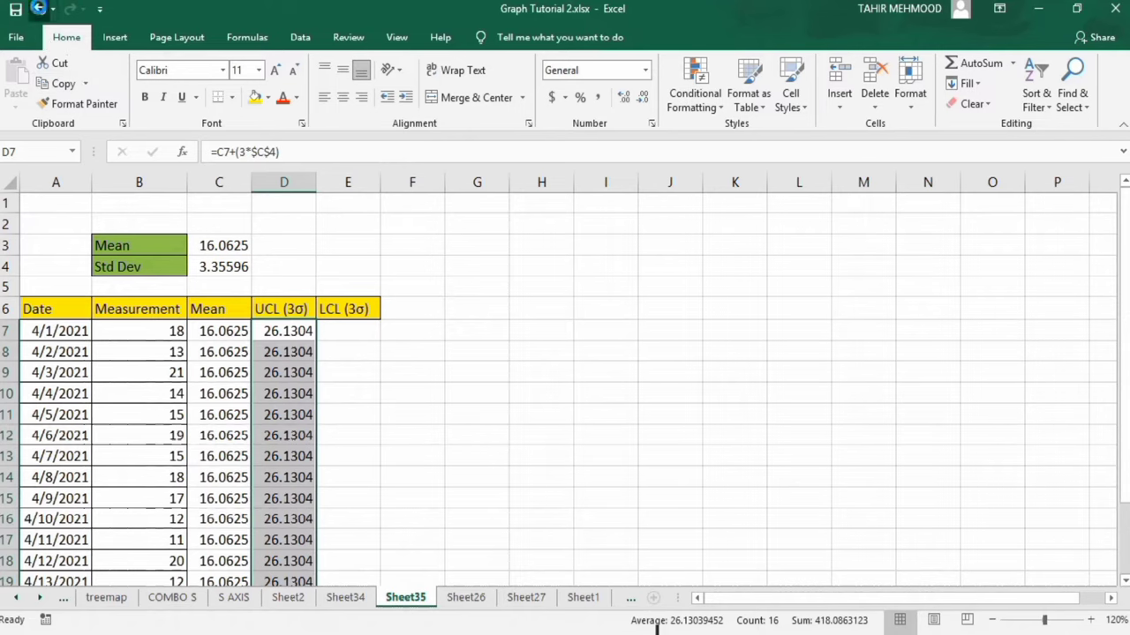
# Fill the upper control limit formula from D7 down the UCL (3σ) column to D22
pyautogui.moveTo(318, 340); pyautogui.dragTo(309, 538)
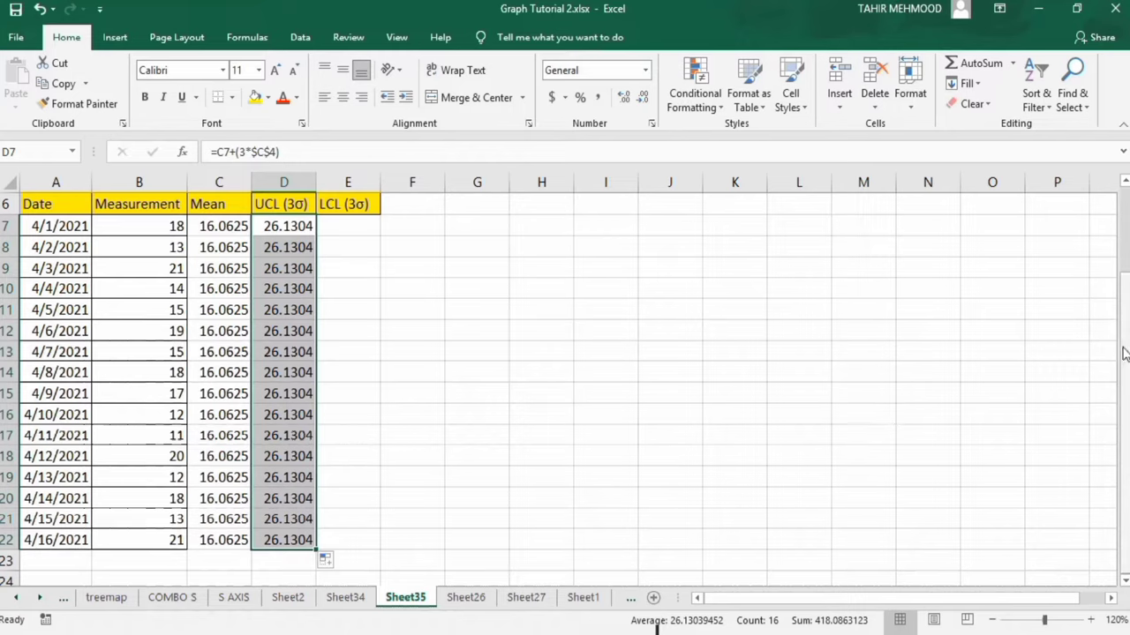
# Enter the lower control limit formula =C7-(3*$C$4) in cell E7 and fill it down the LCL (3σ) column through row 22
pyautogui.moveTo(1123, 353); pyautogui.dragTo(1118, 294)
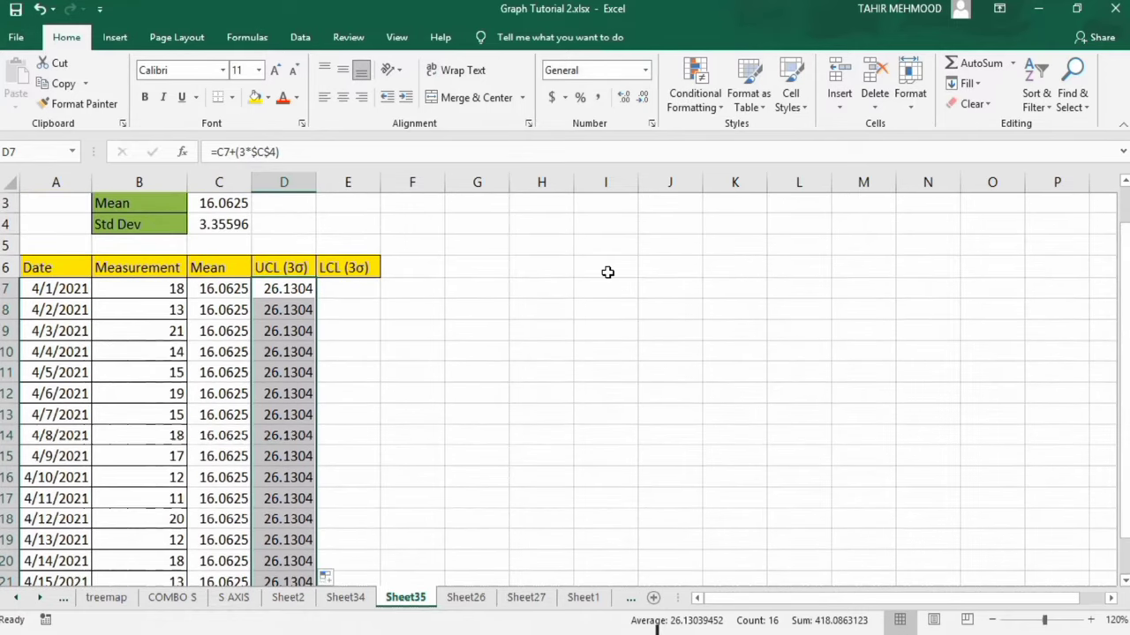
pyautogui.click(364, 285)
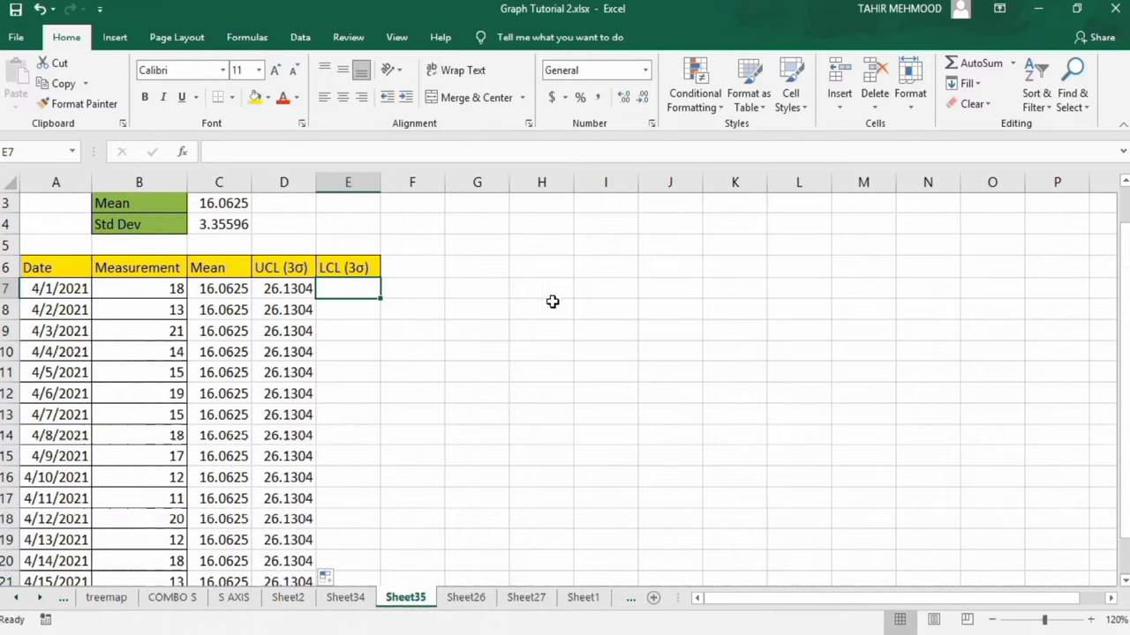
pyautogui.write('=')
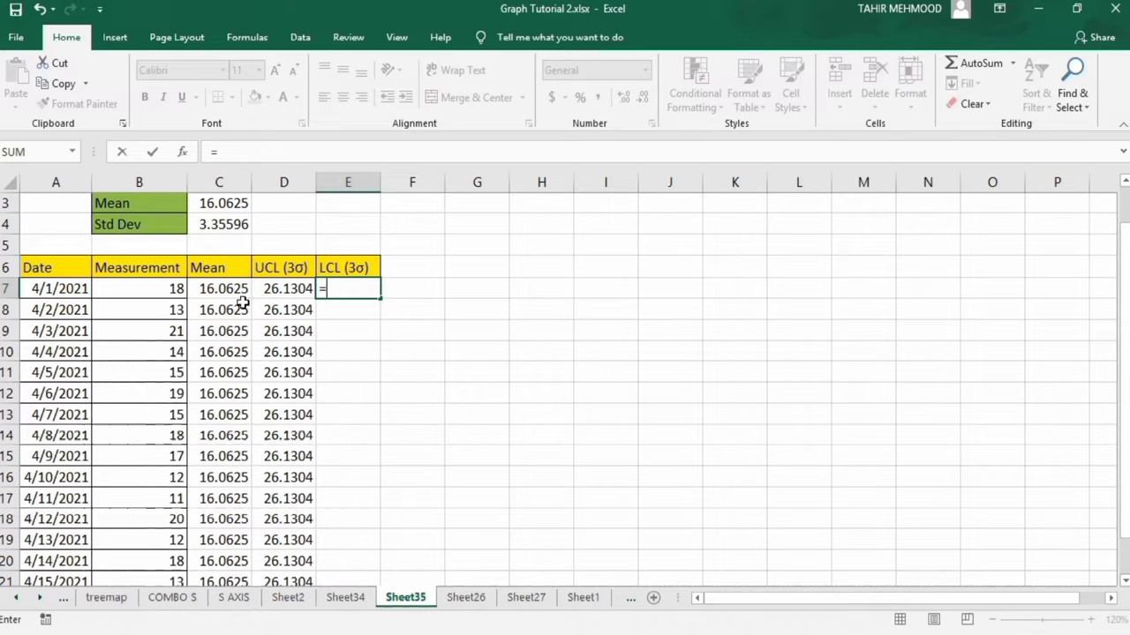
pyautogui.click(229, 291)
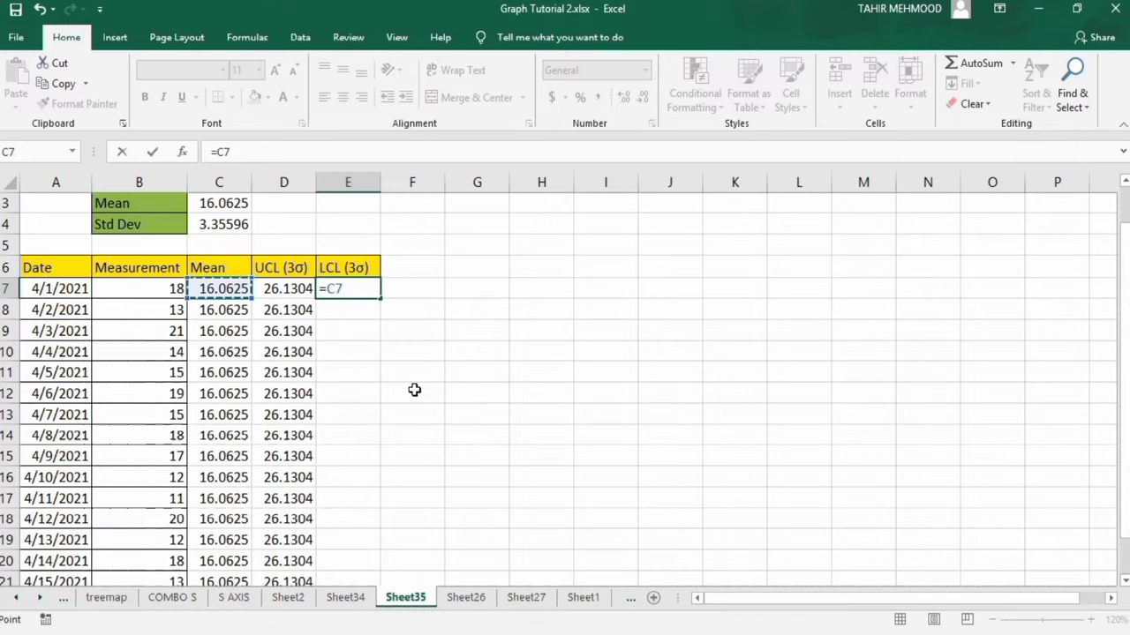
pyautogui.write('-(')
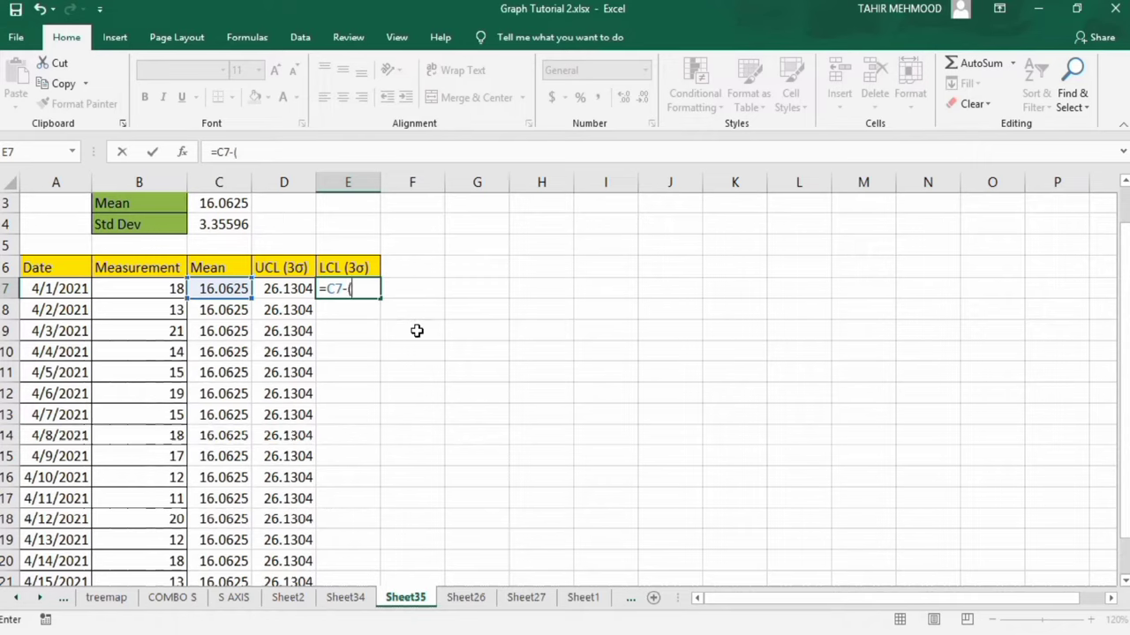
pyautogui.write('3*')
pyautogui.click(231, 225)
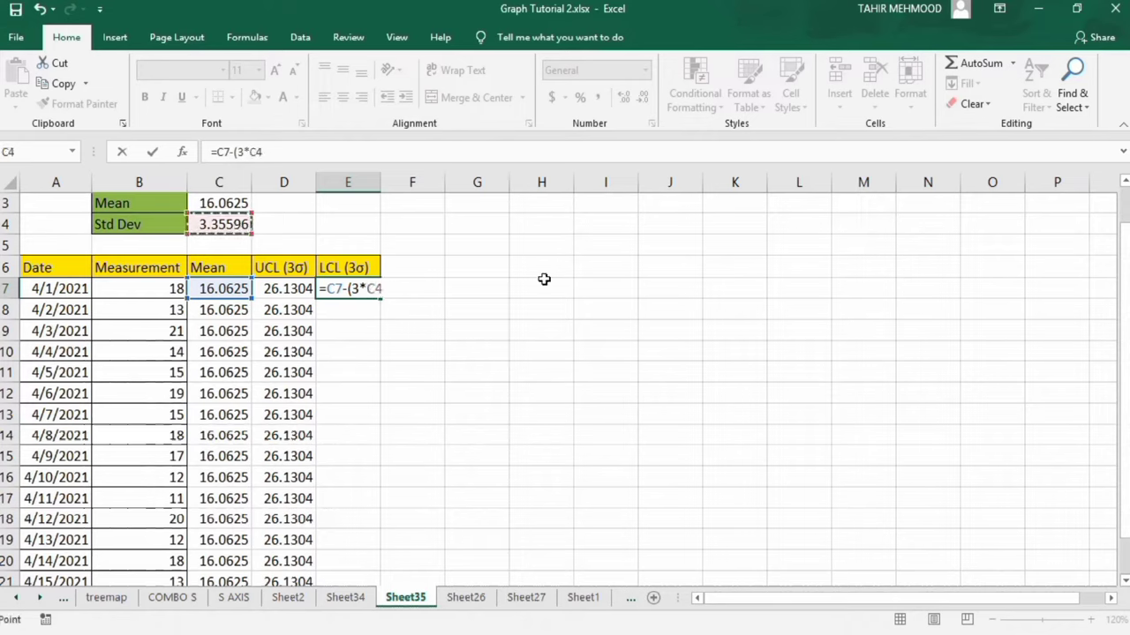
pyautogui.write(')')
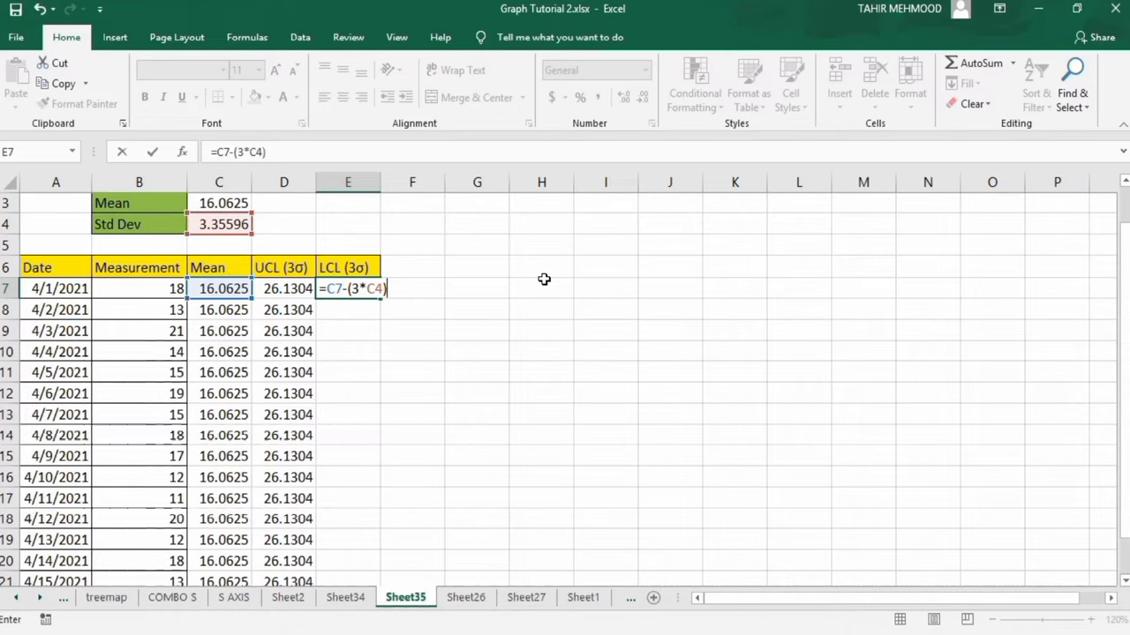
pyautogui.press('F4')
pyautogui.press('Return')
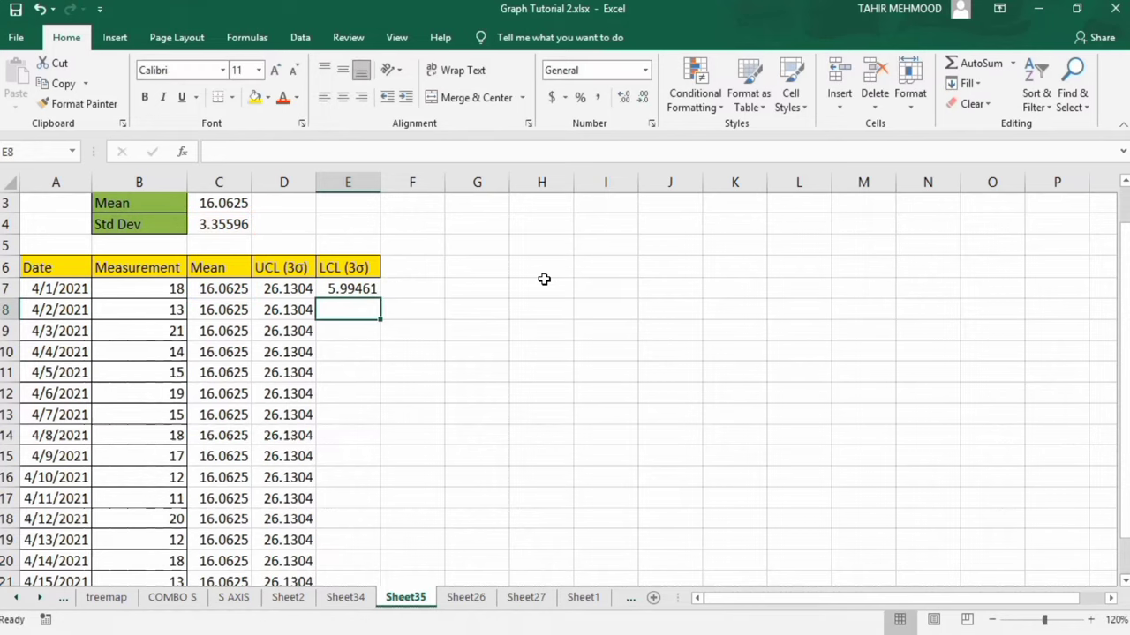
pyautogui.click(366, 288)
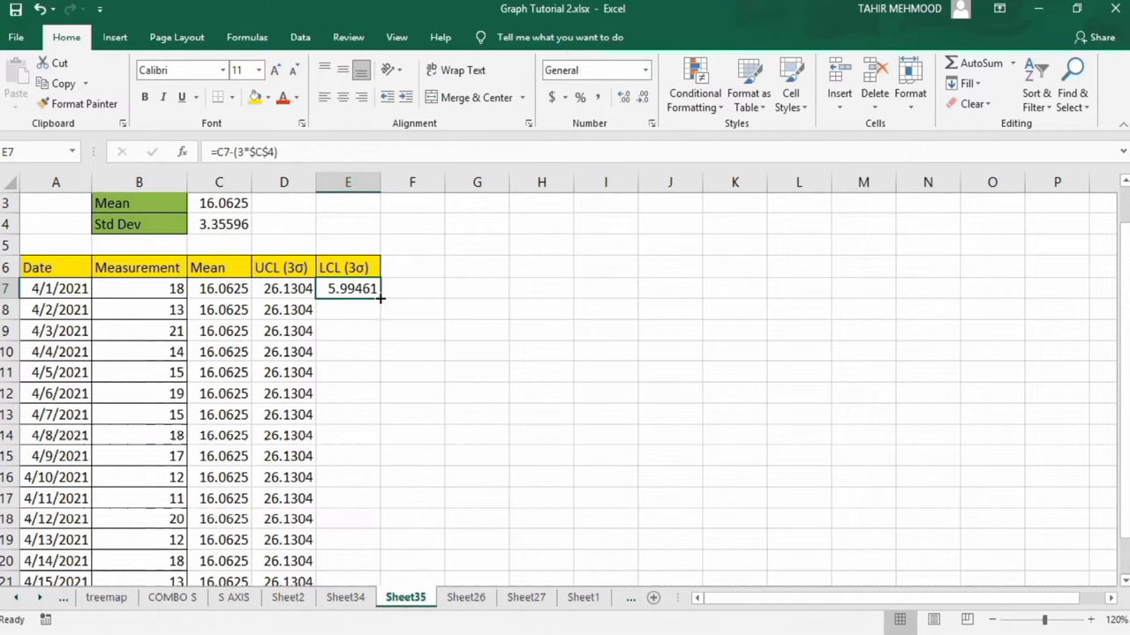
pyautogui.doubleClick(381, 298)
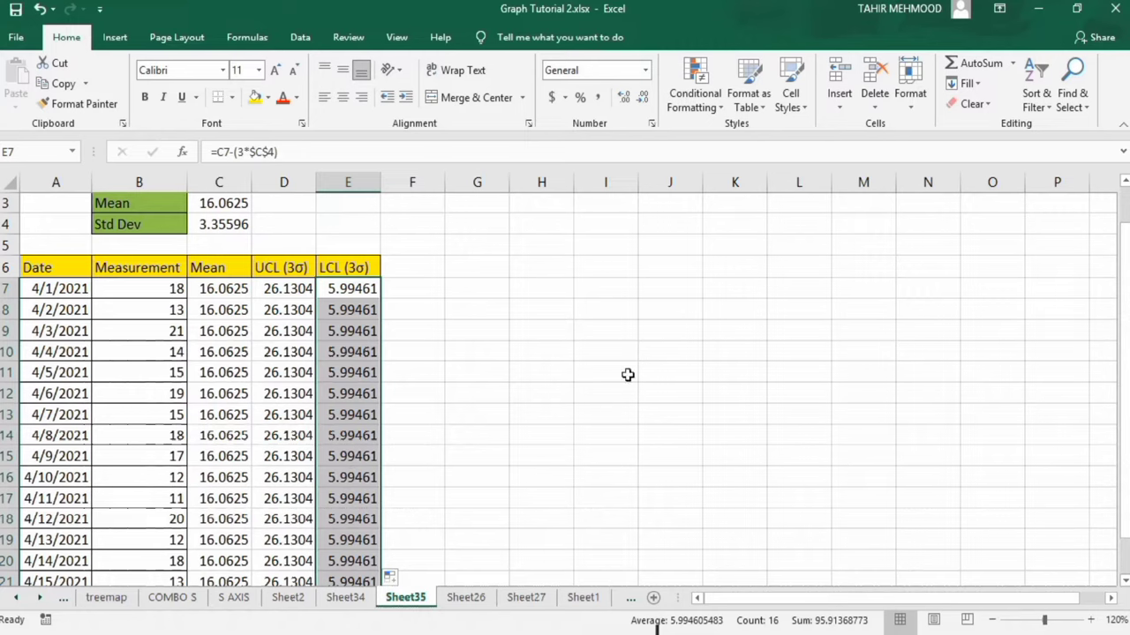
# Insert a 2-D Line chart from the Measurement, Mean, UCL and LCL data in B6:E22, and move it clear of the data columns
pyautogui.moveTo(1126, 247); pyautogui.dragTo(1127, 261)
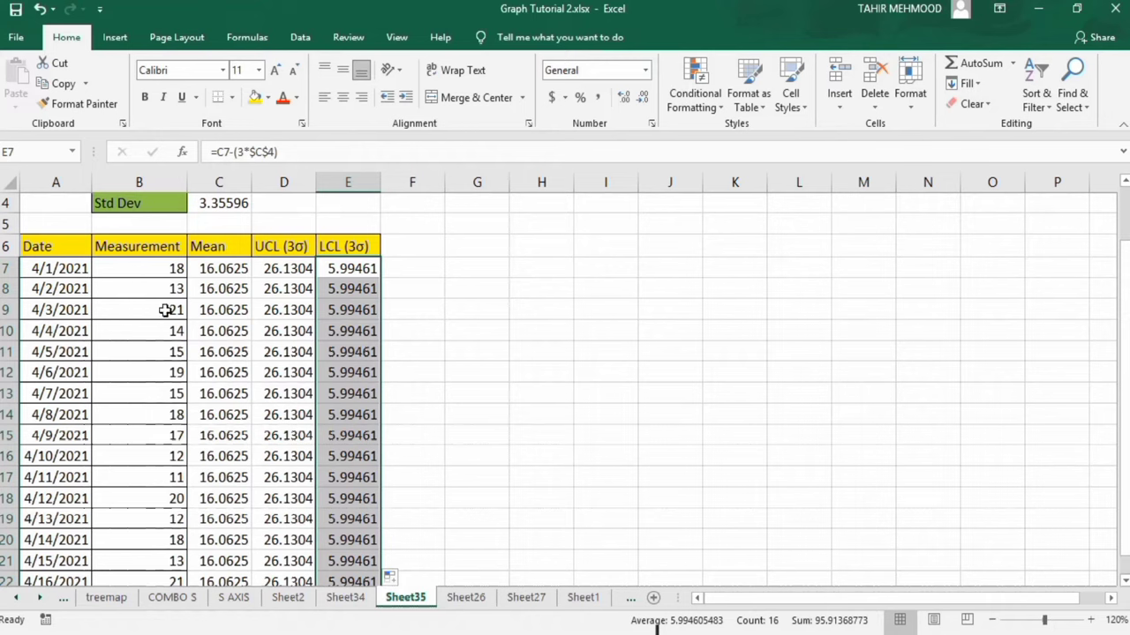
pyautogui.click(127, 247)
pyautogui.moveTo(128, 247); pyautogui.dragTo(341, 488)
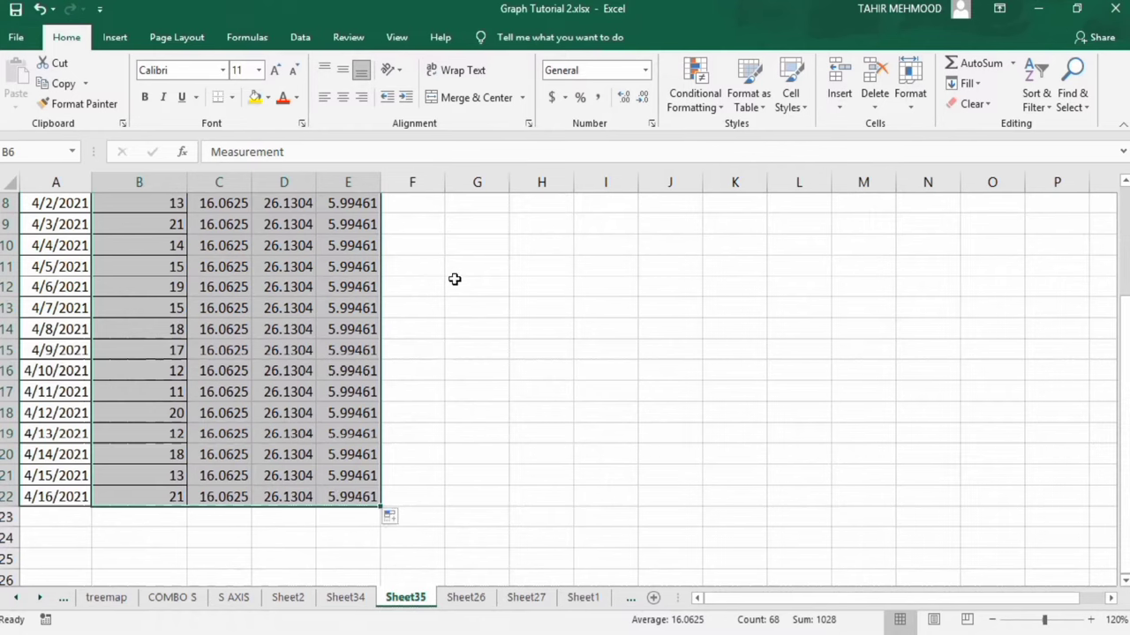
pyautogui.click(115, 39)
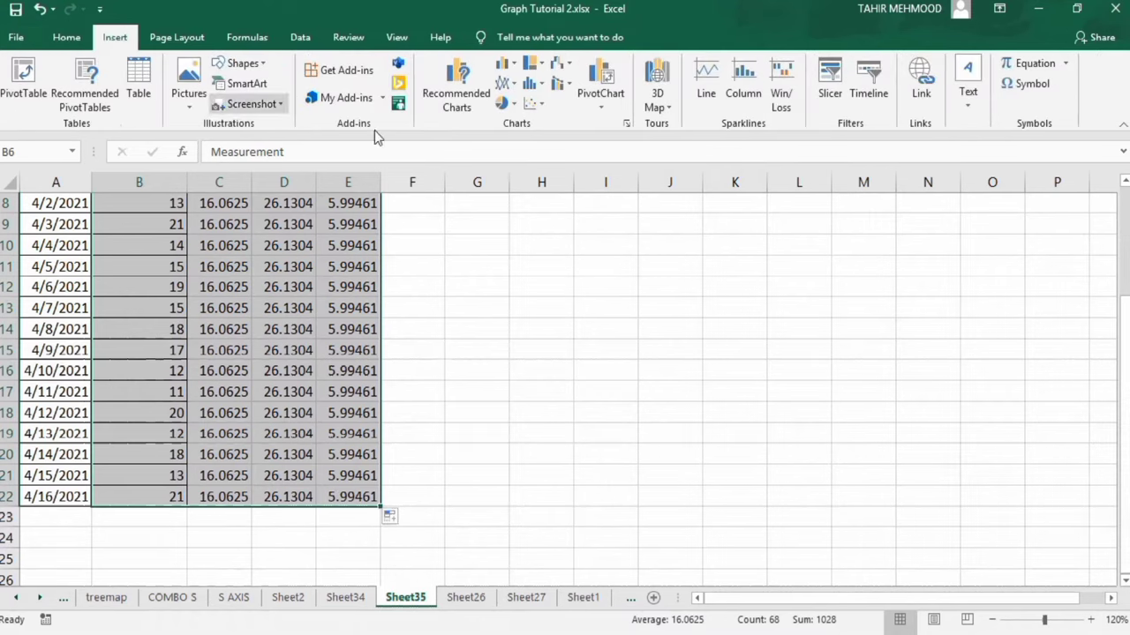
pyautogui.click(514, 85)
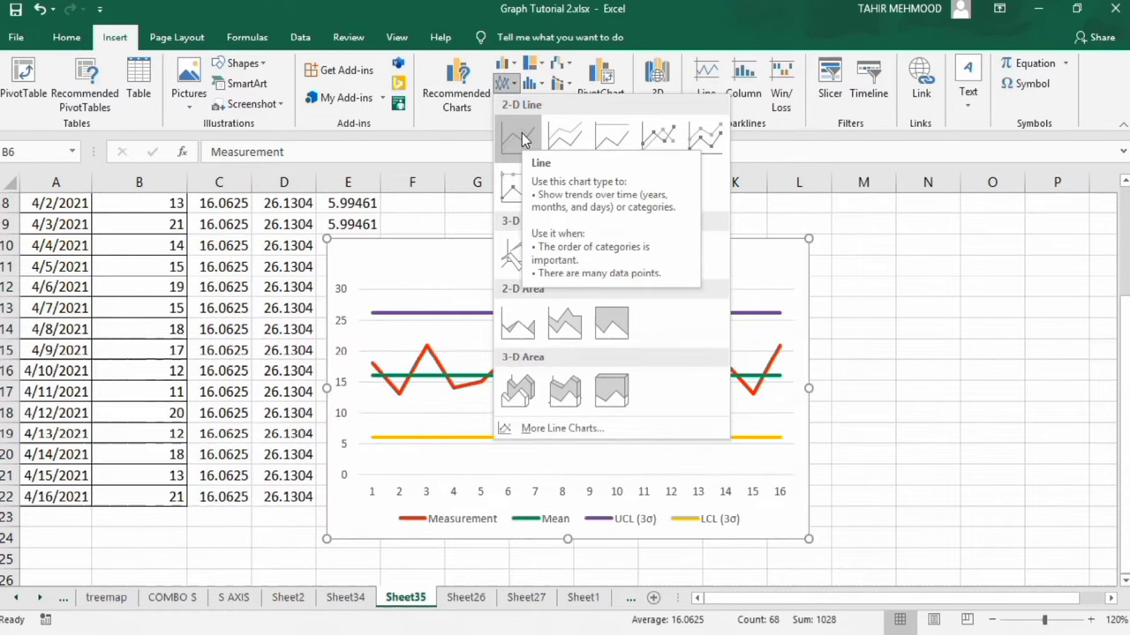
pyautogui.click(521, 132)
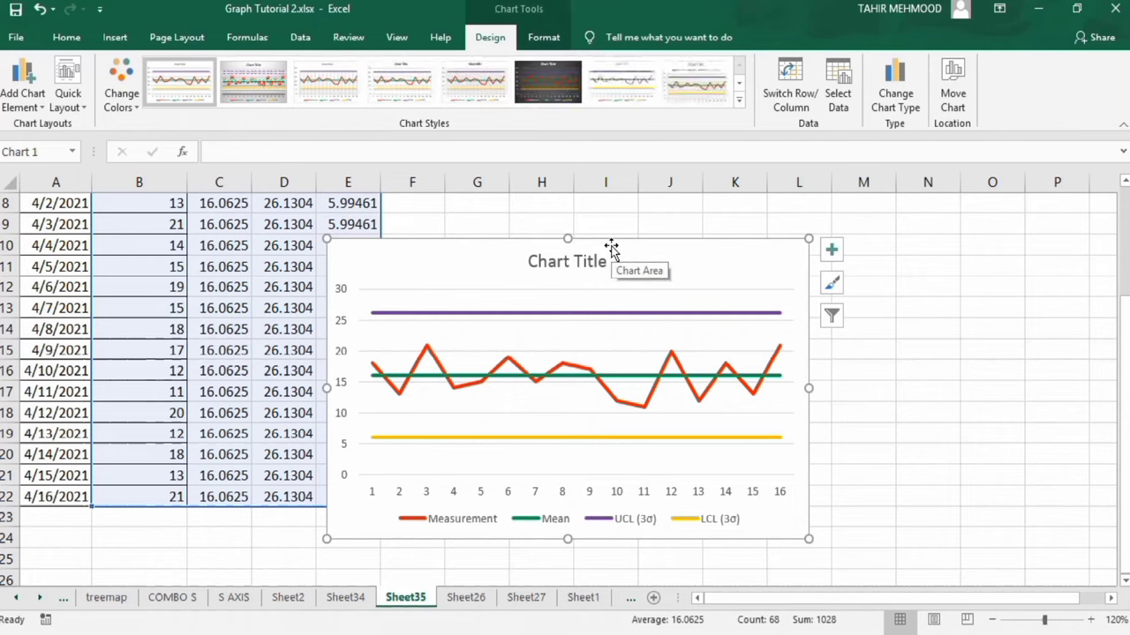
pyautogui.moveTo(623, 245); pyautogui.dragTo(732, 219)
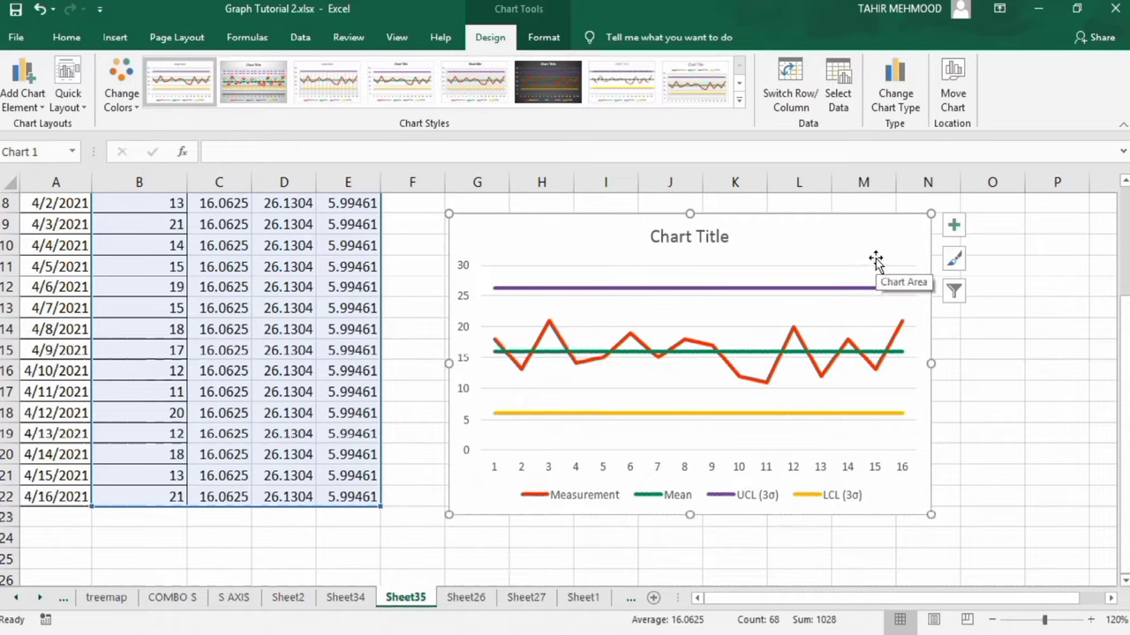
# Add axis titles to the line chart and remove its gridlines
pyautogui.click(953, 227)
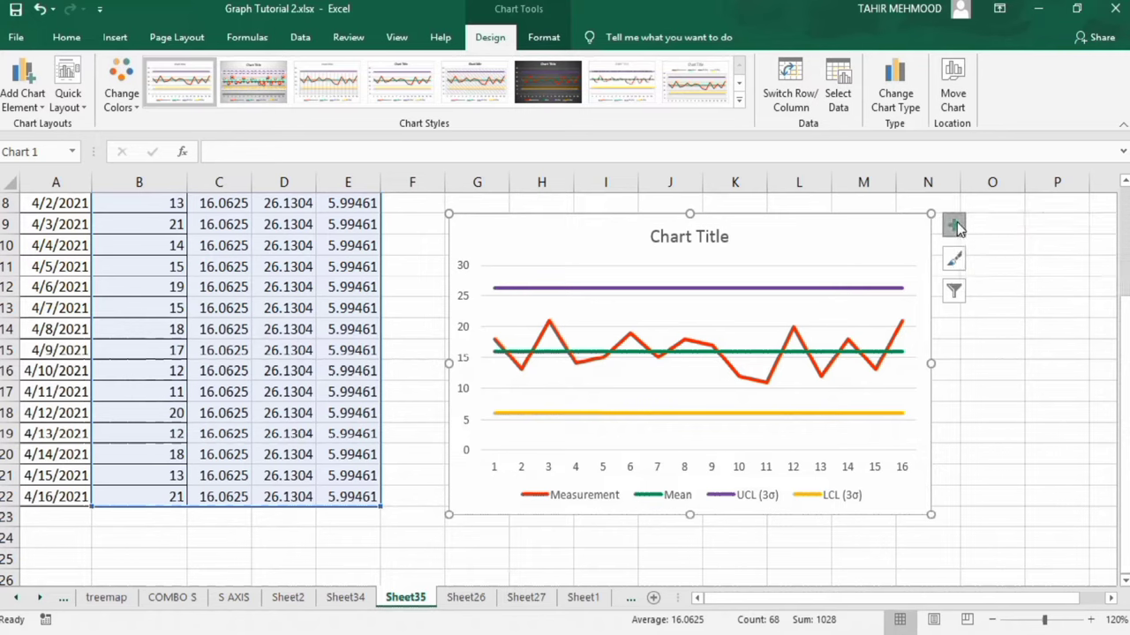
pyautogui.click(955, 226)
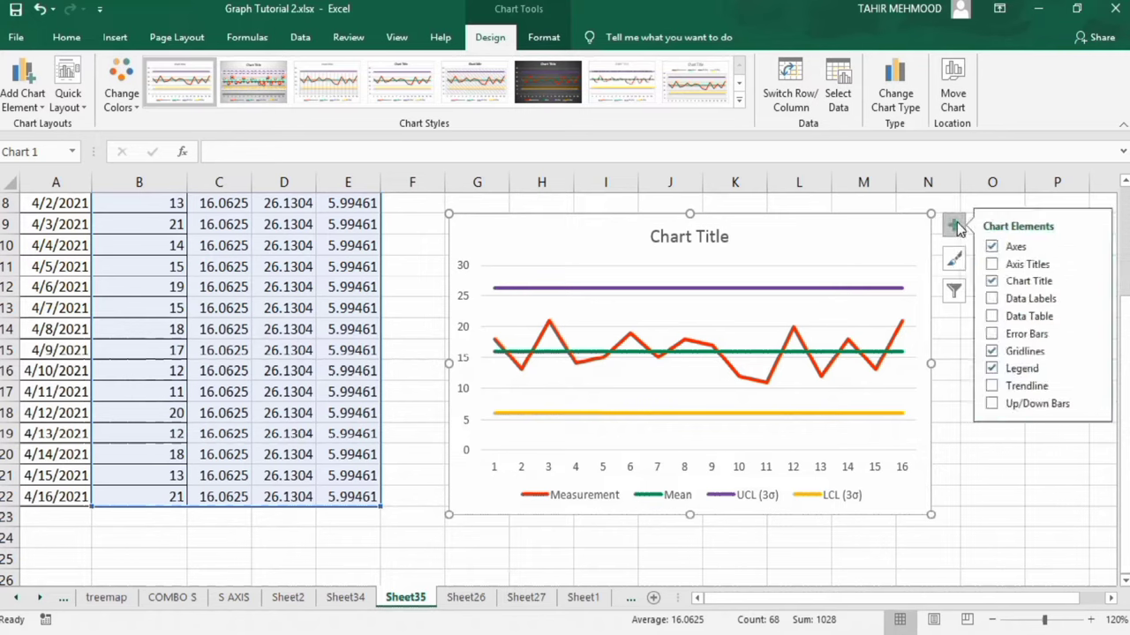
pyautogui.click(994, 267)
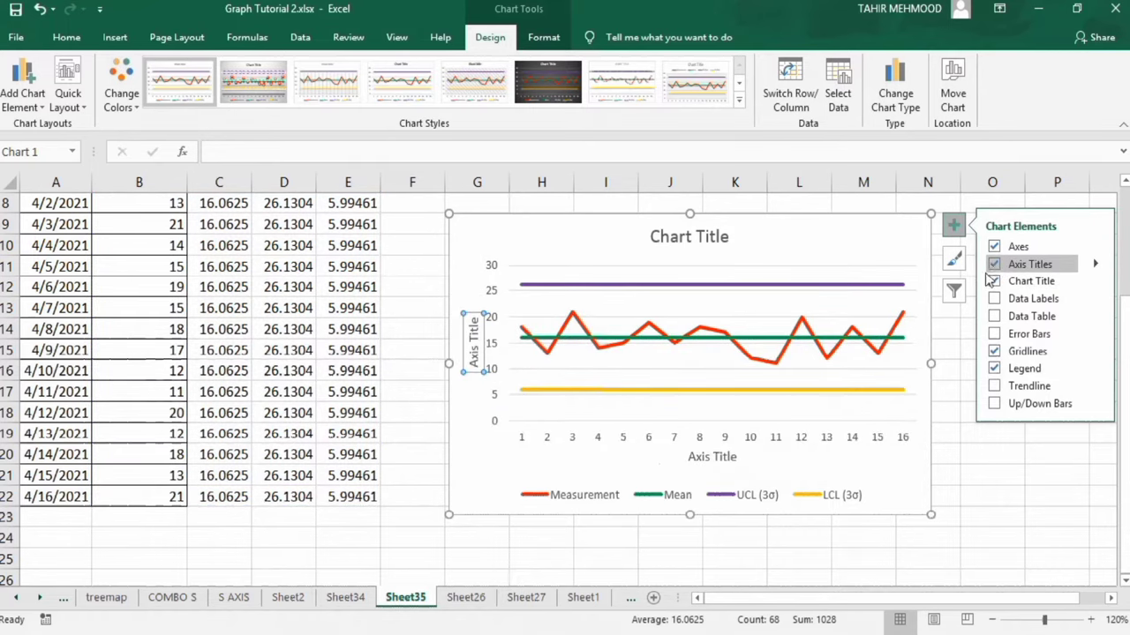
pyautogui.click(995, 352)
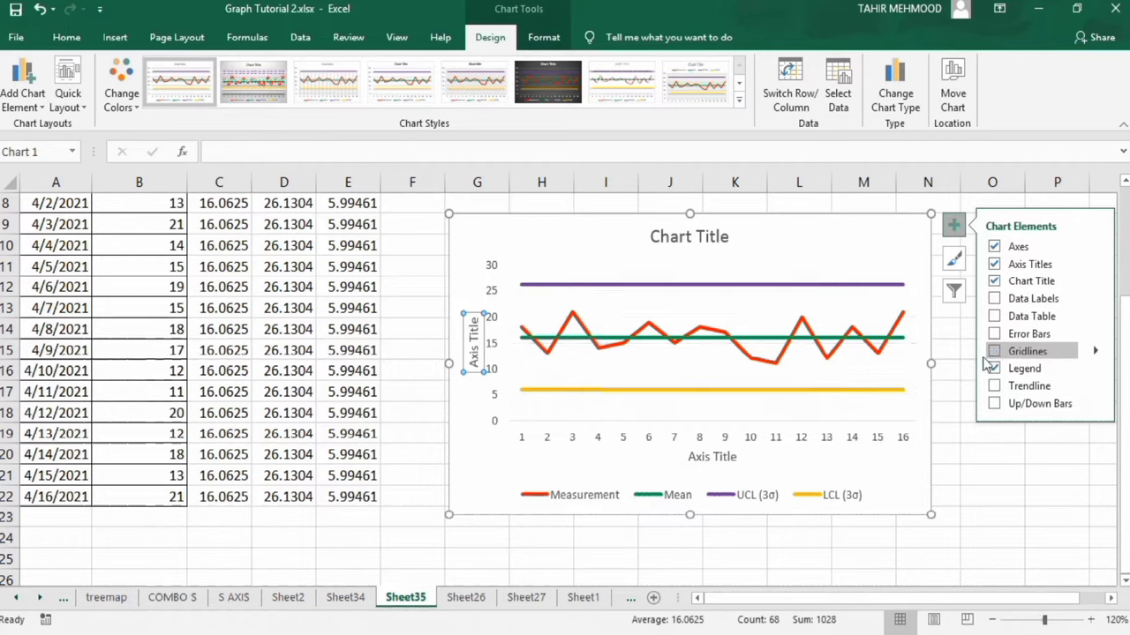
pyautogui.click(971, 456)
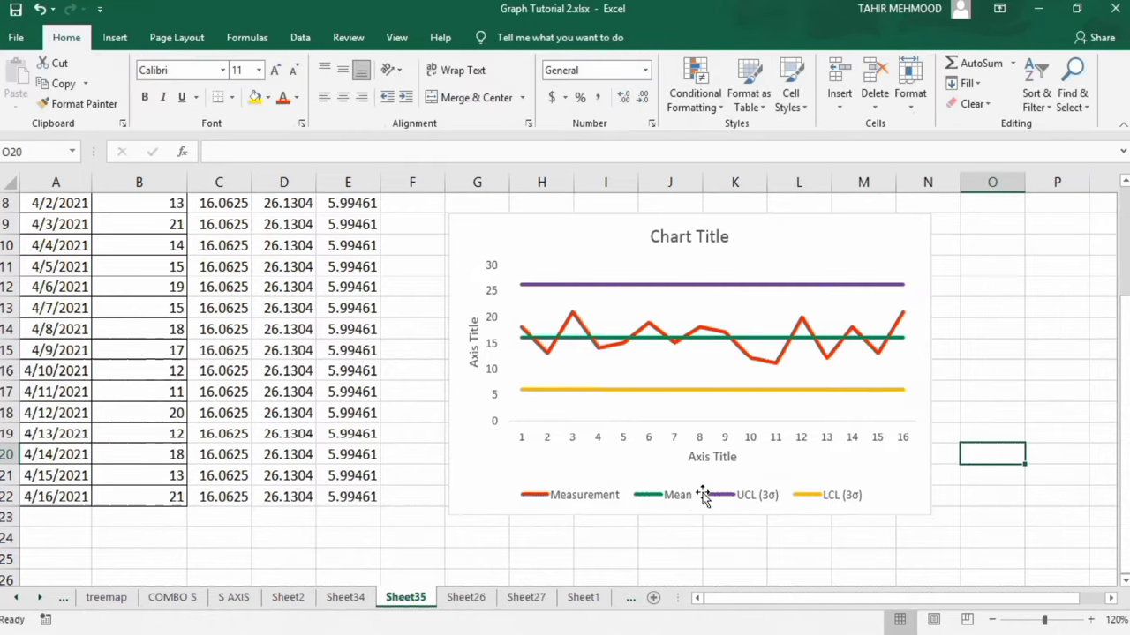
# Delete the legend from the line chart
pyautogui.click(733, 497)
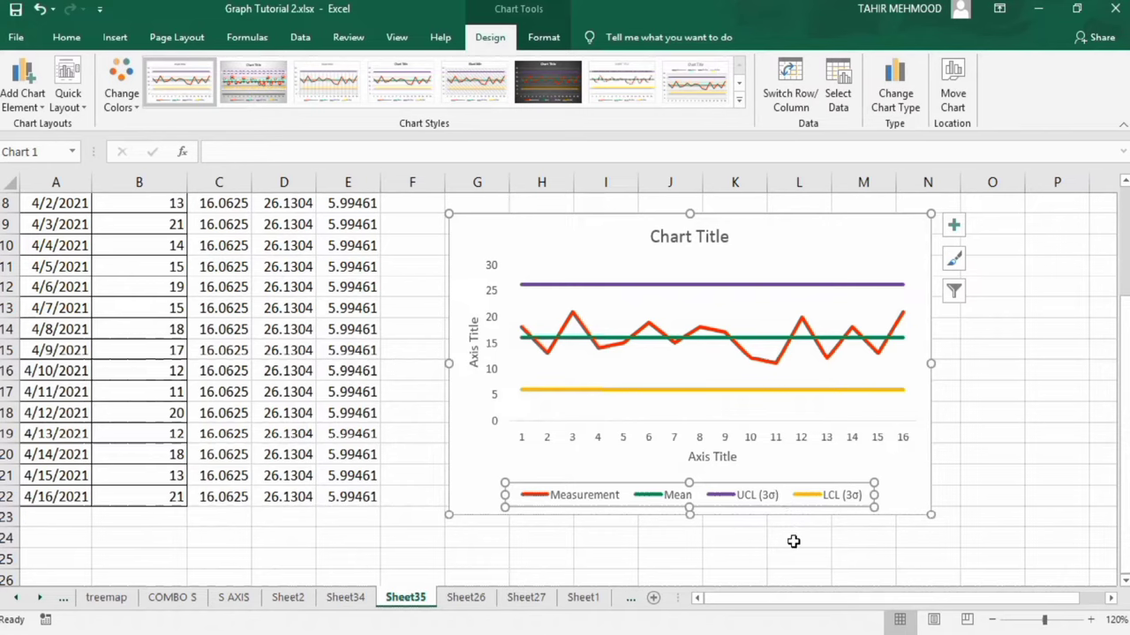
pyautogui.click(794, 541)
pyautogui.press('Delete')
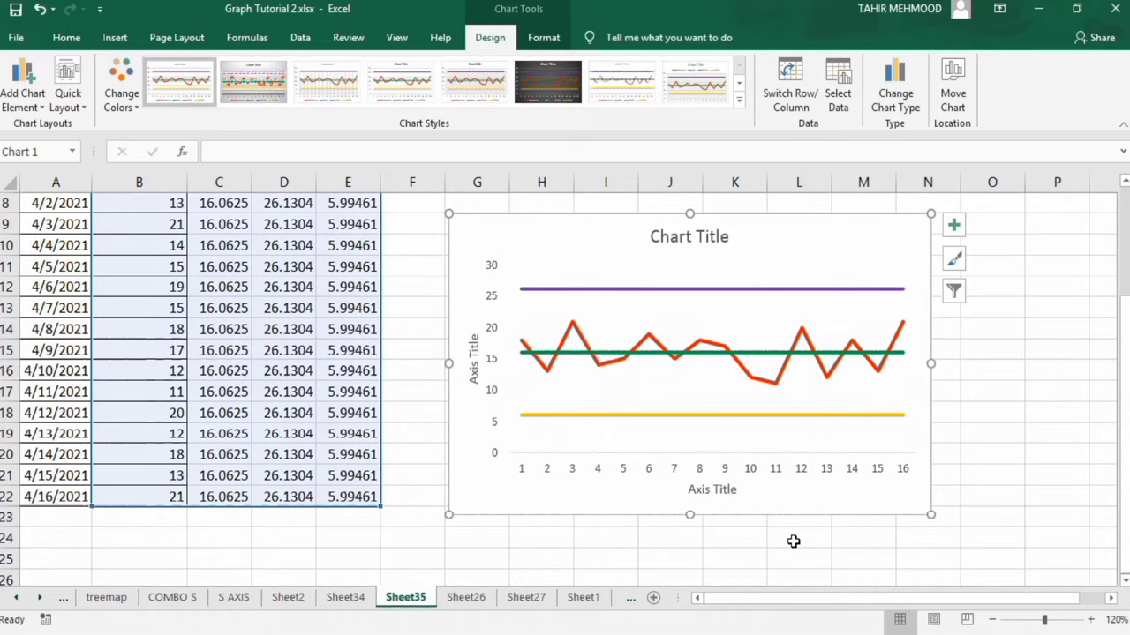
# Replace the placeholder text of the horizontal axis title with Date
pyautogui.click(699, 490)
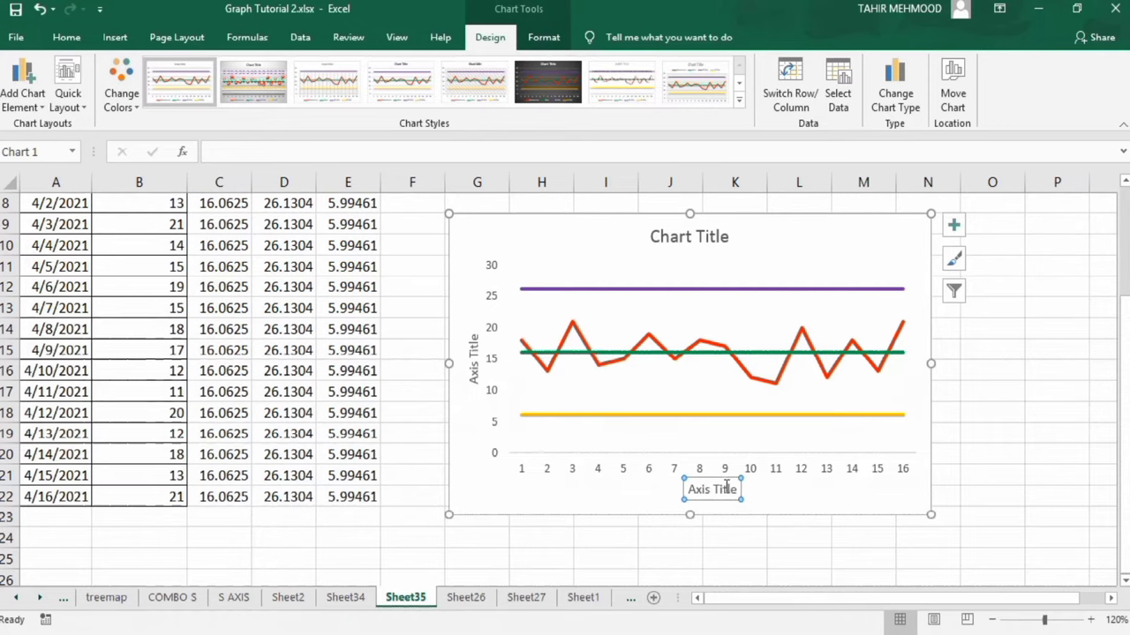
pyautogui.moveTo(727, 488); pyautogui.dragTo(609, 467)
pyautogui.click(737, 486)
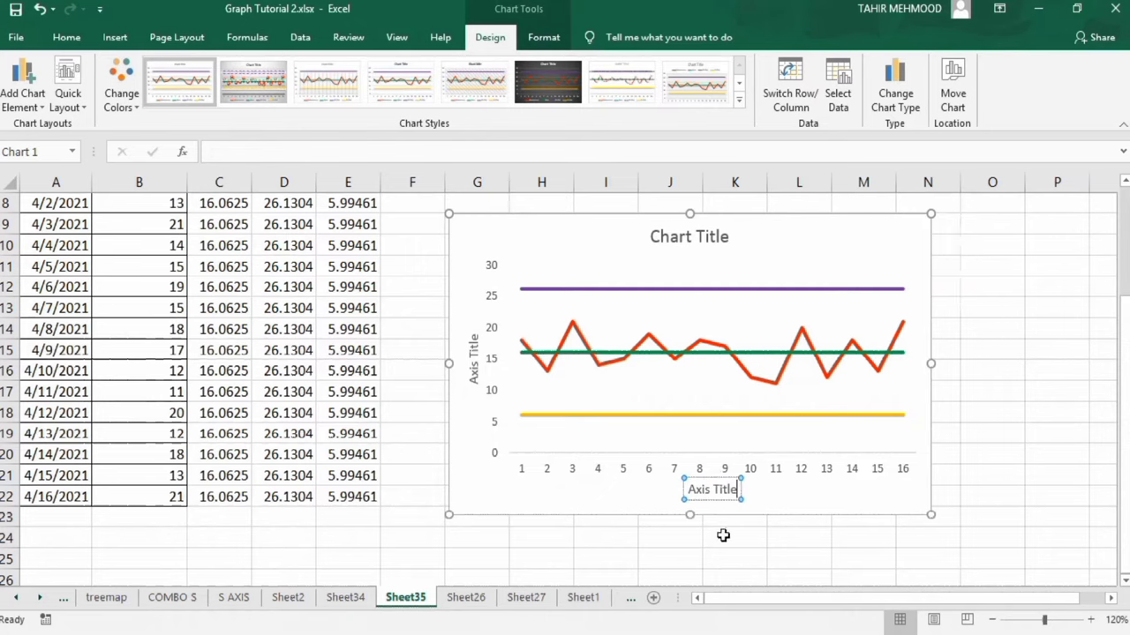
pyautogui.press('BackSpace')
pyautogui.press('BackSpace')
pyautogui.press('BackSpace')
pyautogui.press('BackSpace')
pyautogui.press('BackSpace')
pyautogui.press('BackSpace')
pyautogui.press('BackSpace')
pyautogui.press('BackSpace')
pyautogui.press('BackSpace')
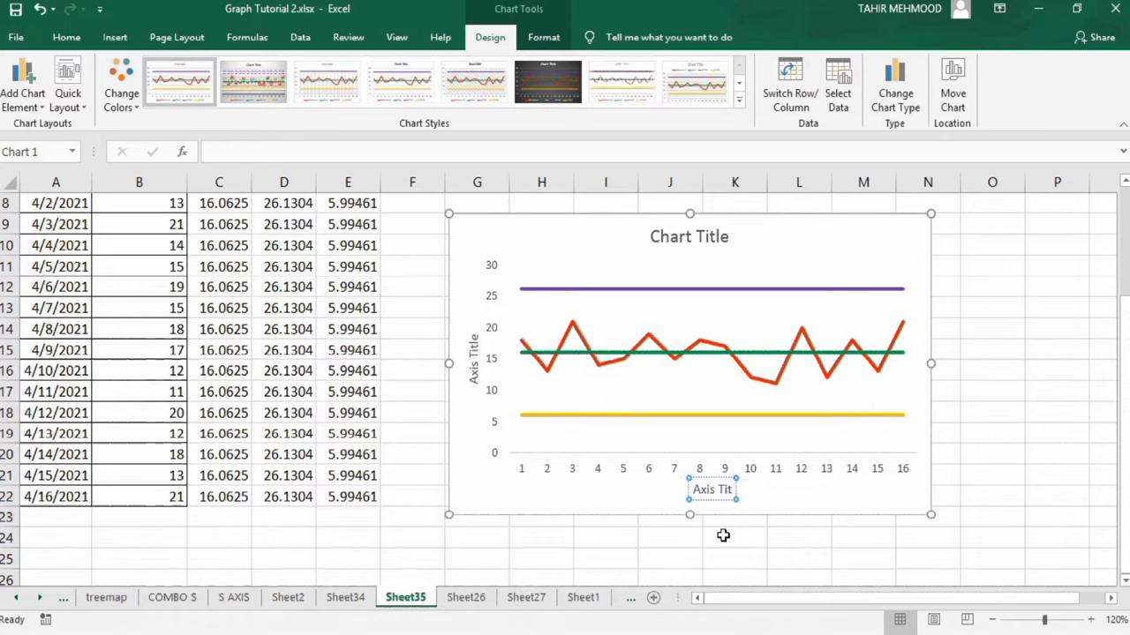
pyautogui.press('BackSpace')
pyautogui.write('Date')
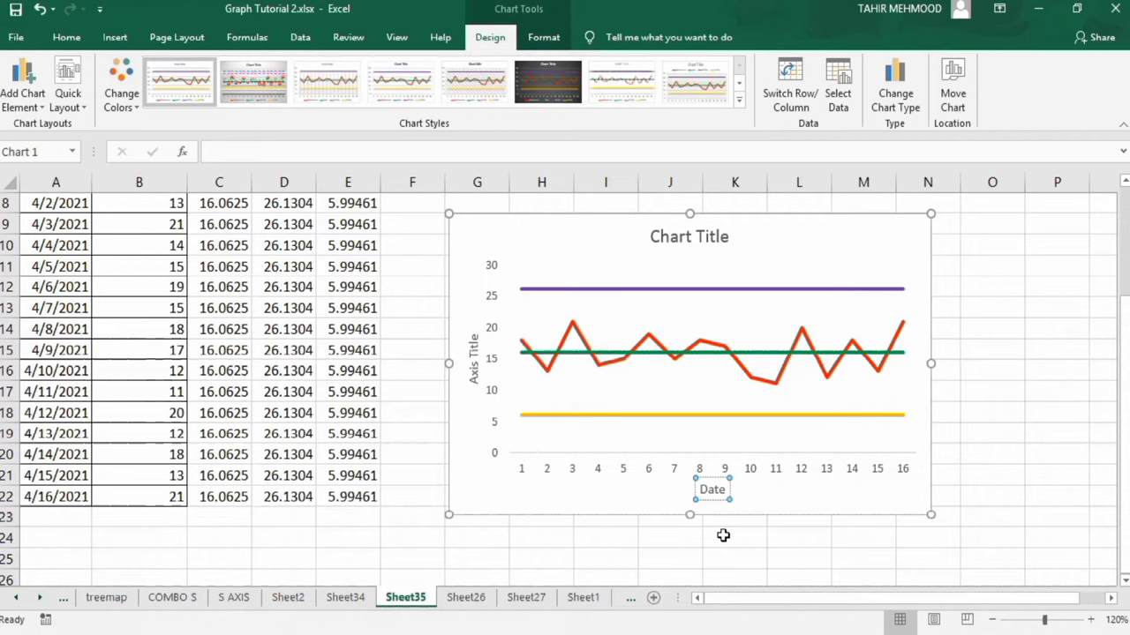
# Set the vertical axis title to Measurement
pyautogui.click(473, 352)
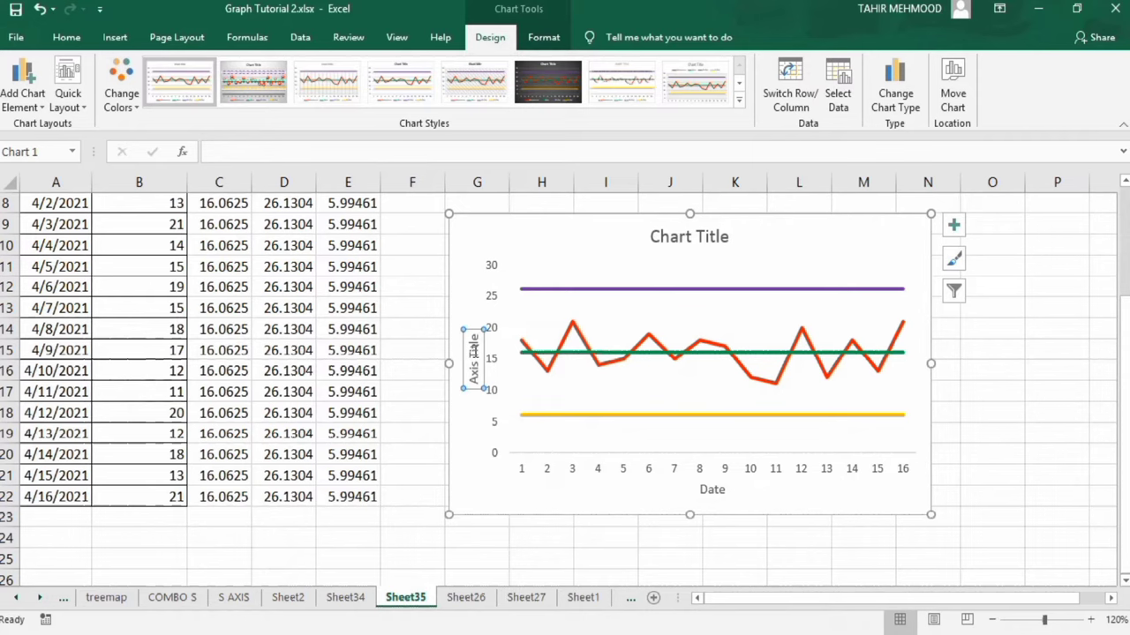
pyautogui.write('Measurement')
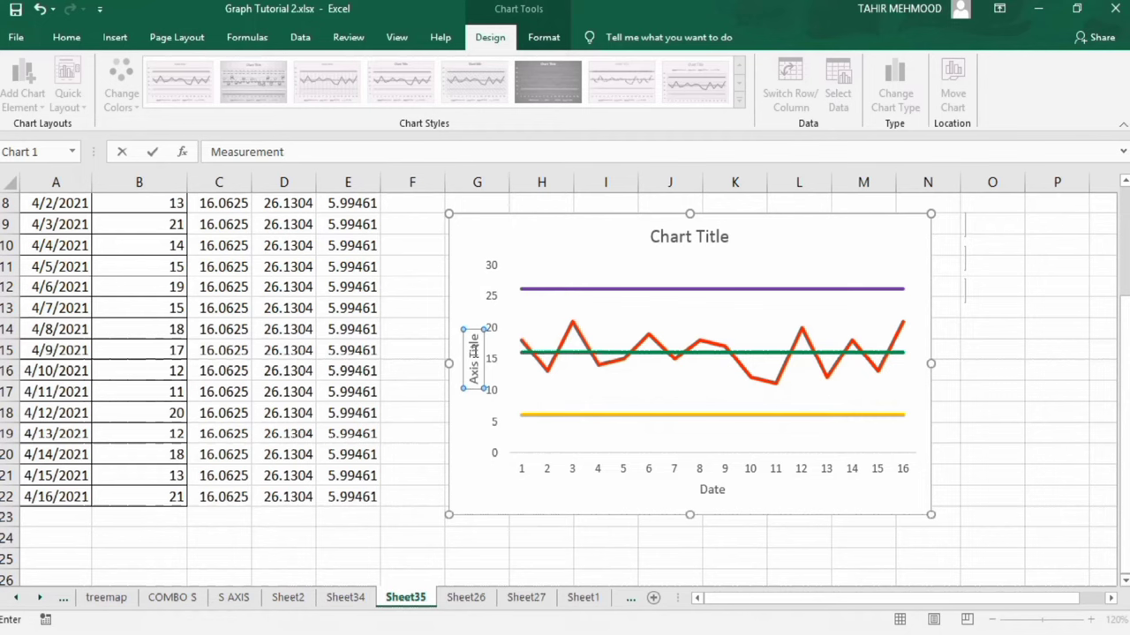
pyautogui.press('Return')
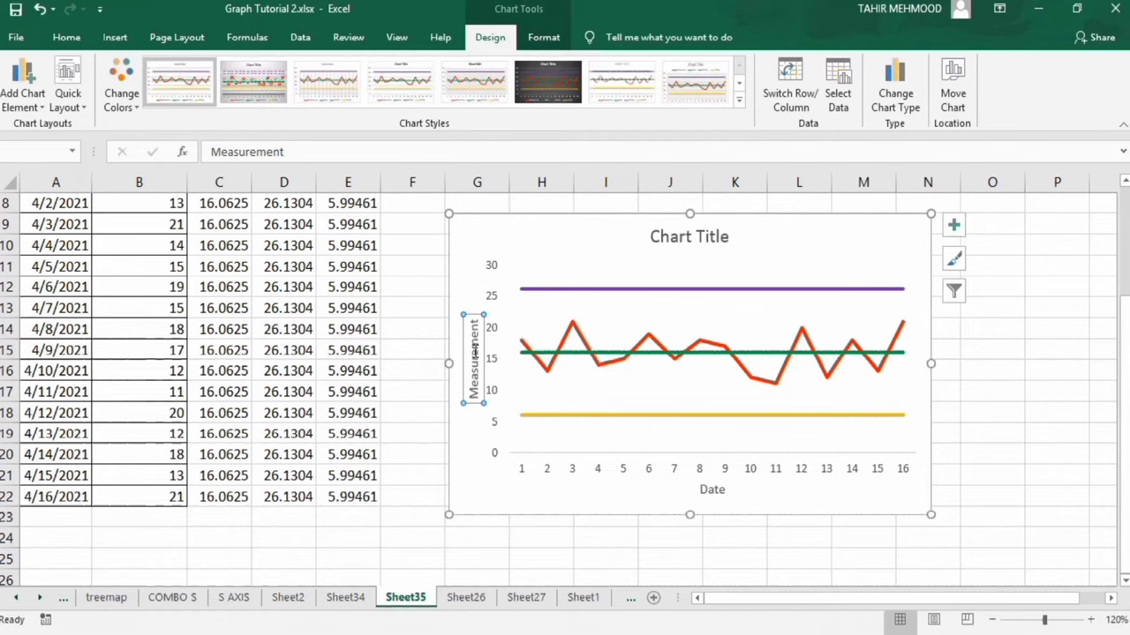
# Change the chart's main title to Control Chart
pyautogui.click(676, 239)
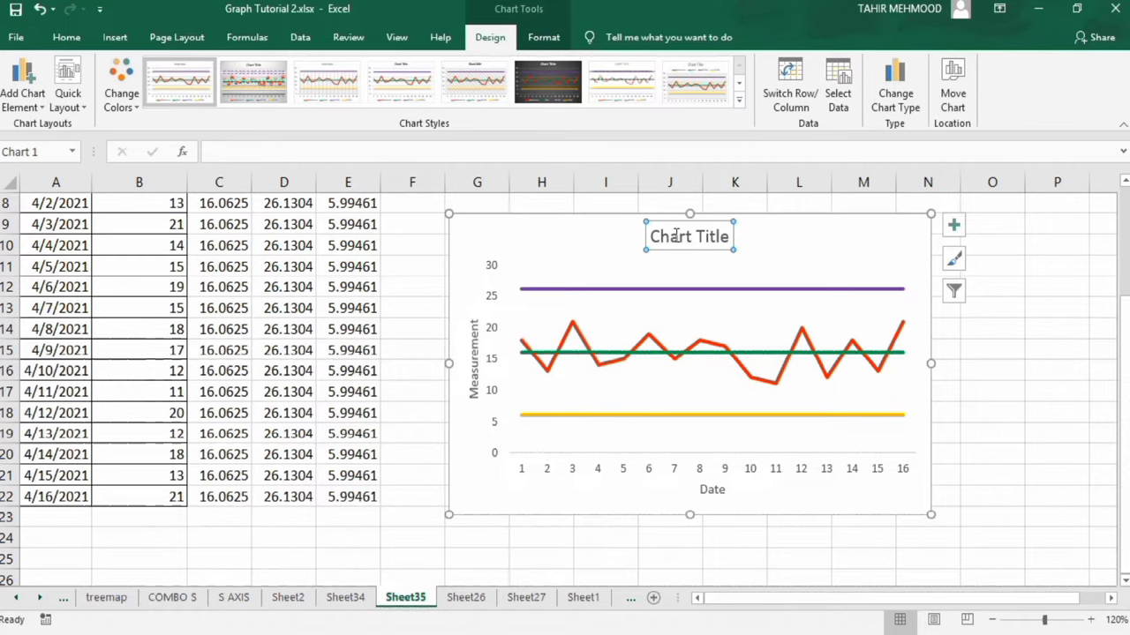
pyautogui.write('Control Chart')
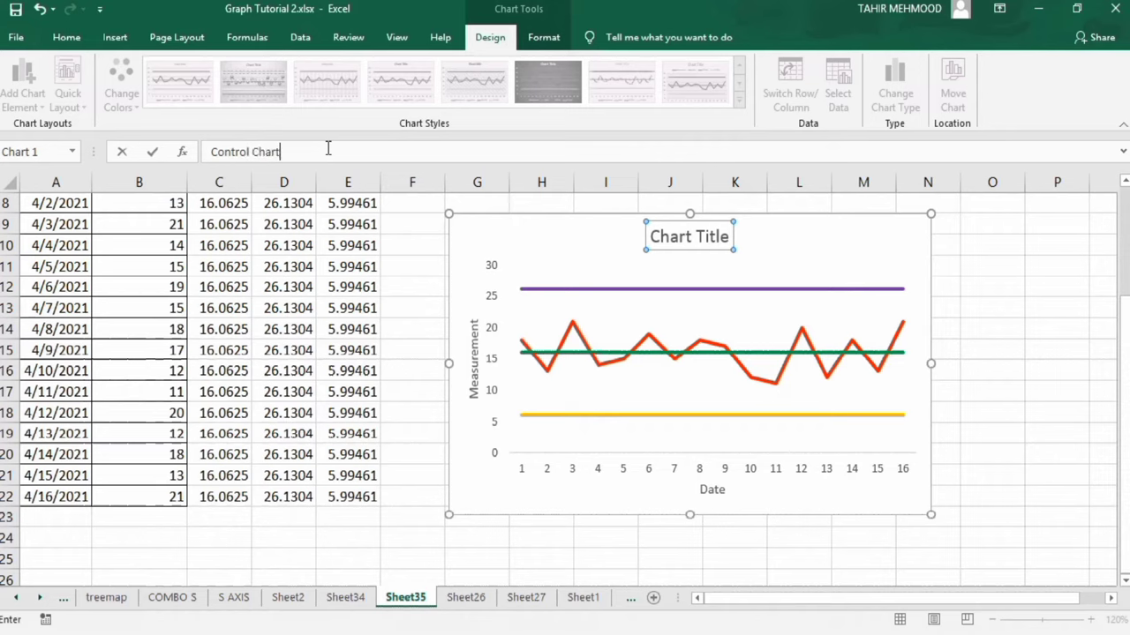
pyautogui.press('Return')
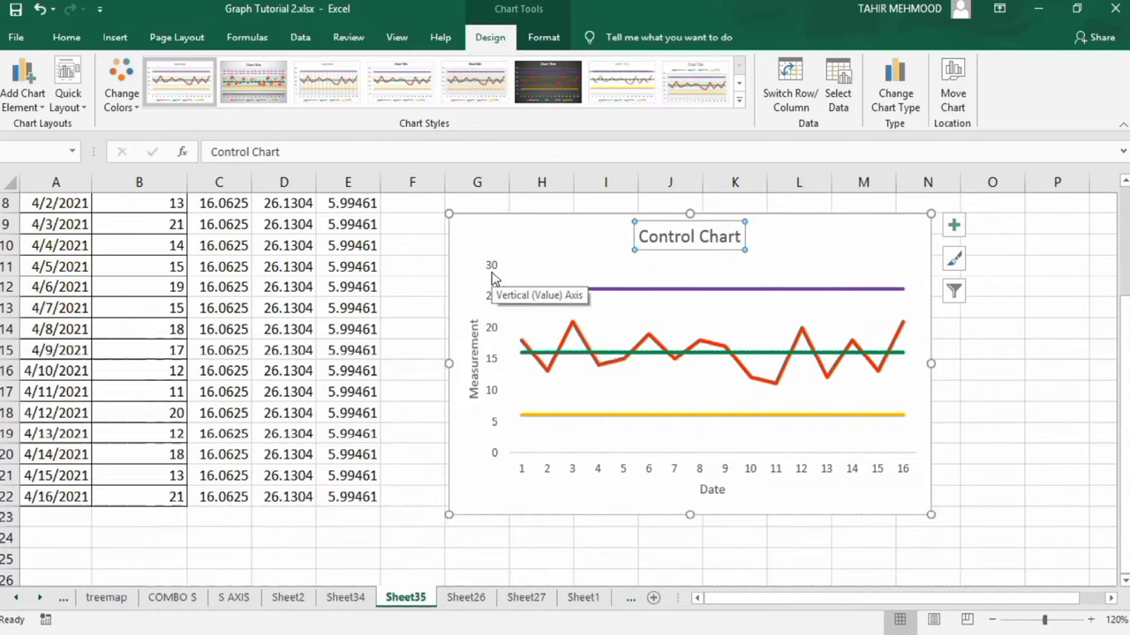
# Use the dates in A7:A22 as the chart's horizontal axis labels and extend the chart's upper edge slightly to make it taller
pyautogui.click(574, 477)
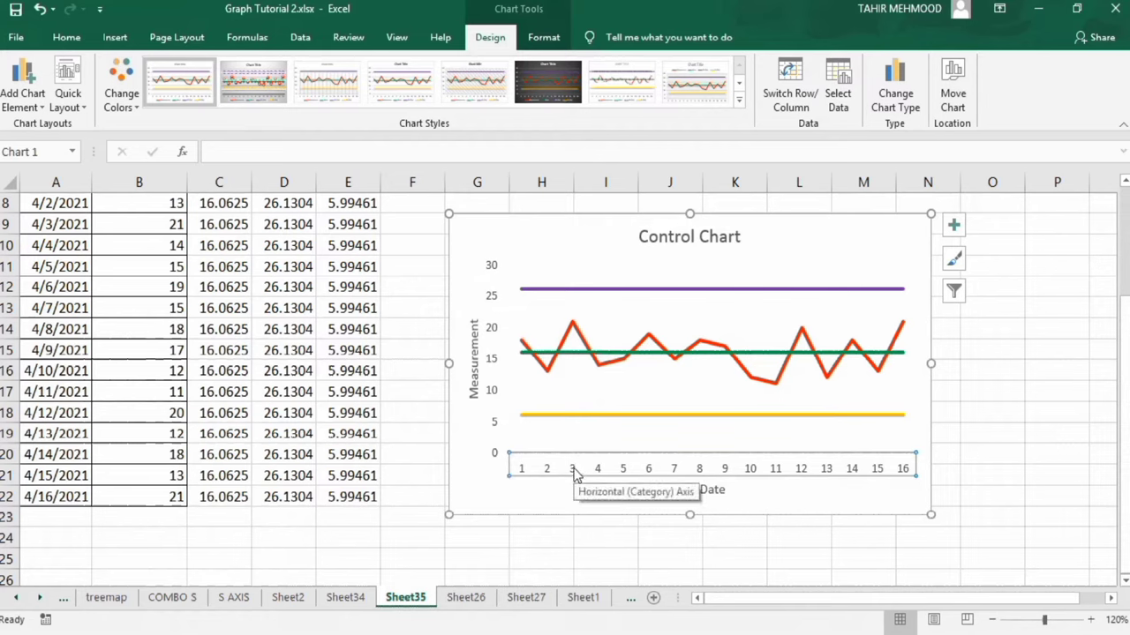
pyautogui.click(479, 501)
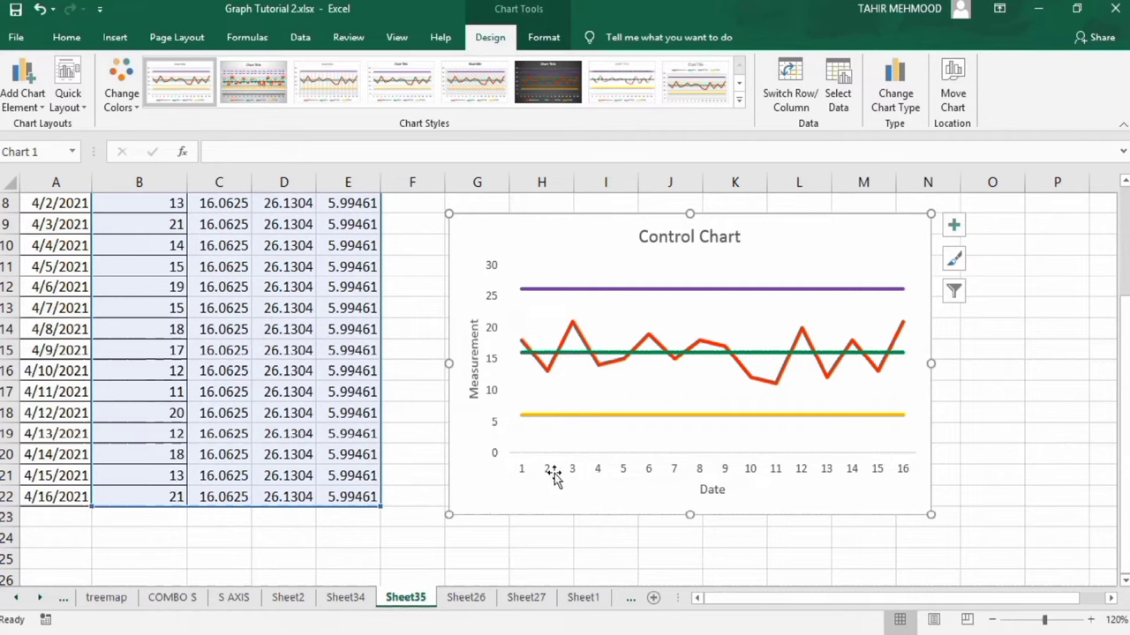
pyautogui.rightClick(515, 381)
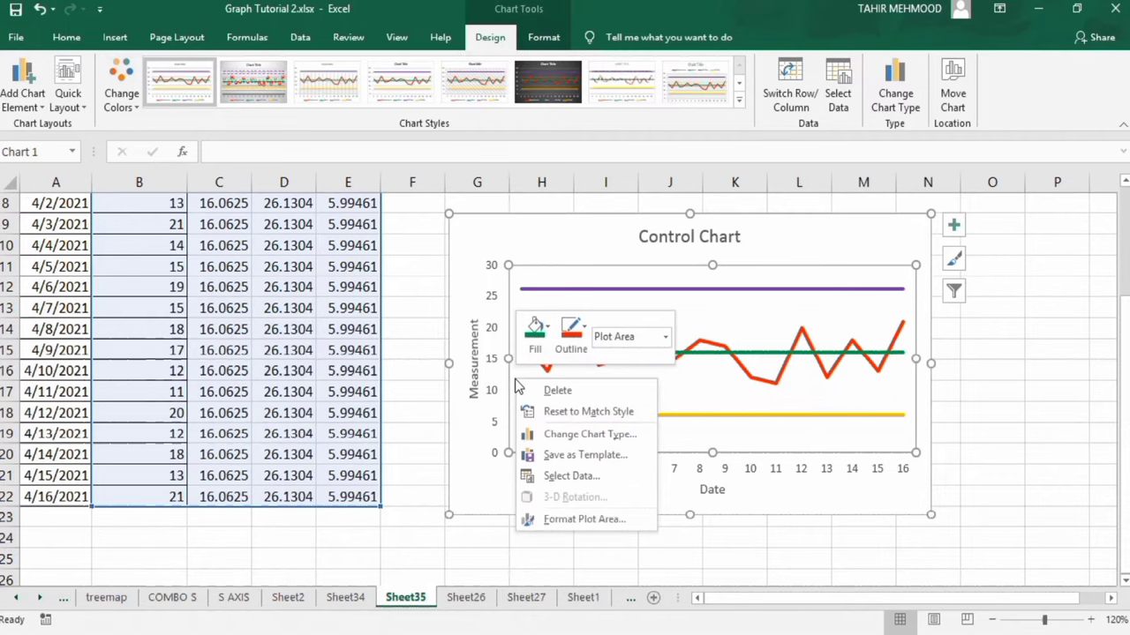
pyautogui.click(572, 476)
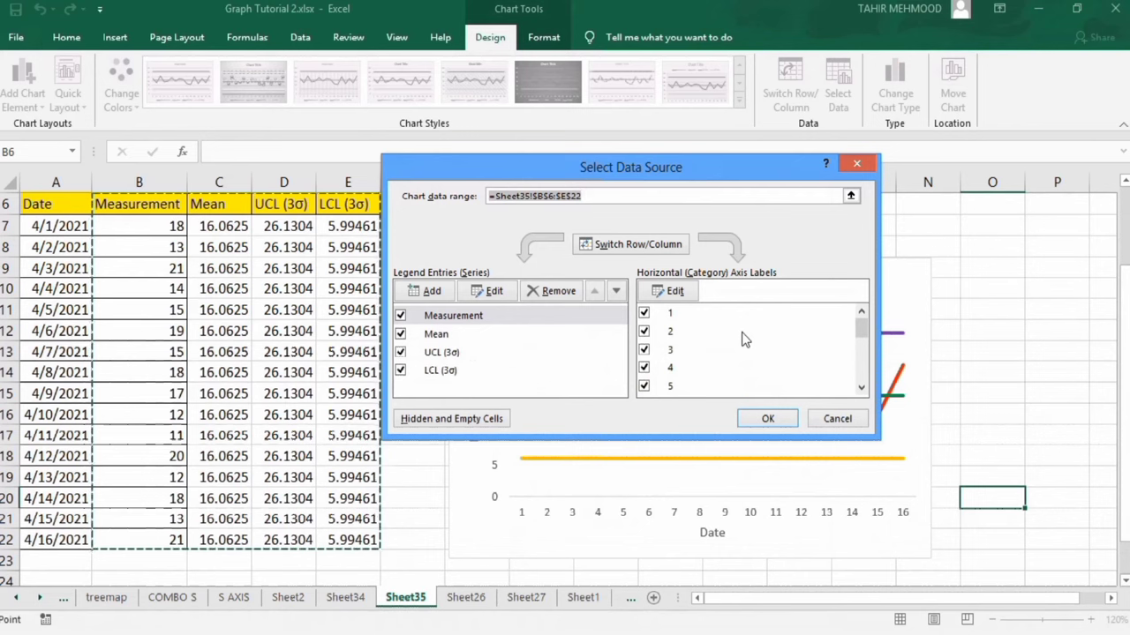
pyautogui.click(673, 291)
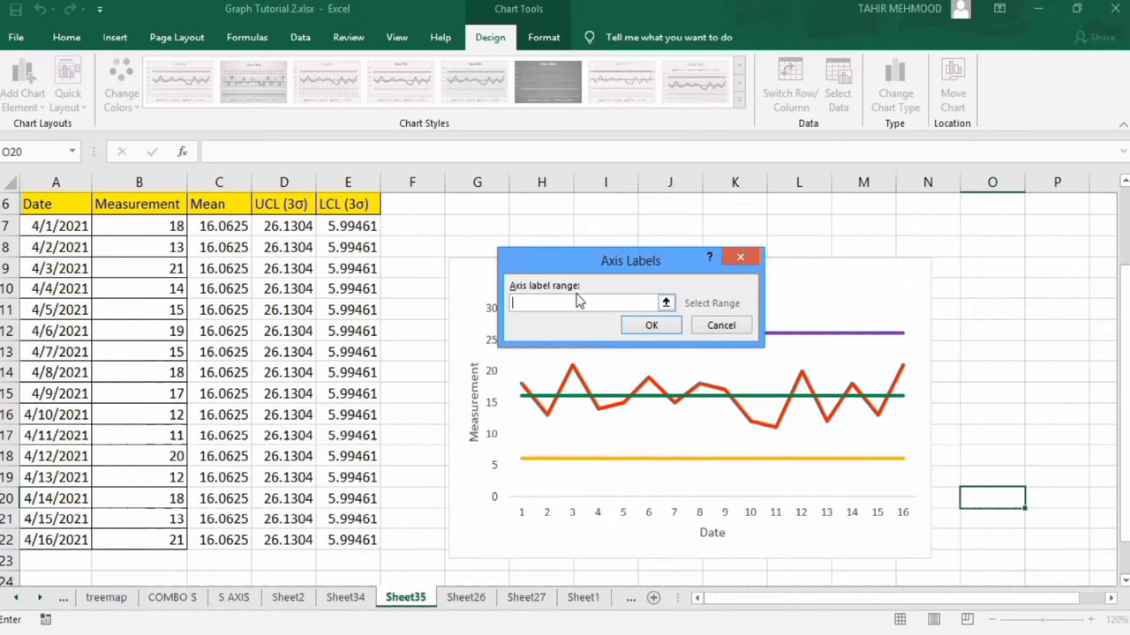
pyautogui.click(62, 226)
pyautogui.moveTo(62, 226); pyautogui.dragTo(54, 540)
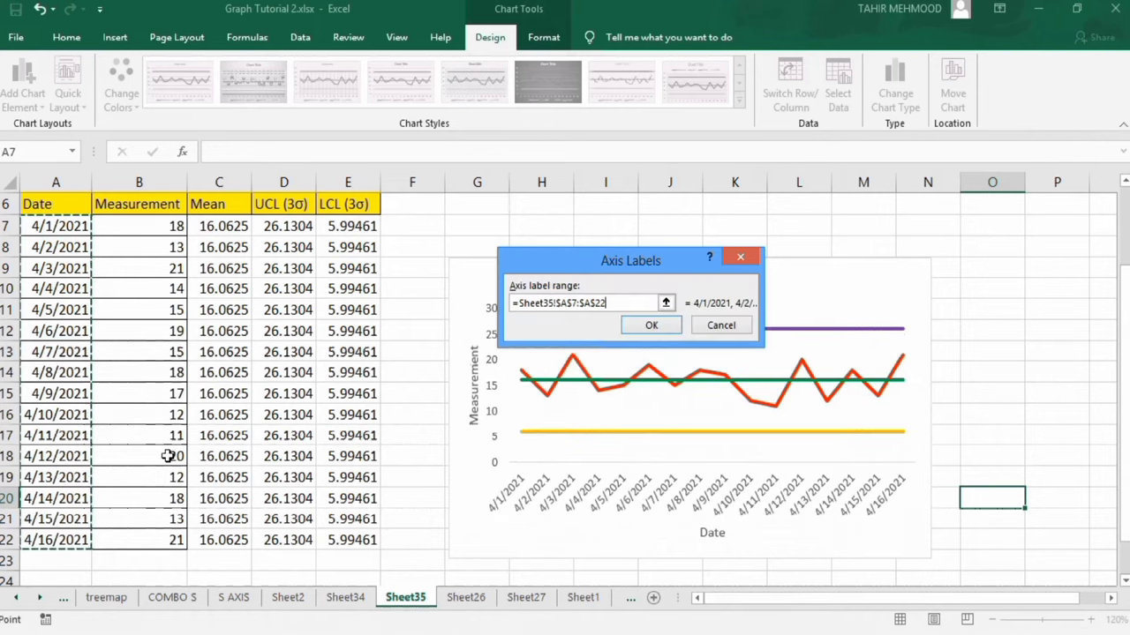
pyautogui.click(642, 328)
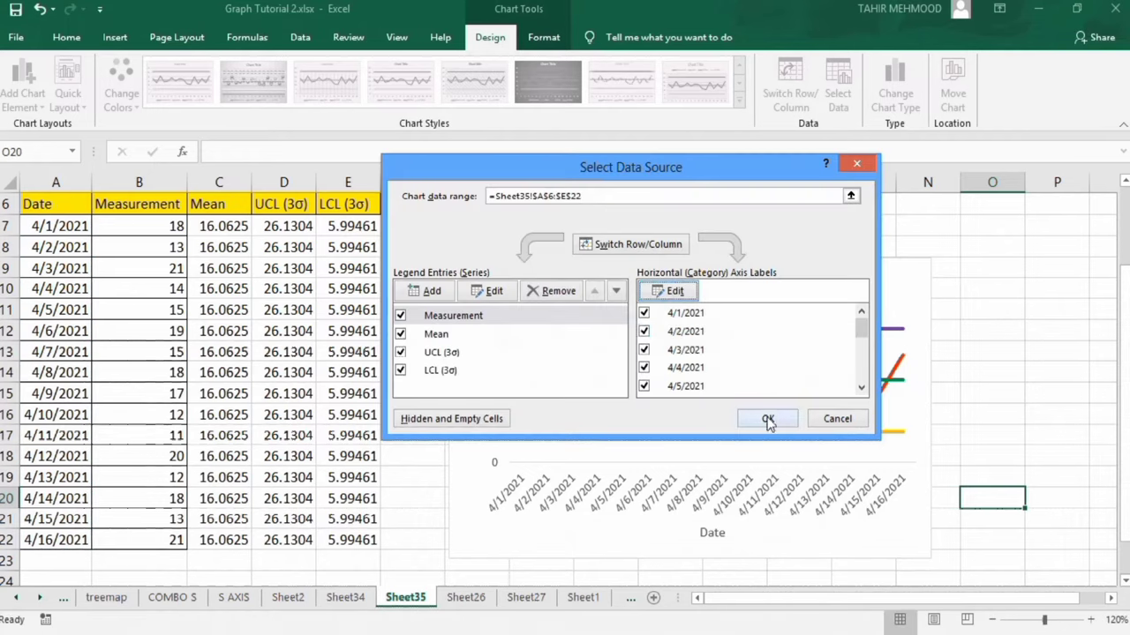
pyautogui.click(768, 420)
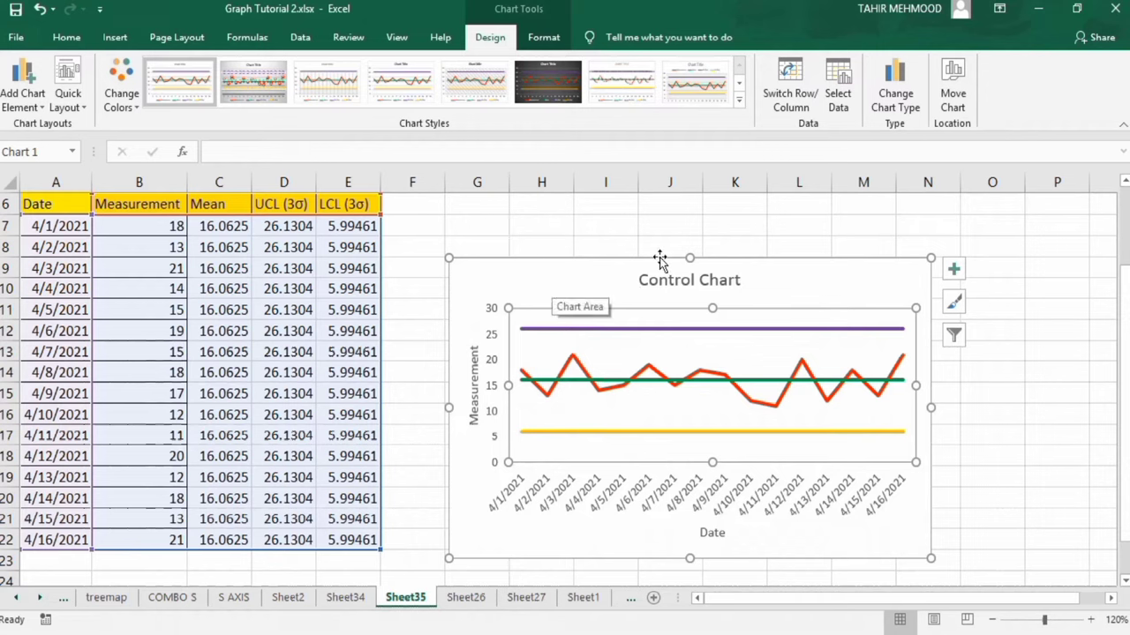
pyautogui.moveTo(686, 253); pyautogui.dragTo(686, 232)
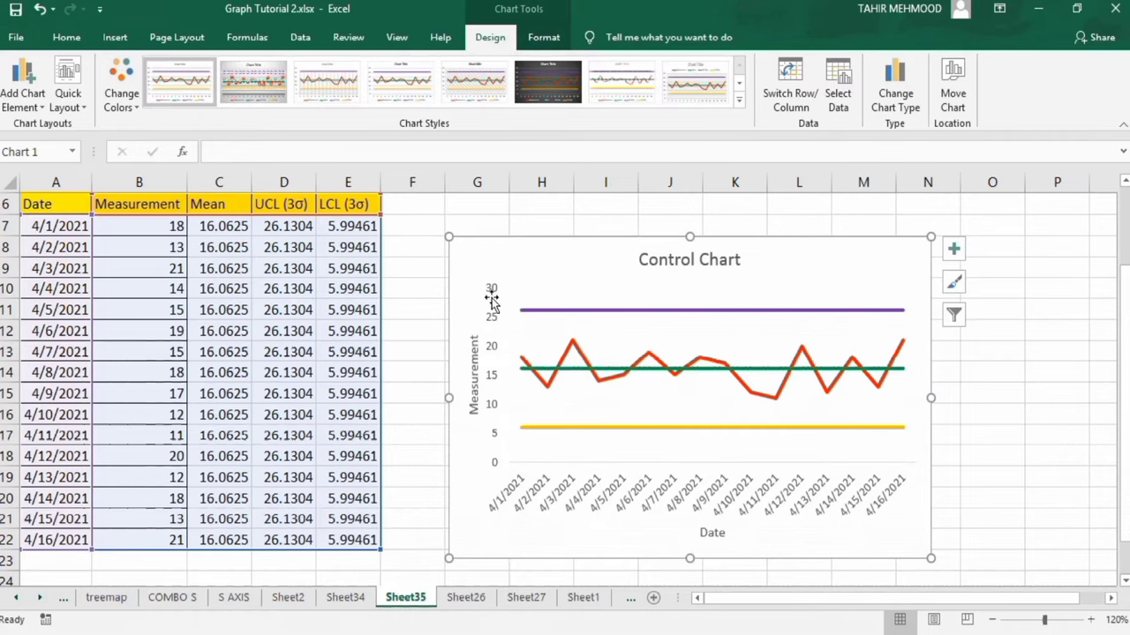
# Format the vertical axis line as a solid black line with a width of 1.5 pt
pyautogui.click(493, 347)
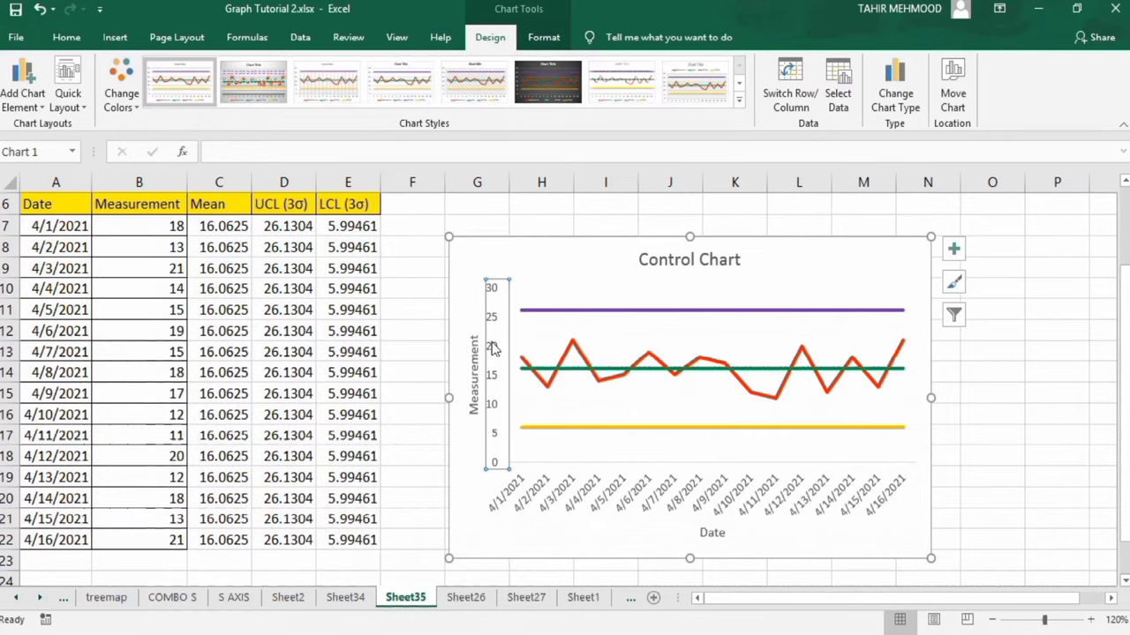
pyautogui.rightClick(493, 346)
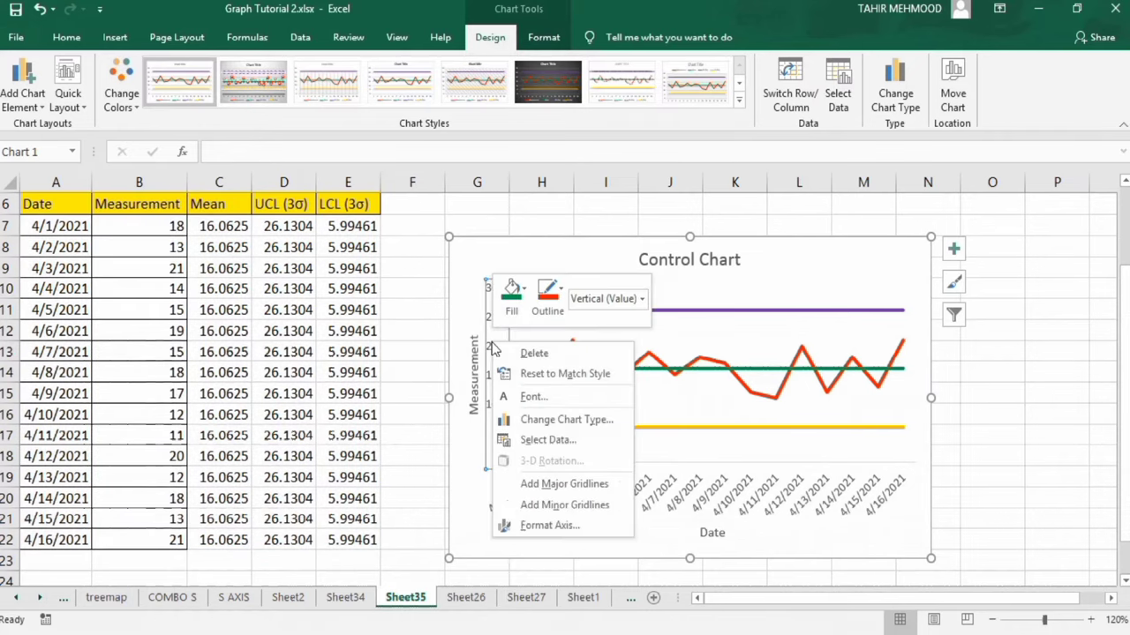
pyautogui.click(550, 528)
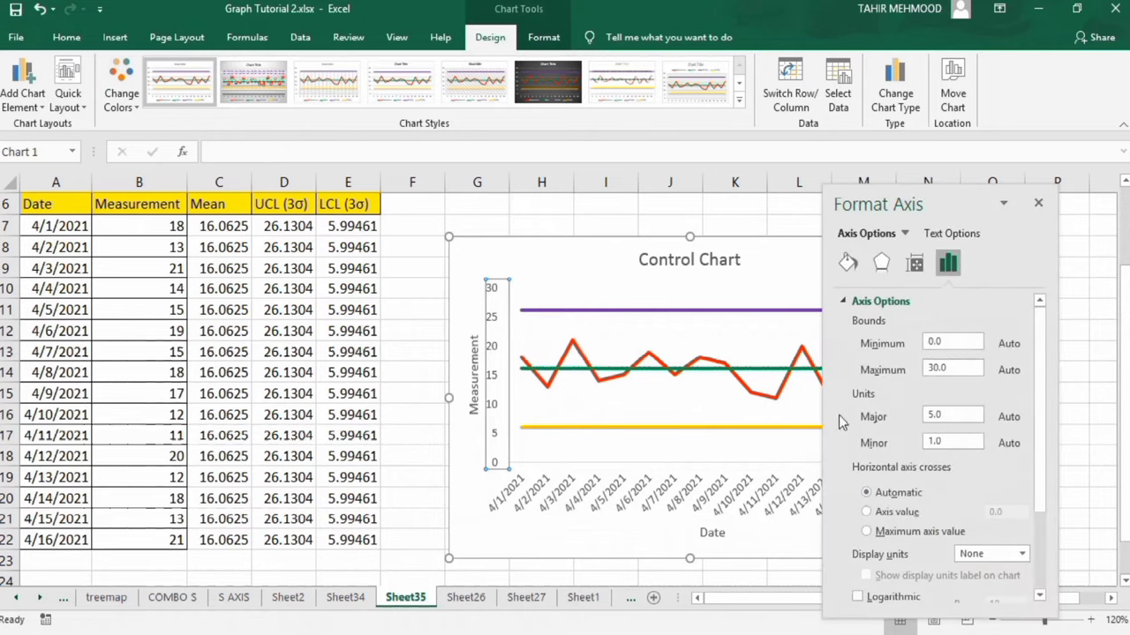
pyautogui.click(848, 265)
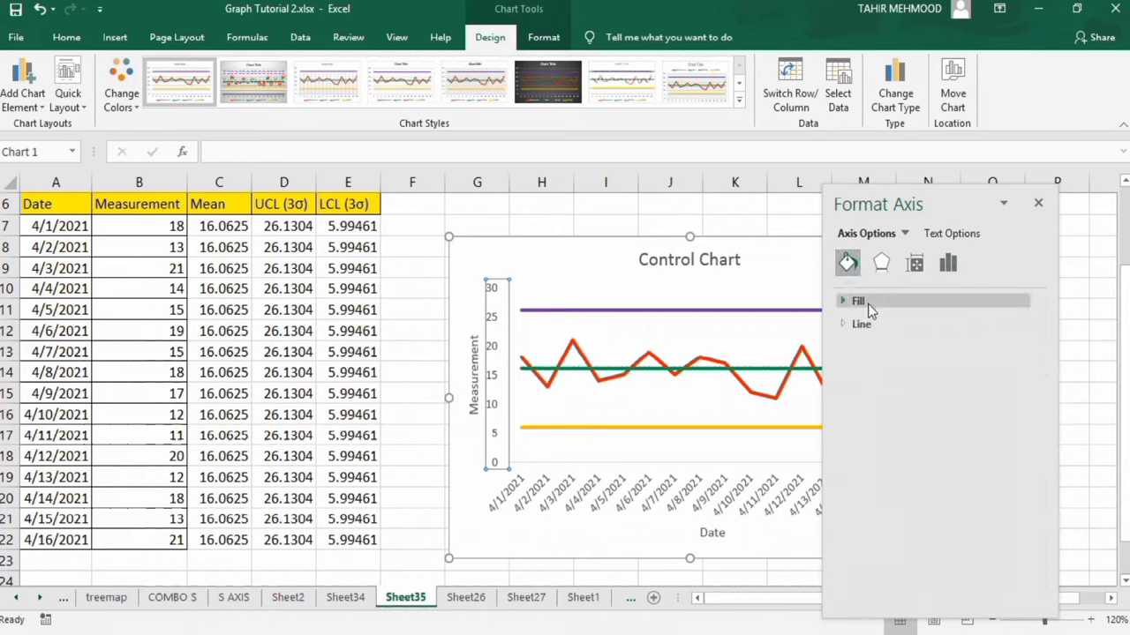
pyautogui.click(869, 323)
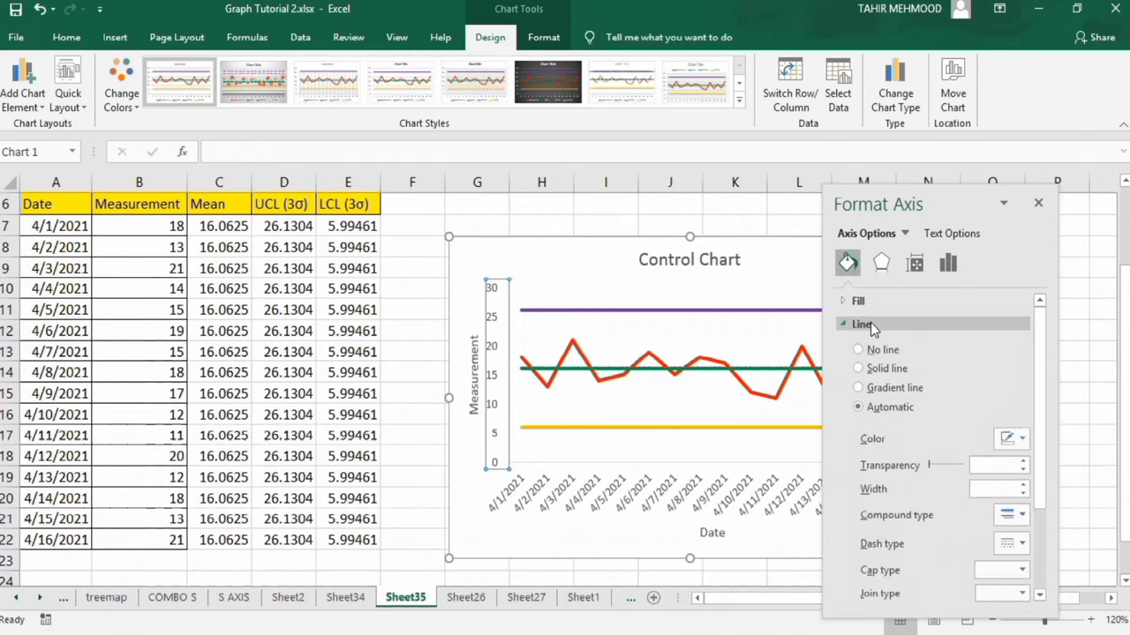
pyautogui.click(1022, 442)
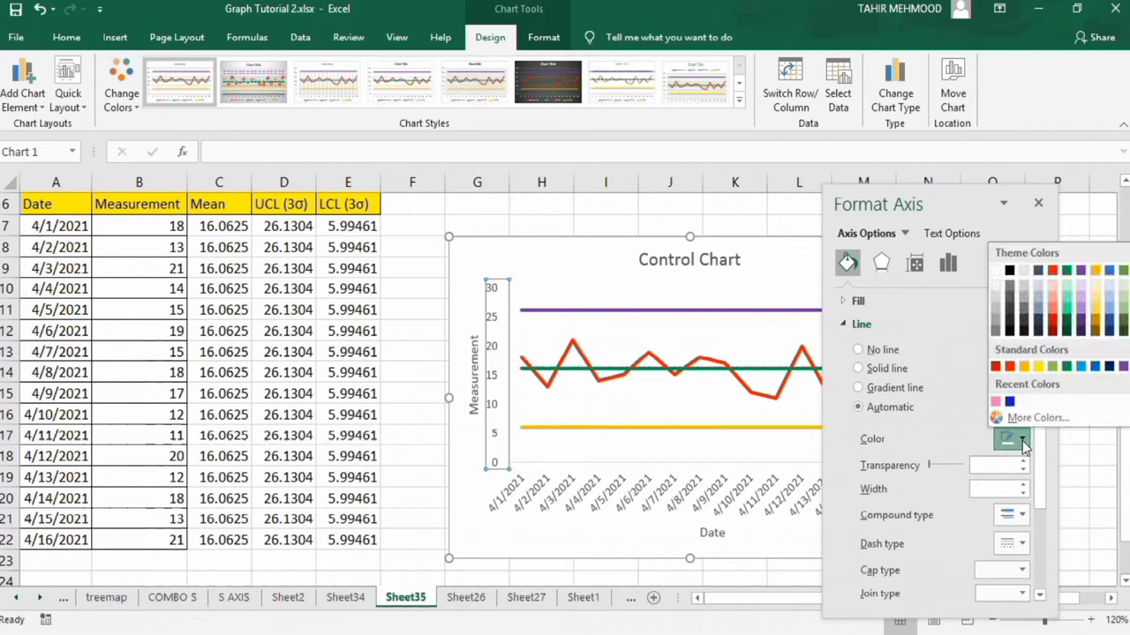
pyautogui.click(1009, 271)
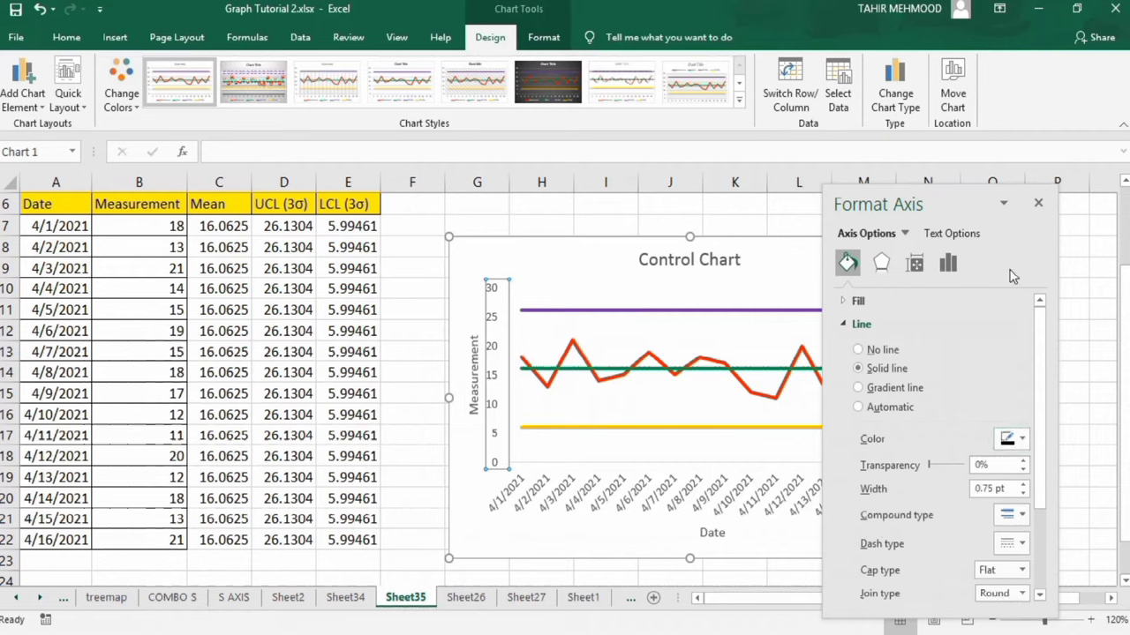
pyautogui.click(1024, 485)
pyautogui.click(1024, 485)
pyautogui.click(1024, 485)
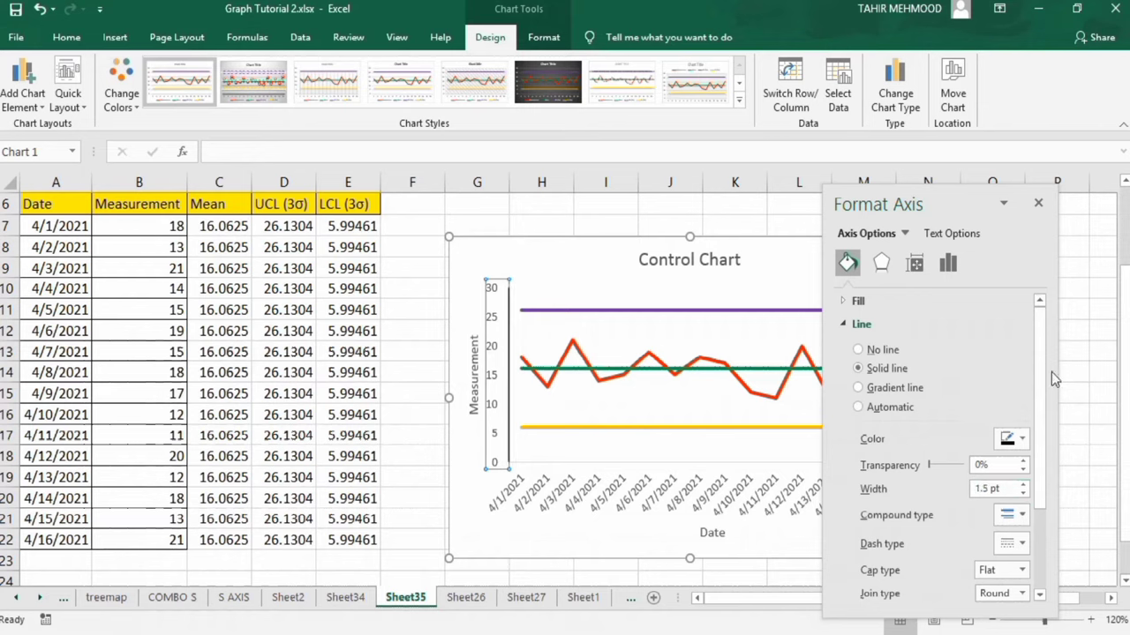
# Set both the major and minor tick marks of the vertical axis to Outside and close the axis formatting
pyautogui.click(950, 266)
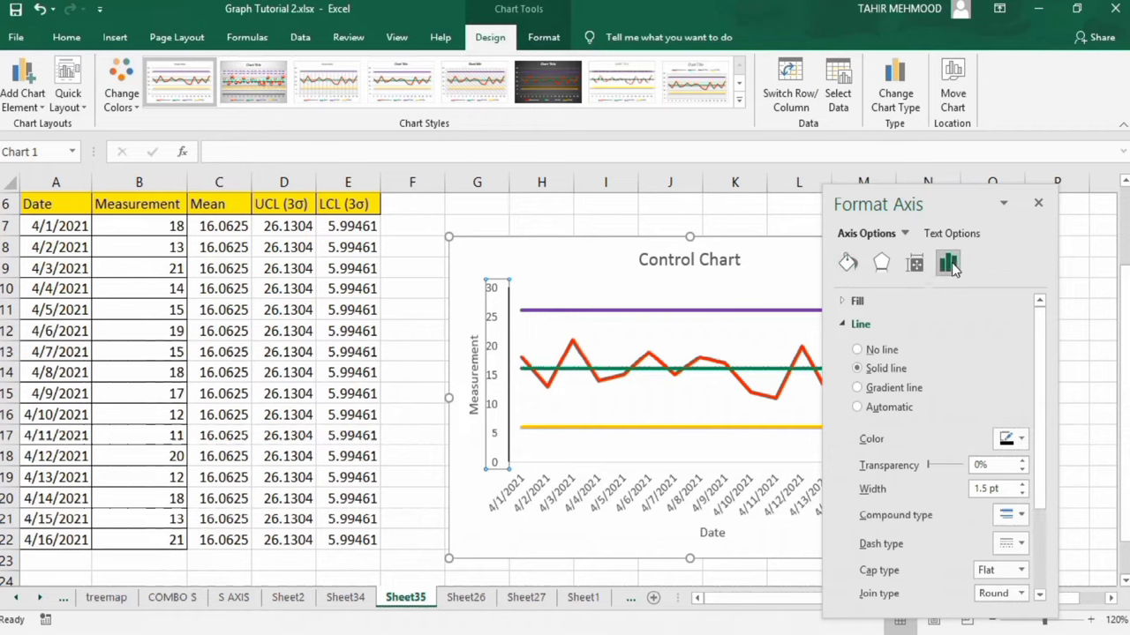
pyautogui.moveTo(1041, 346); pyautogui.dragTo(1044, 472)
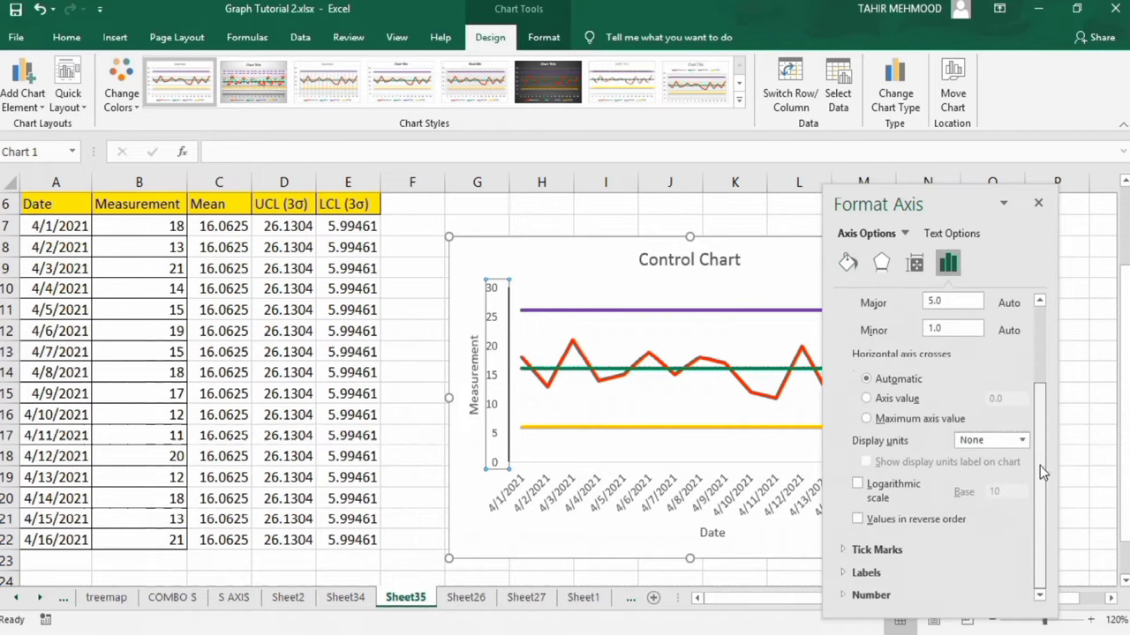
pyautogui.click(906, 551)
pyautogui.moveTo(1040, 451); pyautogui.dragTo(1044, 521)
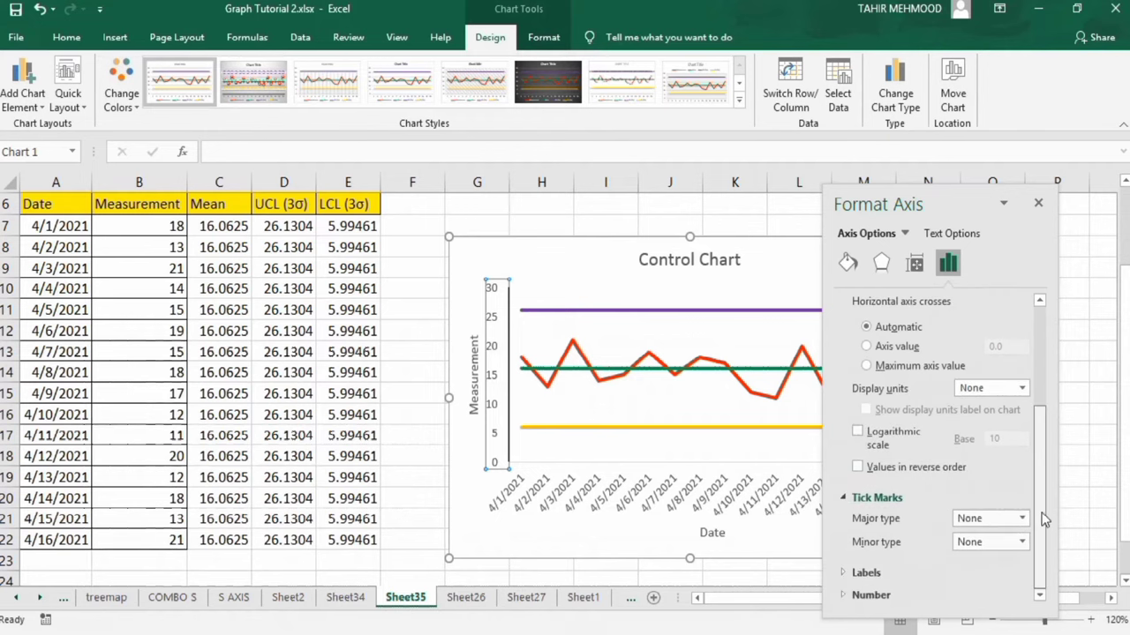
pyautogui.click(1021, 518)
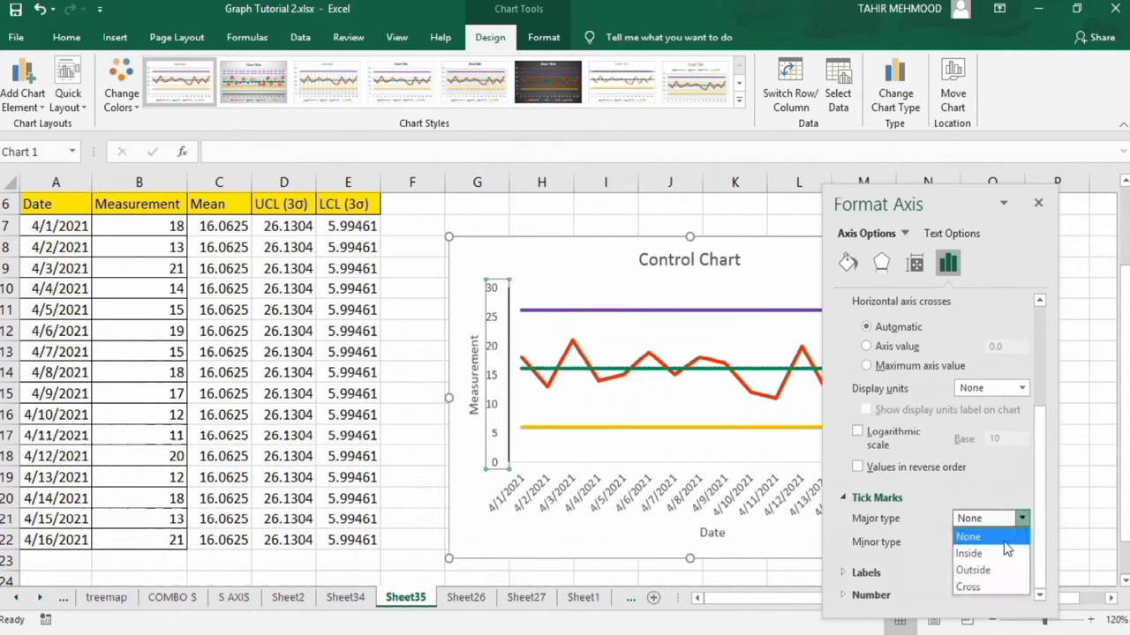
pyautogui.click(1003, 571)
pyautogui.click(1022, 542)
pyautogui.click(1007, 593)
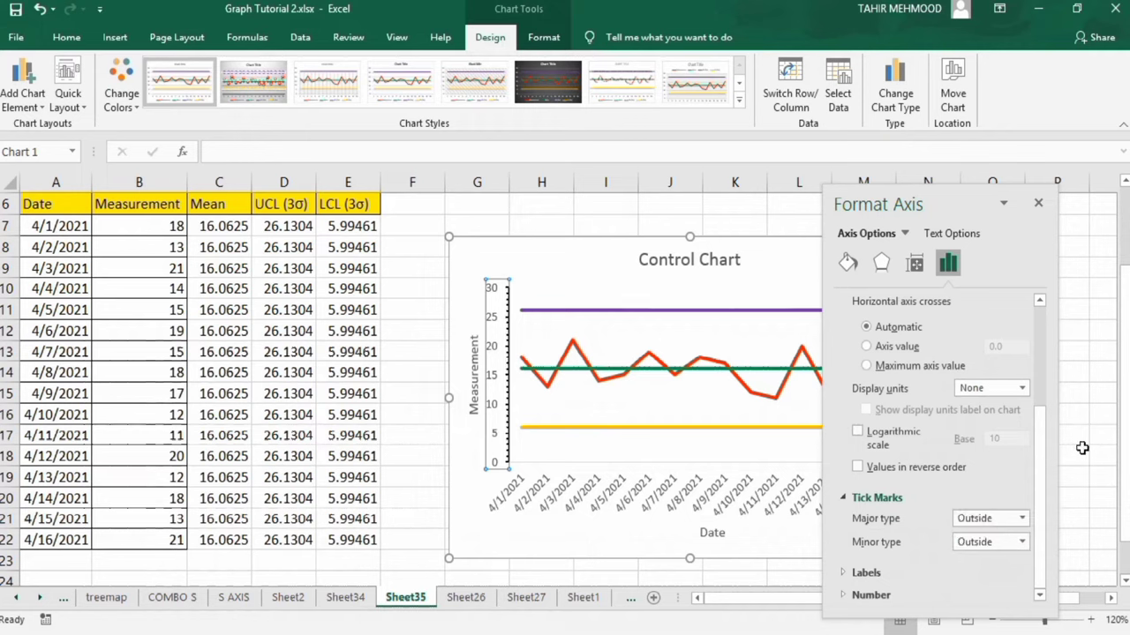
pyautogui.moveTo(1040, 469); pyautogui.dragTo(1048, 371)
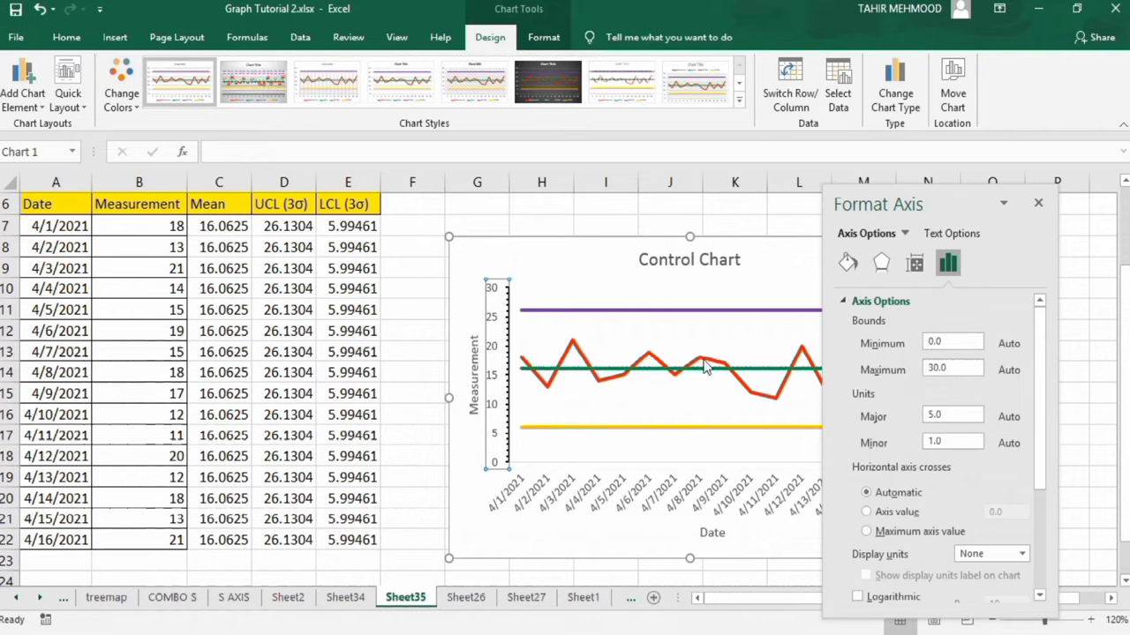
pyautogui.click(1039, 206)
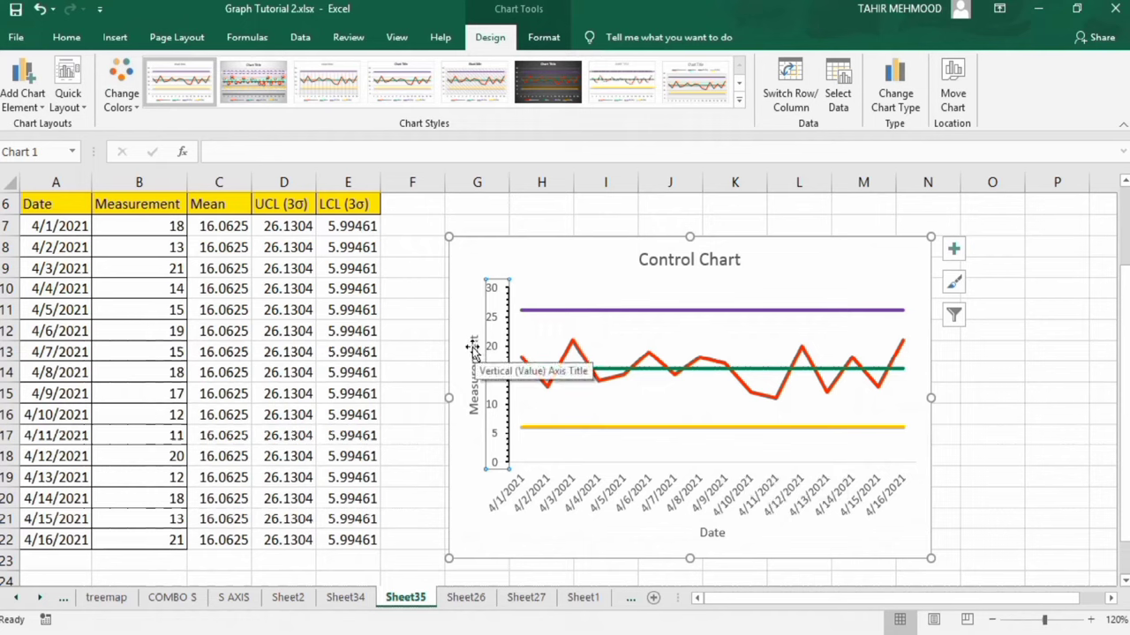
# Format the chart title Control Chart as 20 pt, bold and black
pyautogui.click(660, 262)
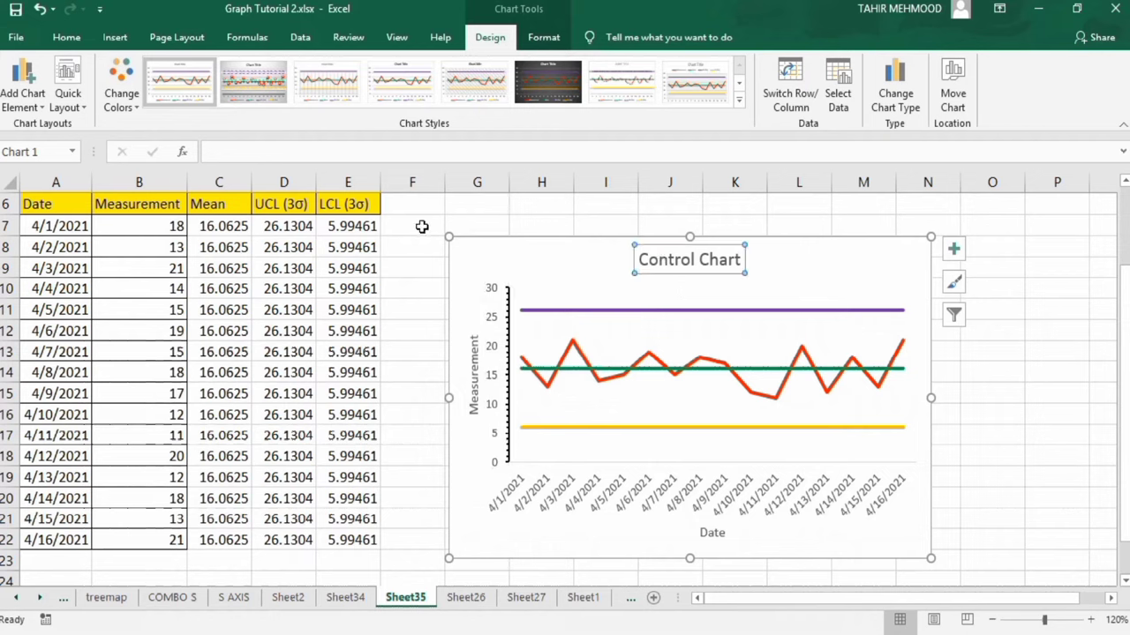
pyautogui.click(74, 44)
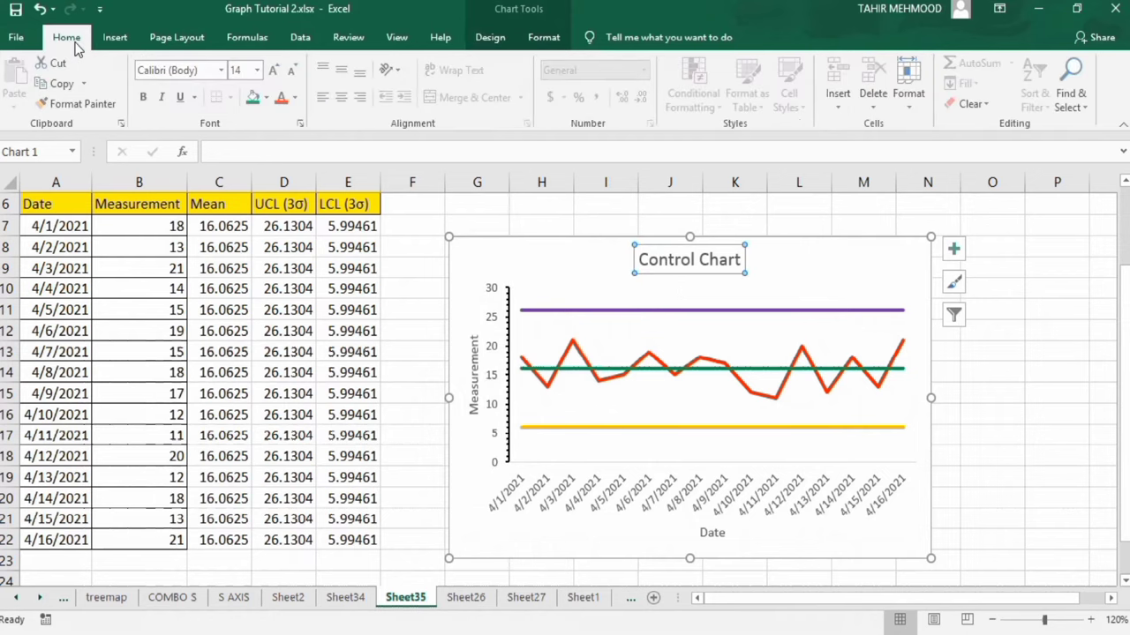
pyautogui.click(260, 72)
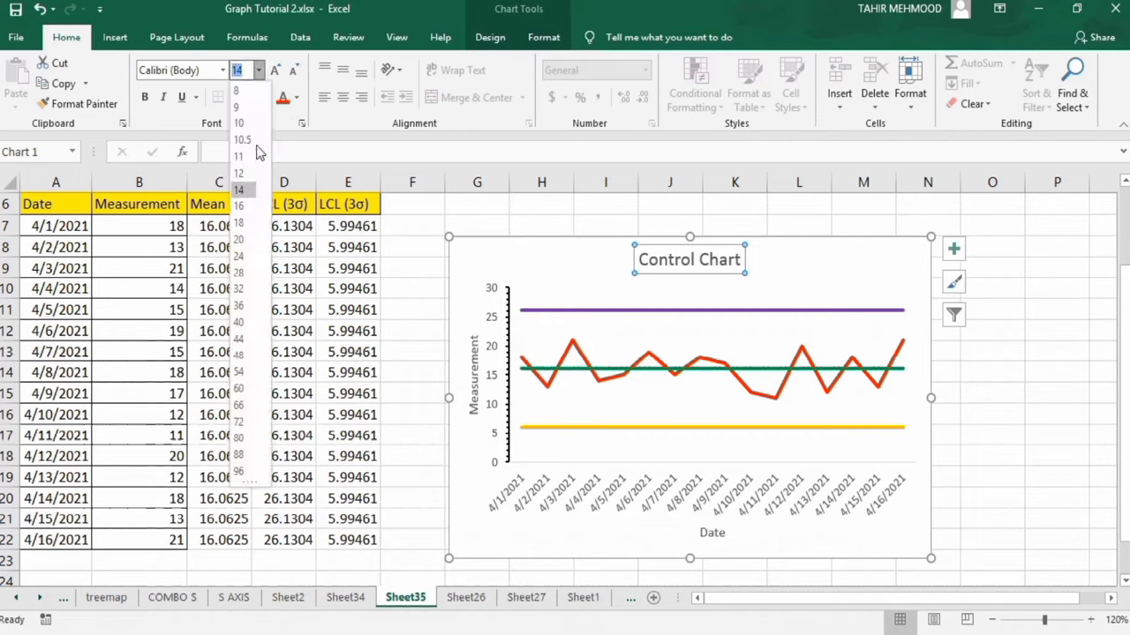
pyautogui.click(238, 240)
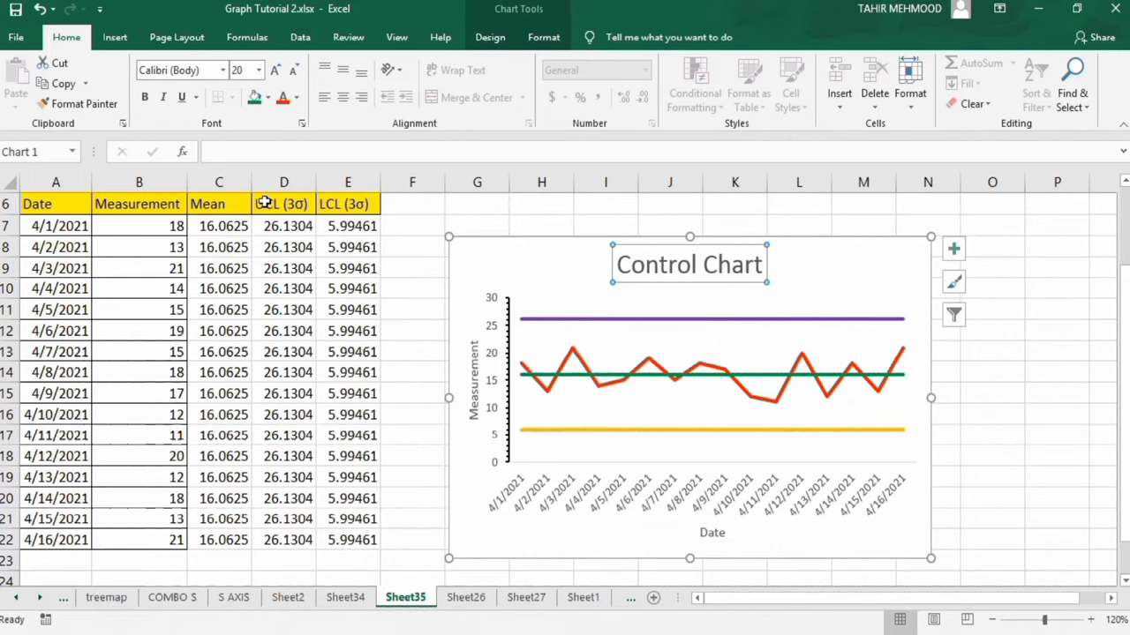
pyautogui.click(145, 97)
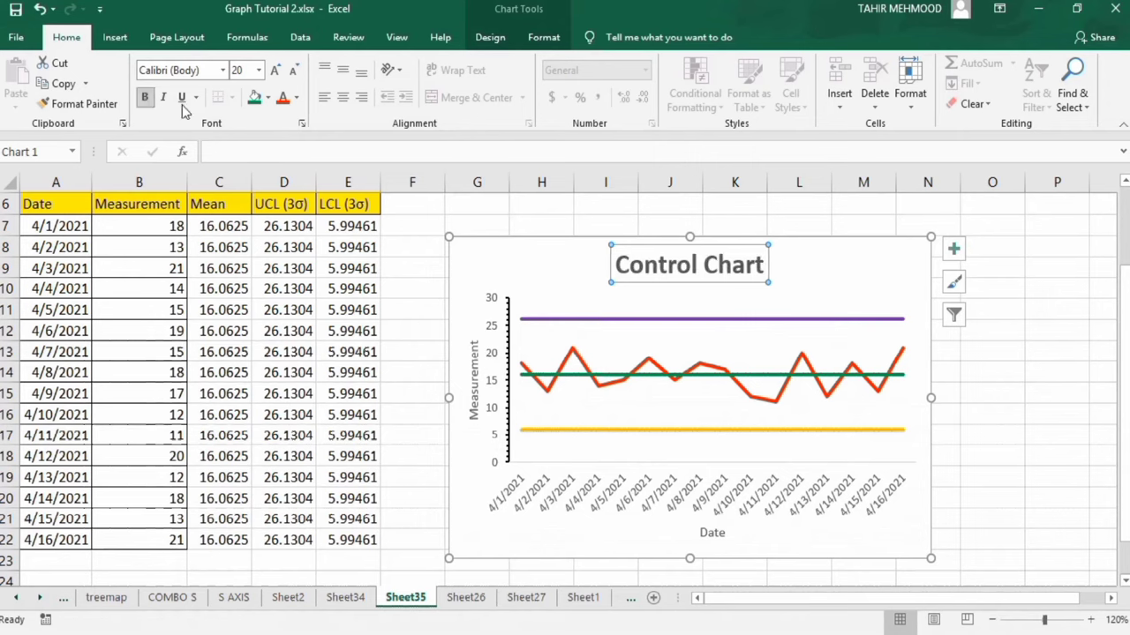
pyautogui.click(297, 106)
pyautogui.click(297, 153)
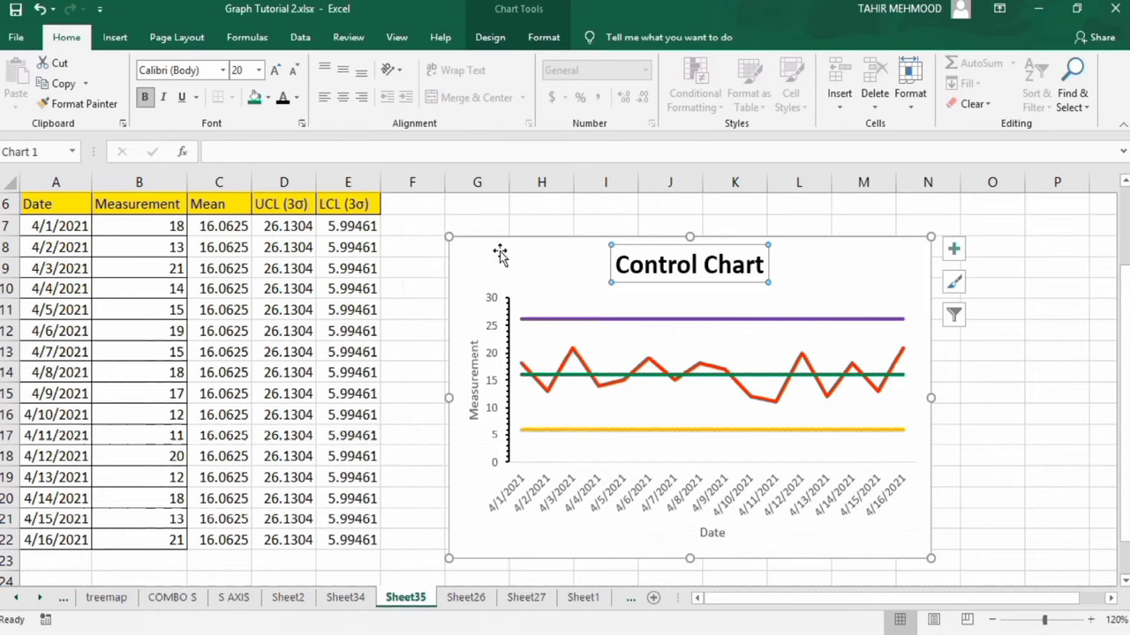
# Set the vertical axis title Measurement to 12 pt with black text
pyautogui.click(474, 362)
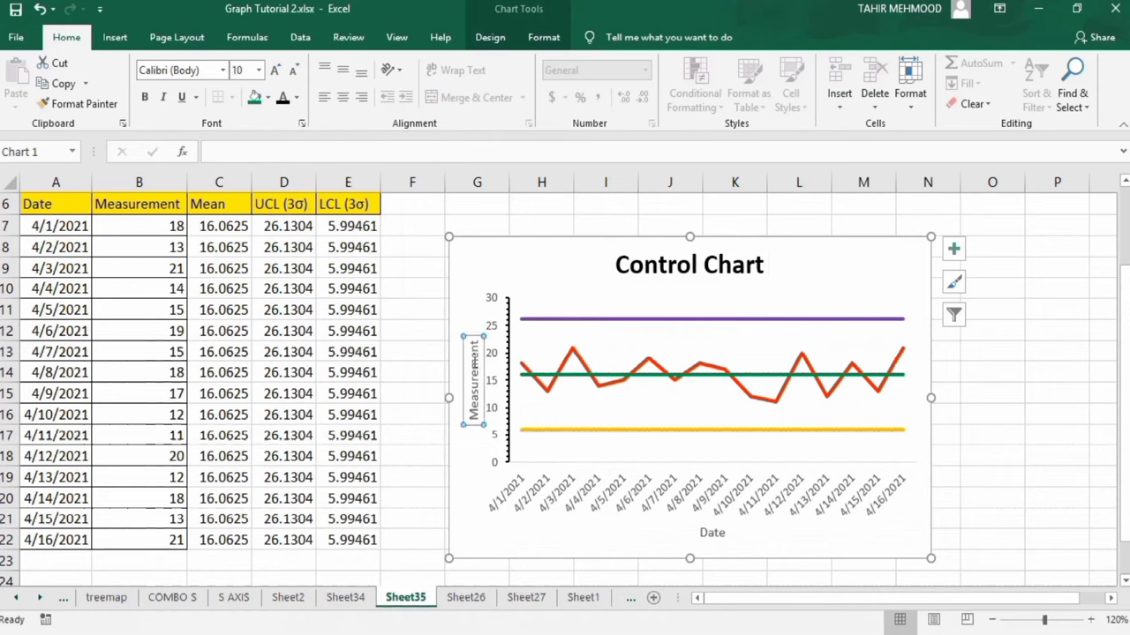
pyautogui.click(261, 71)
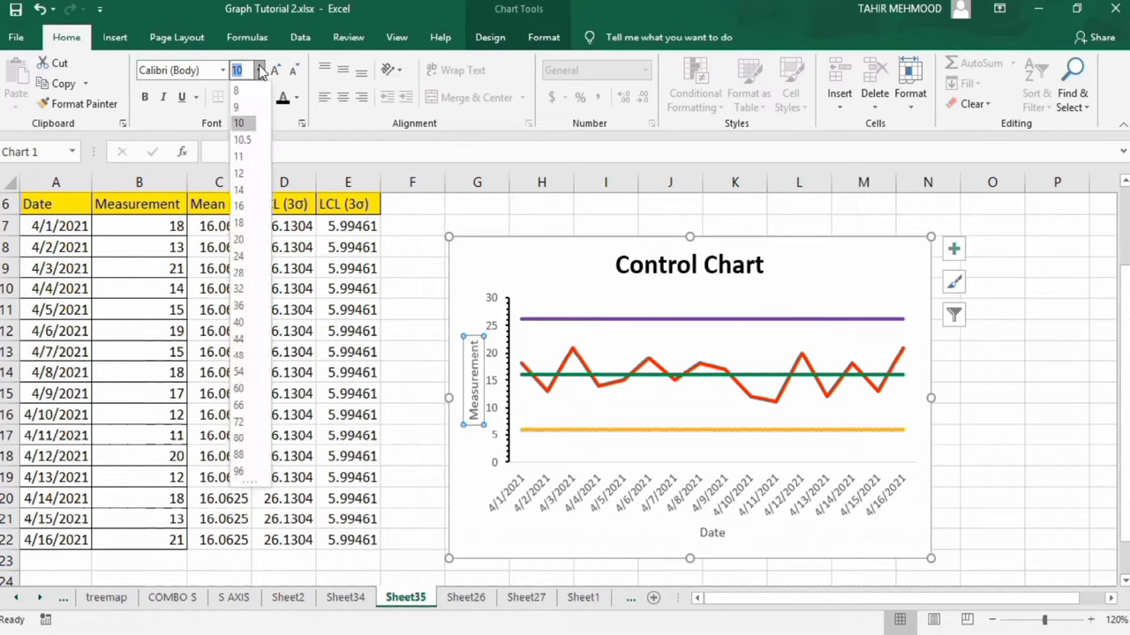
pyautogui.click(242, 169)
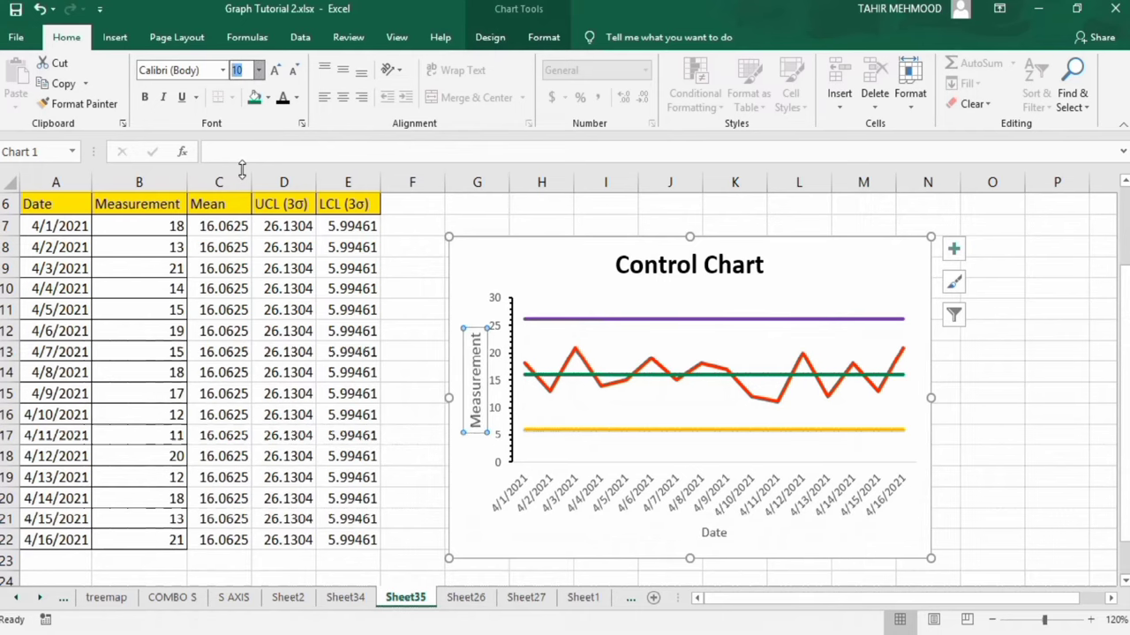
pyautogui.click(297, 99)
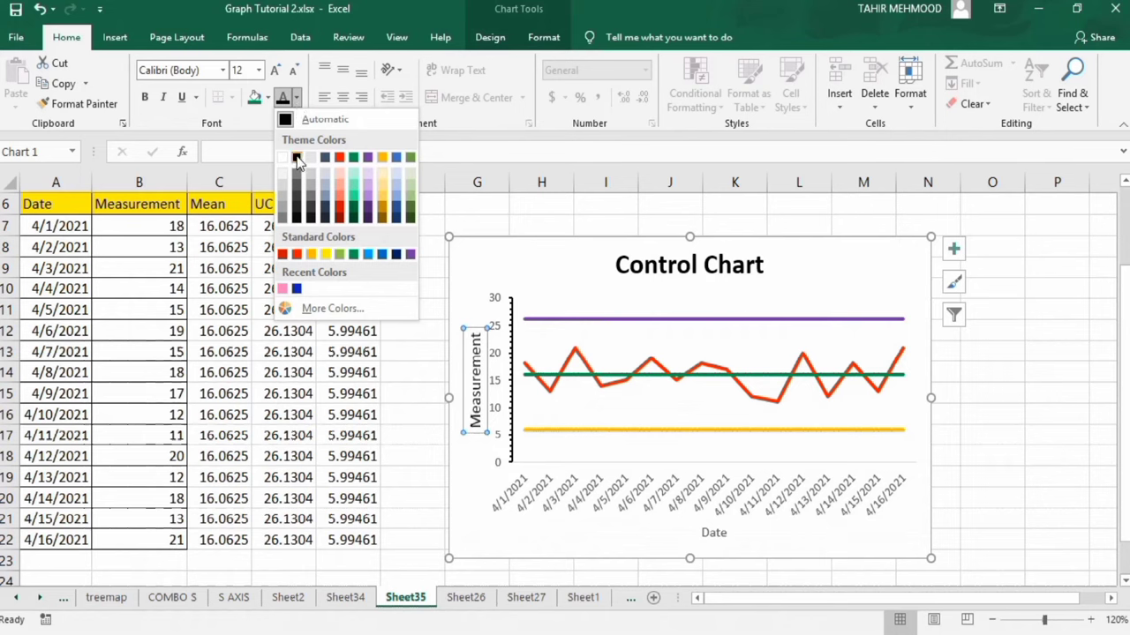
pyautogui.click(297, 158)
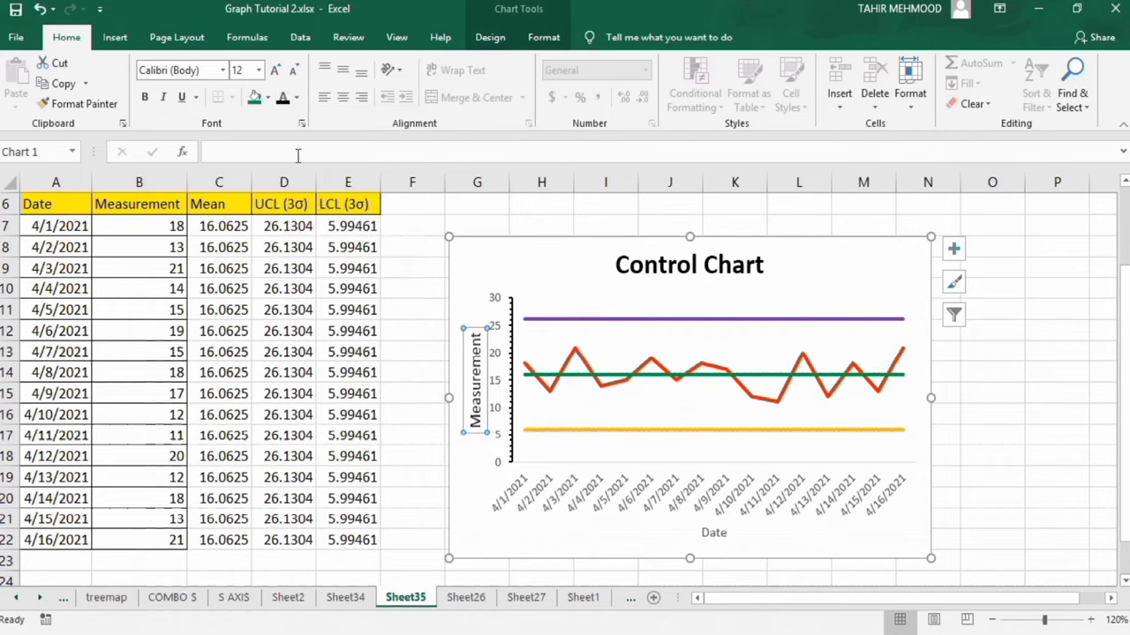
# Make the Measurement axis title bold and copy its formatting to both axes' labels and the Date axis title
pyautogui.click(145, 98)
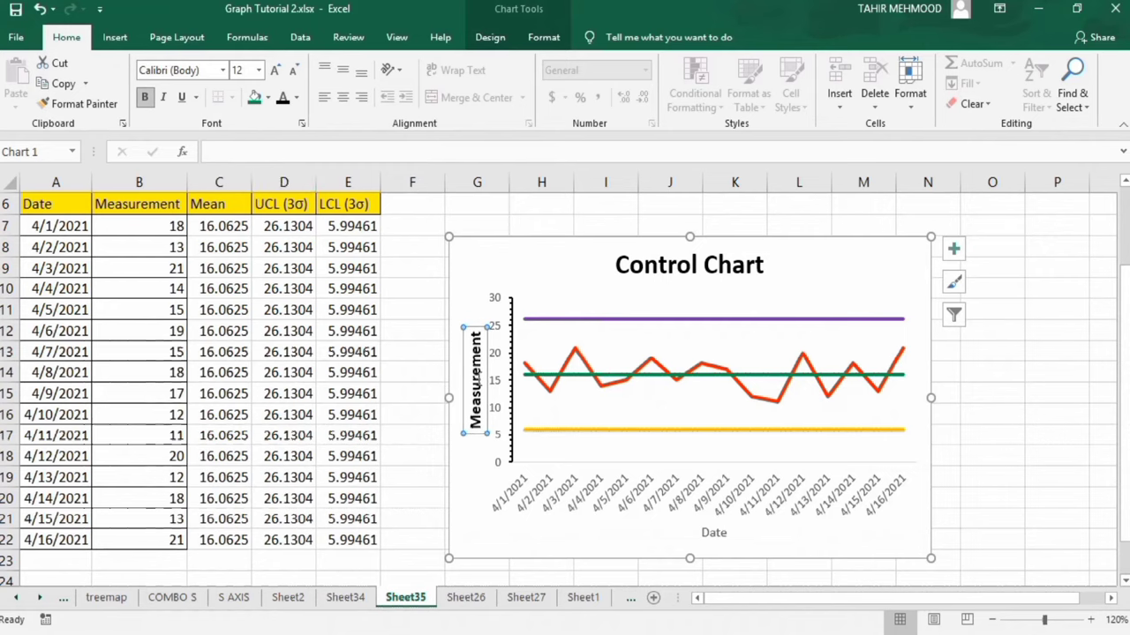
pyautogui.click(95, 103)
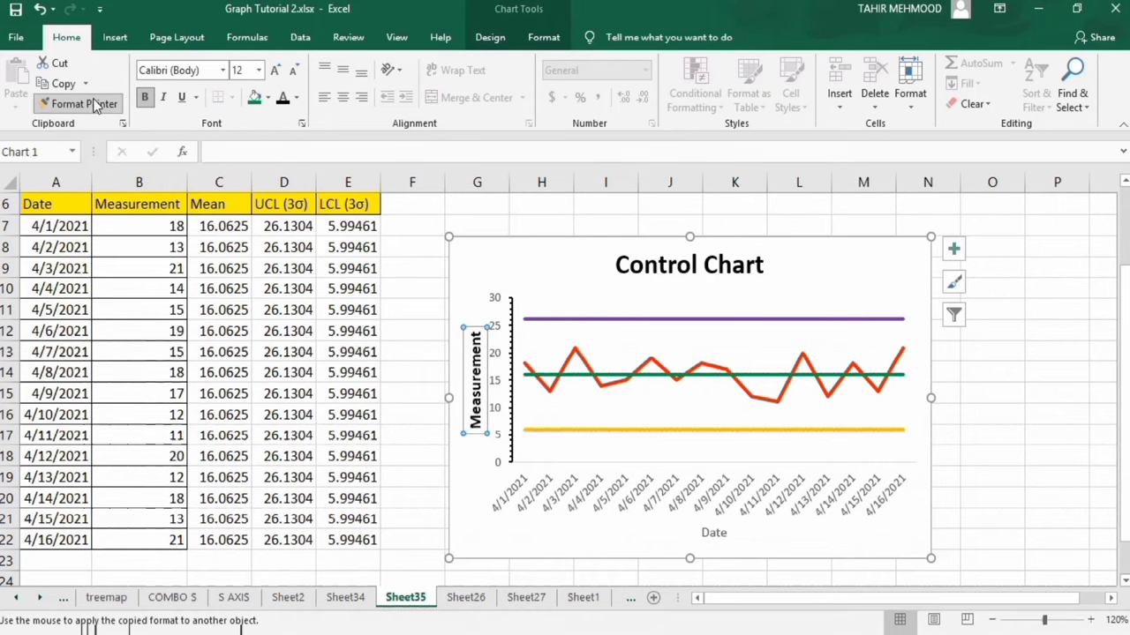
pyautogui.click(540, 499)
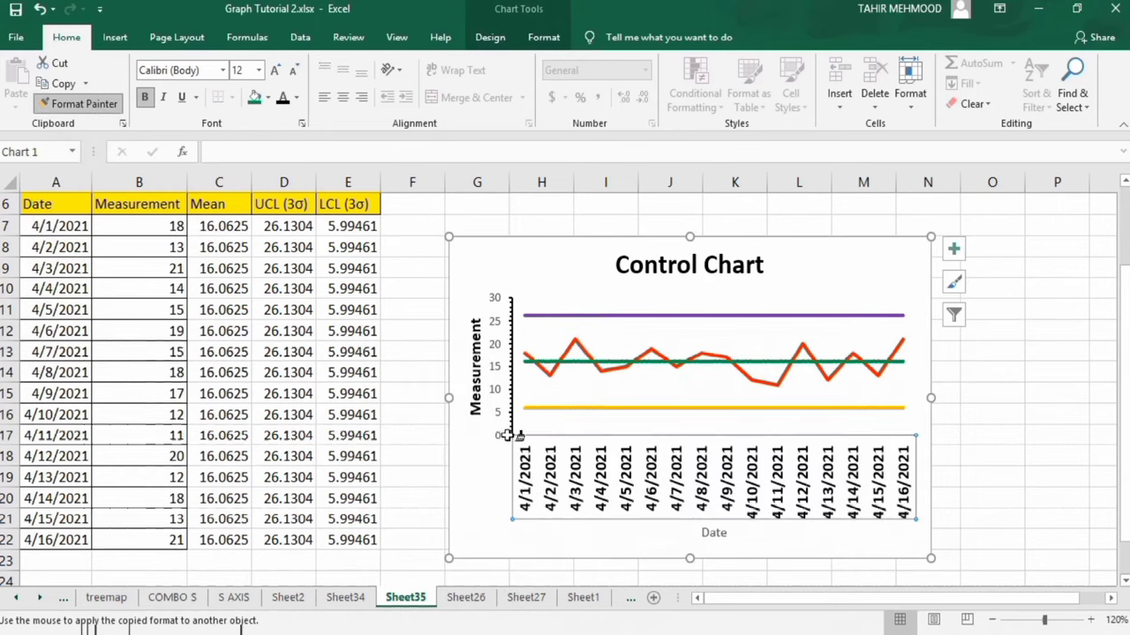
pyautogui.click(497, 397)
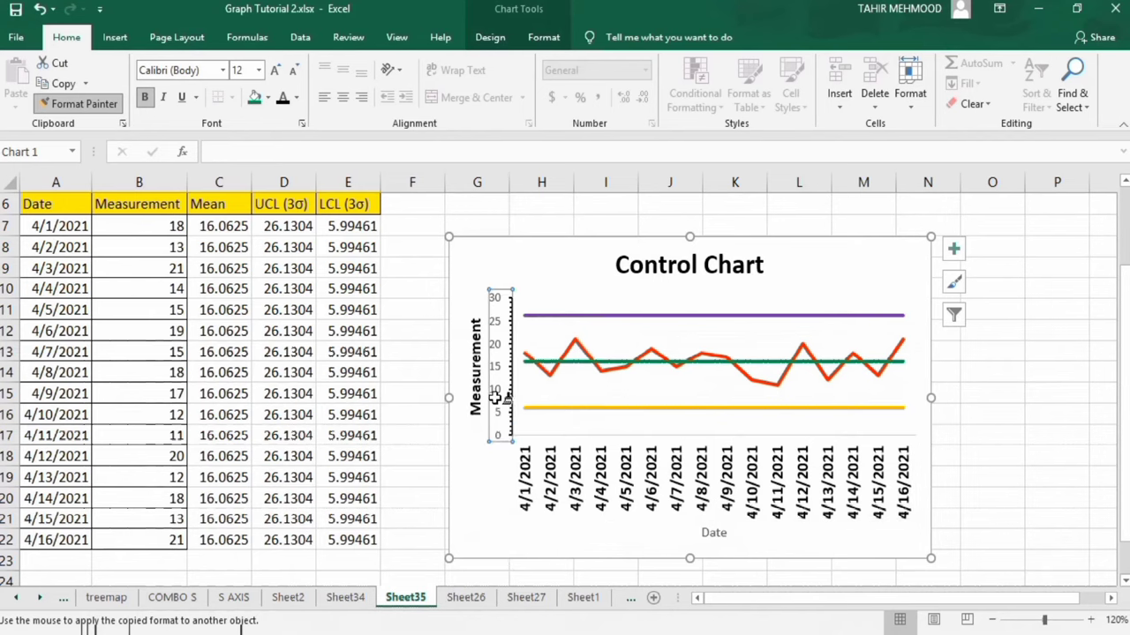
pyautogui.click(717, 533)
# Enlarge the chart and narrow its plot area to leave room for labels beyond the last date
pyautogui.click(517, 258)
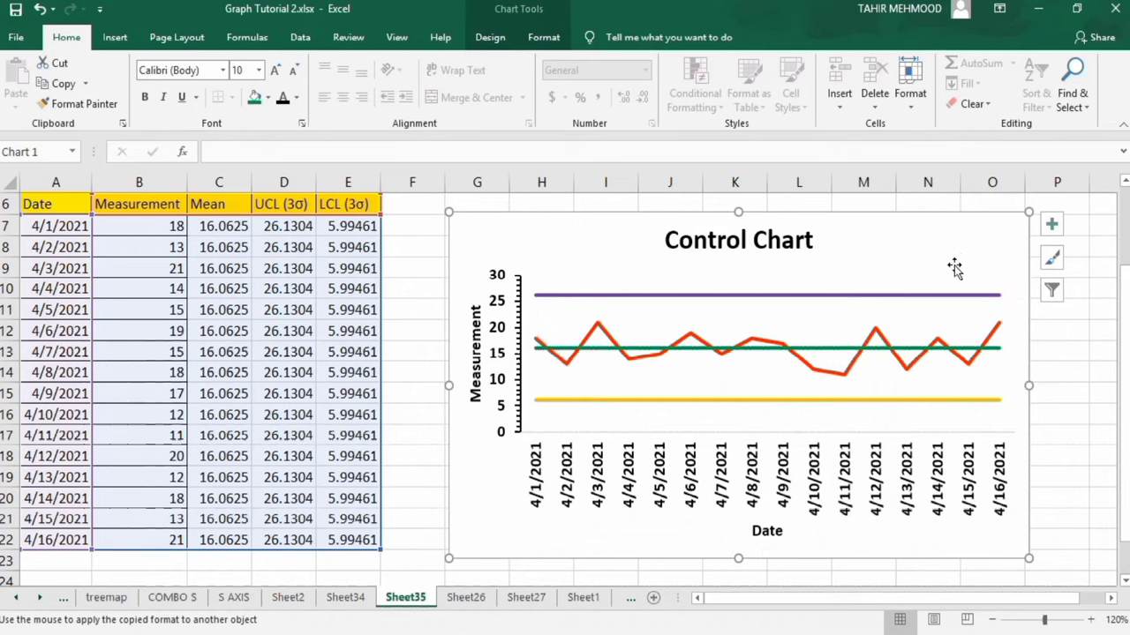
pyautogui.click(978, 314)
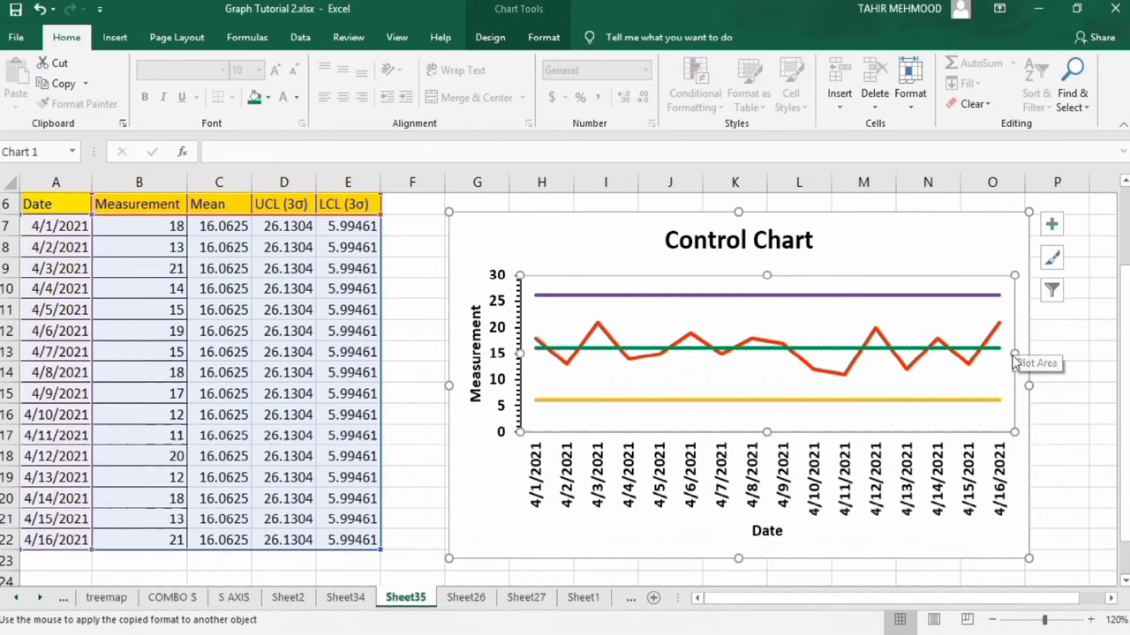
pyautogui.moveTo(1009, 354); pyautogui.dragTo(979, 354)
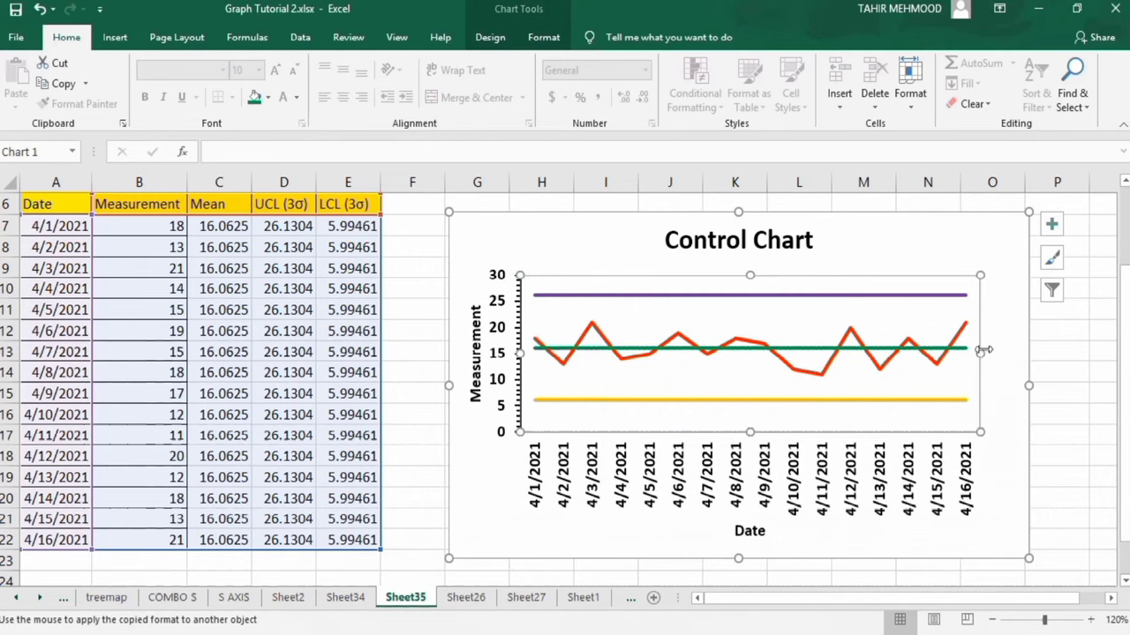
# Add a data label to only the last point (4/16/2021) of the UCL (3σ) line
pyautogui.click(966, 297)
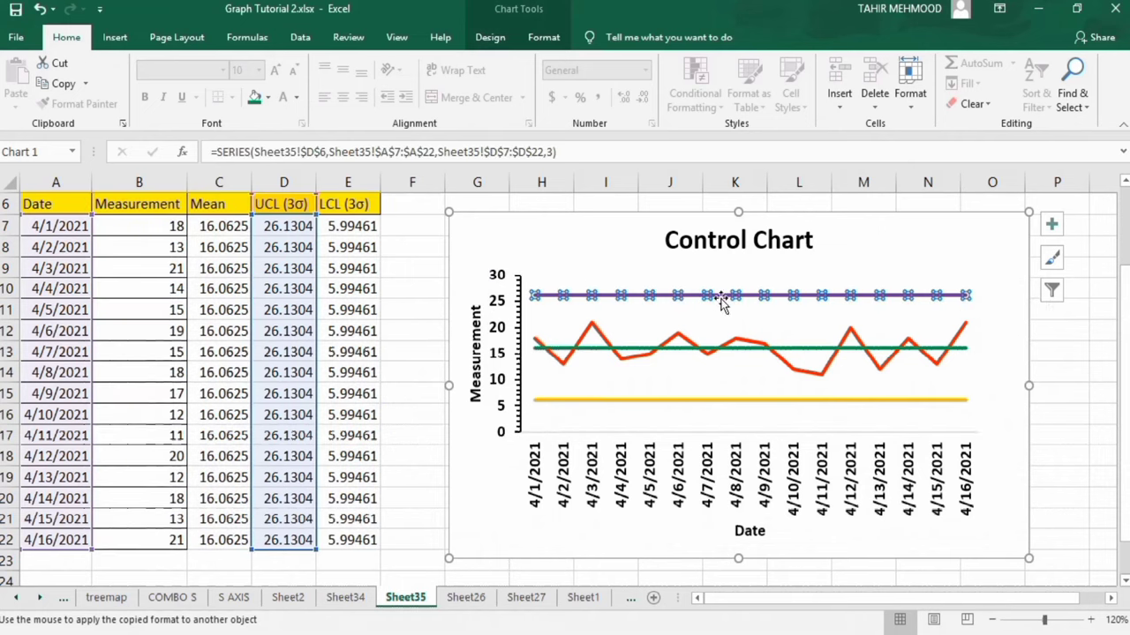
pyautogui.click(967, 296)
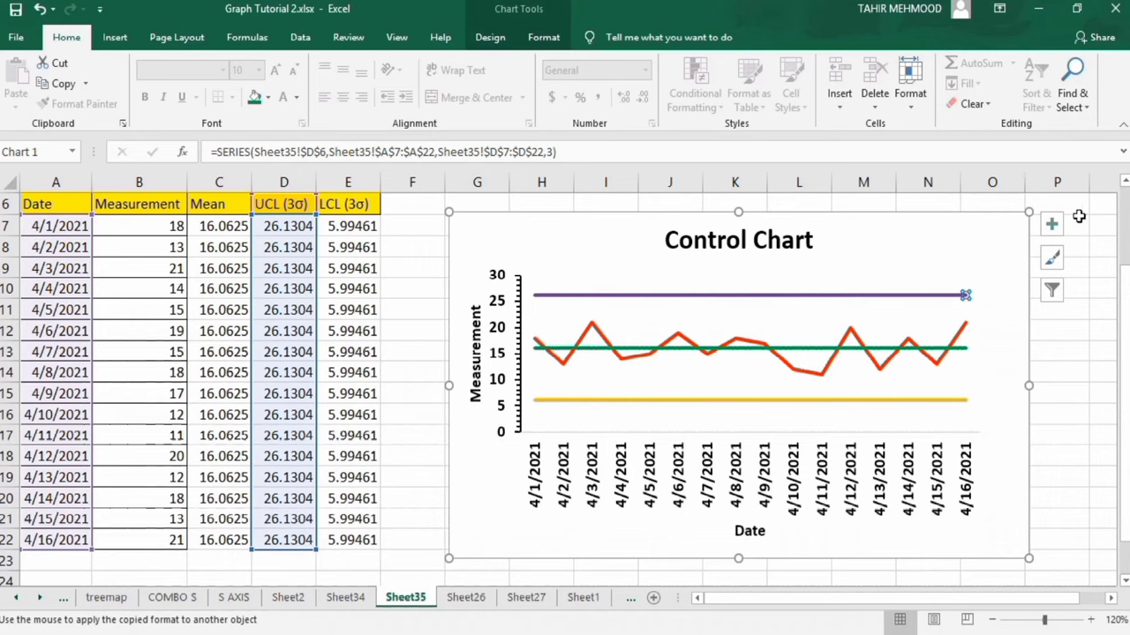
pyautogui.click(1053, 225)
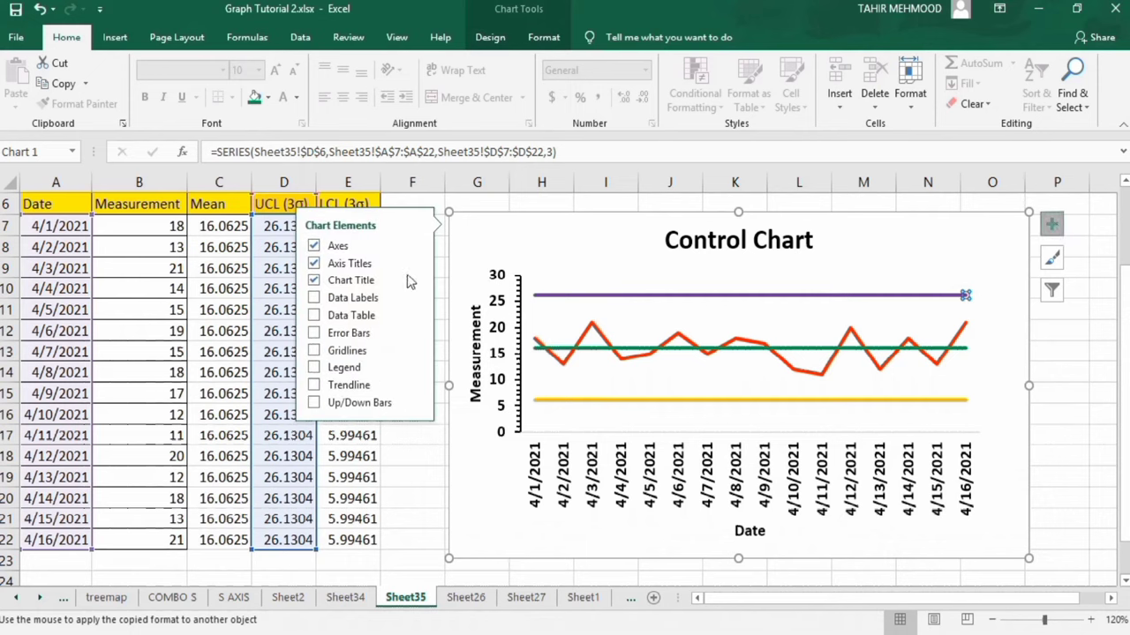
pyautogui.click(313, 300)
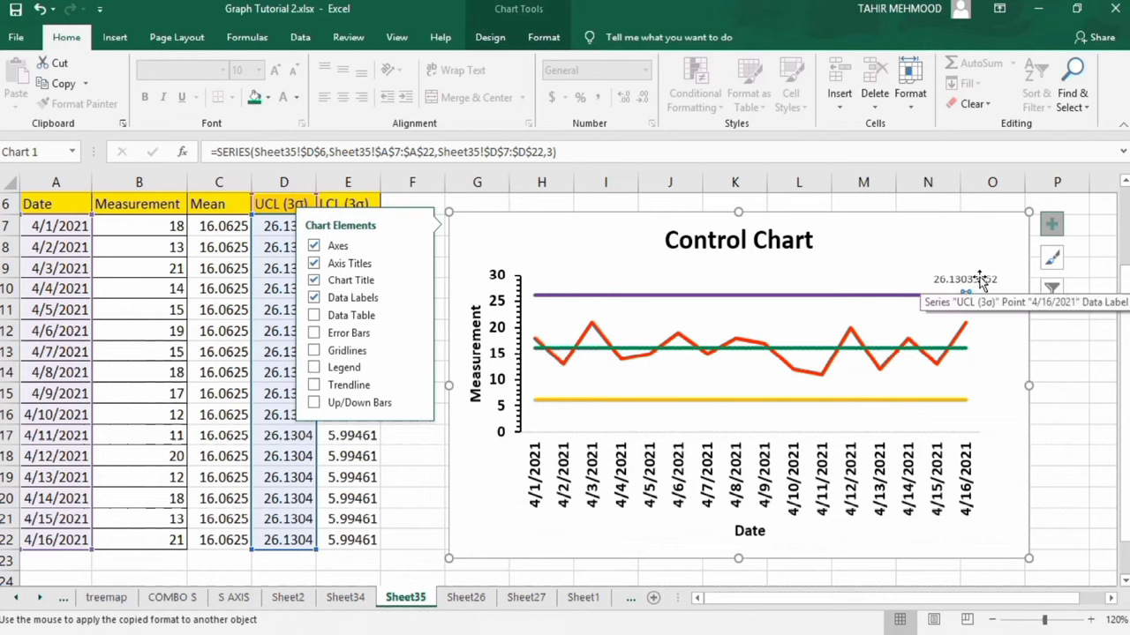
# Link the text of the upper limit line's data label to the UCL (3σ) header in cell D6
pyautogui.click(981, 281)
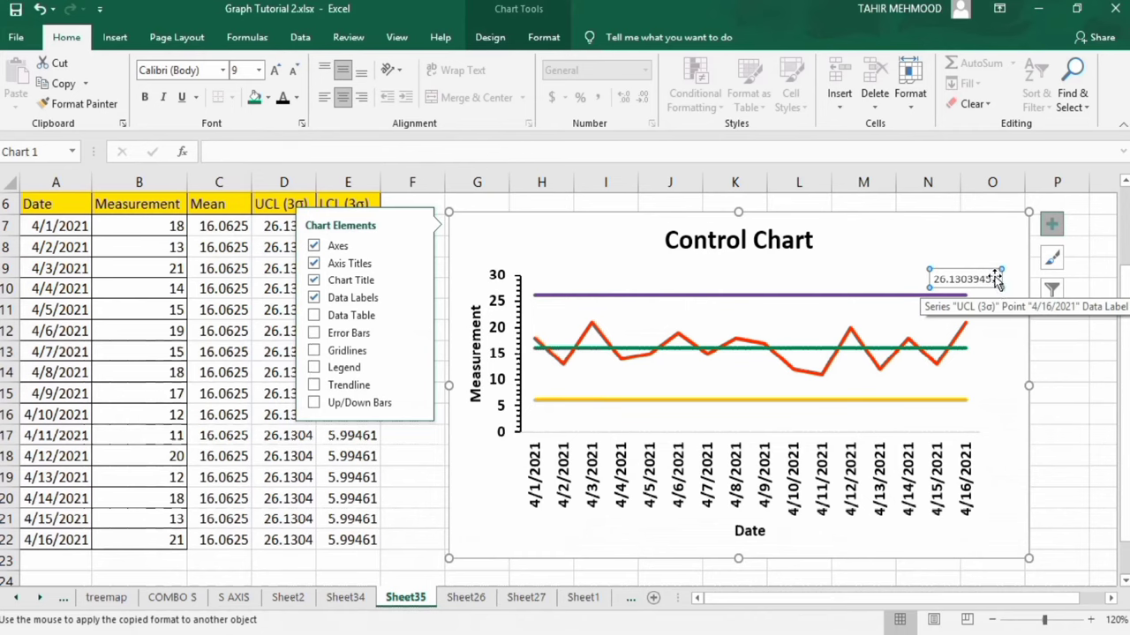
pyautogui.click(996, 279)
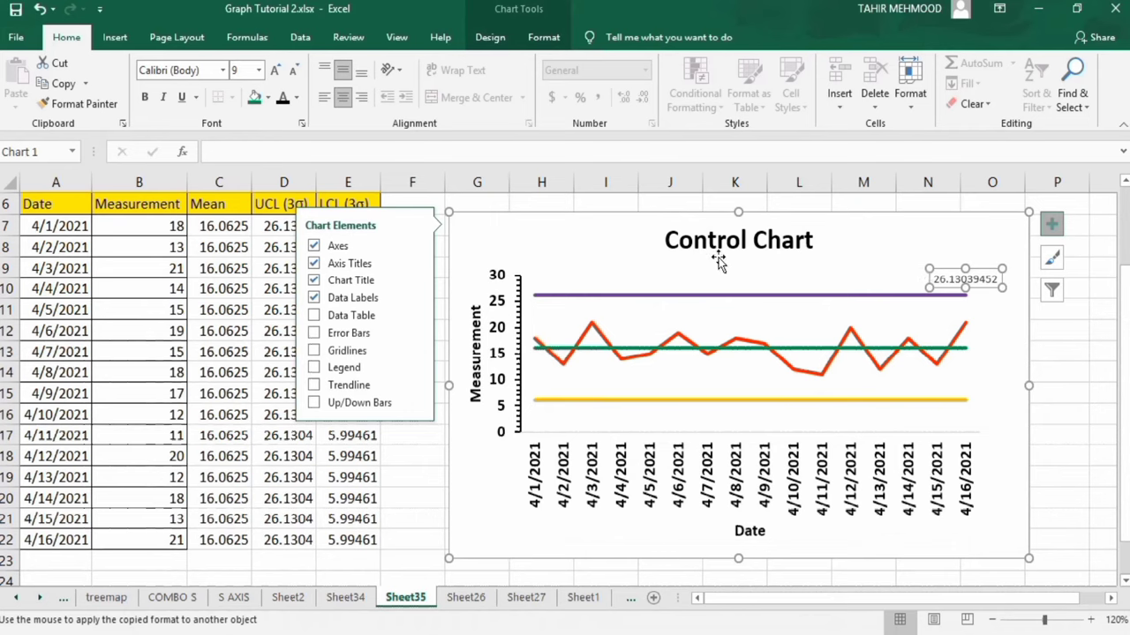
pyautogui.click(428, 457)
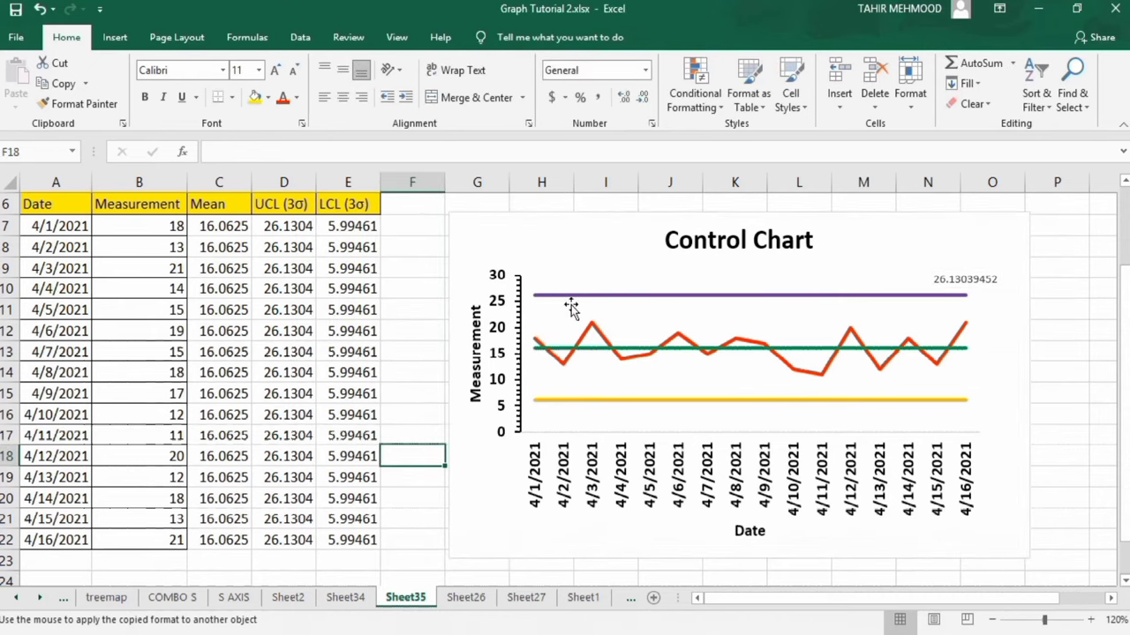
pyautogui.click(985, 276)
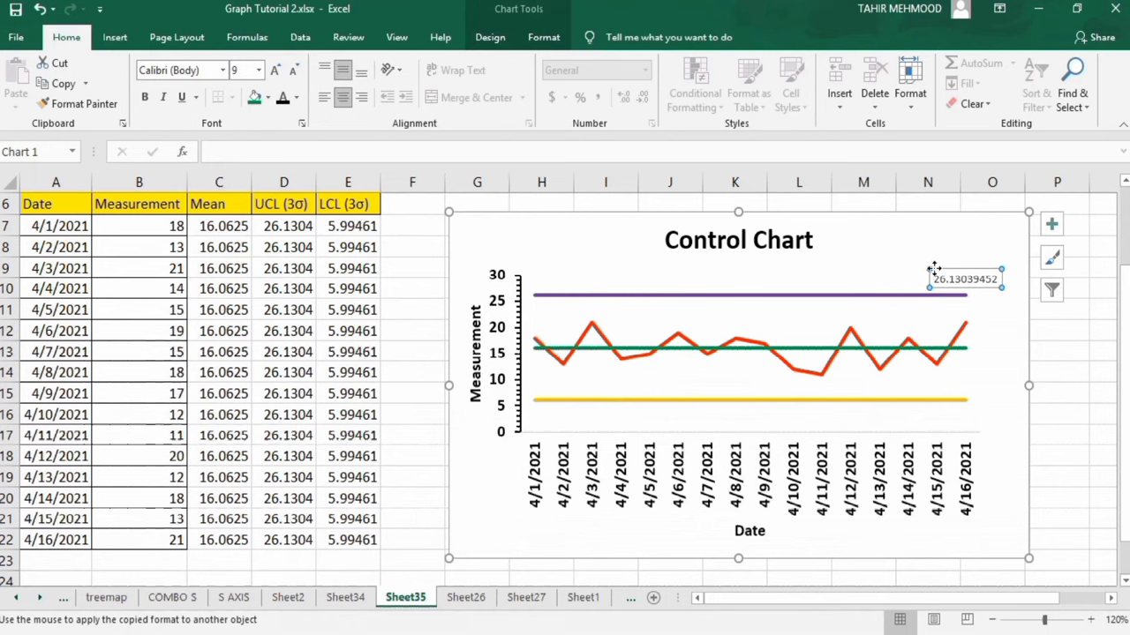
pyautogui.click(959, 278)
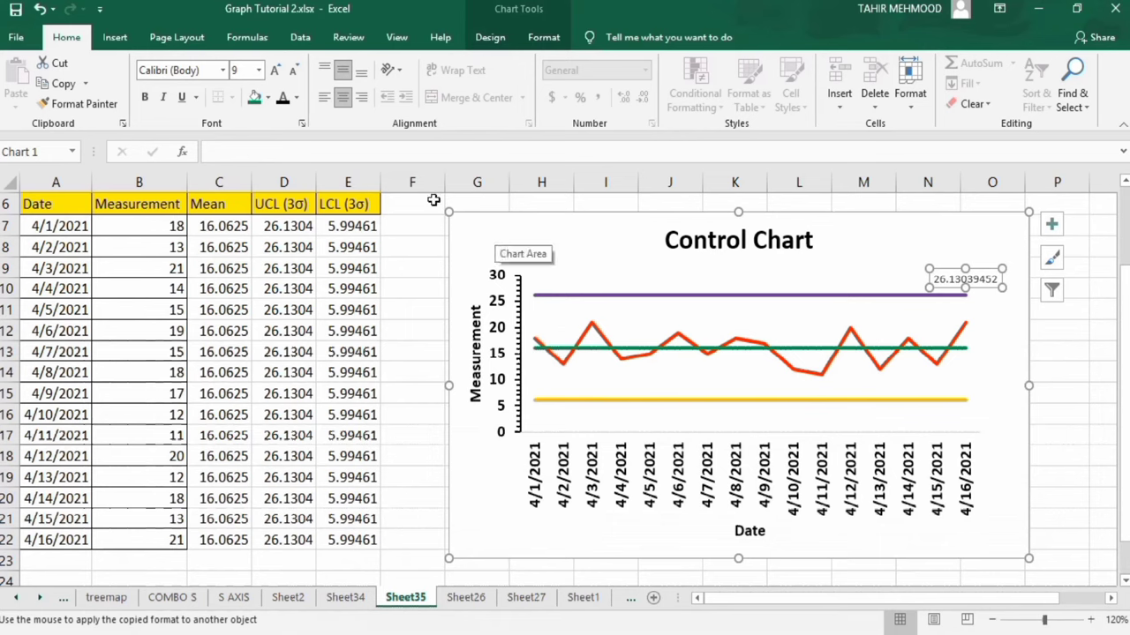
pyautogui.click(292, 151)
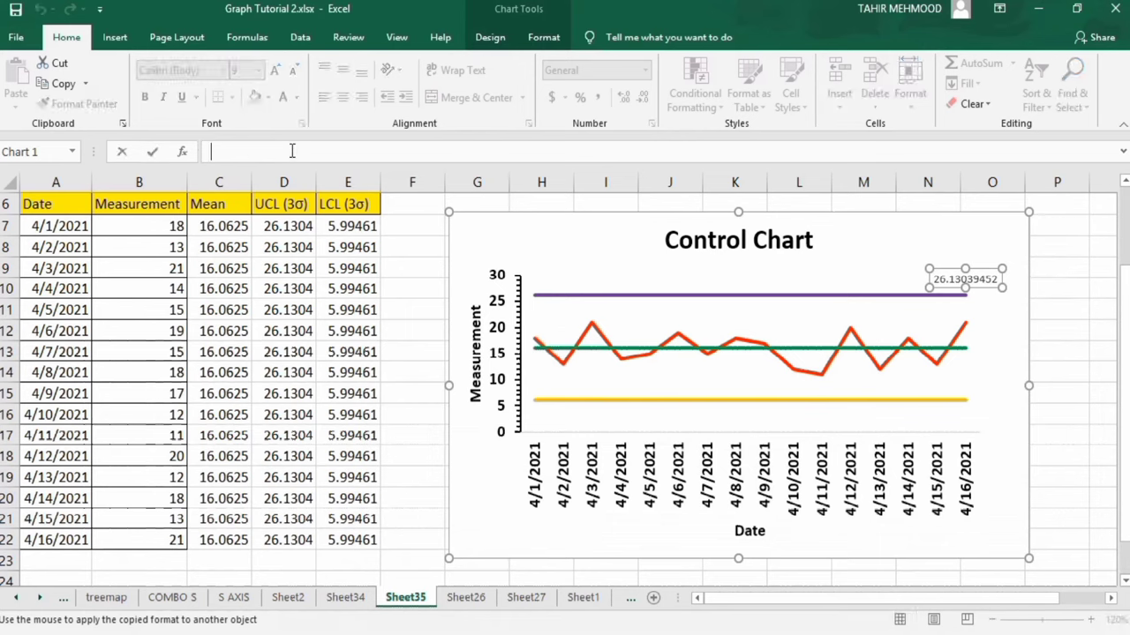
pyautogui.write('=')
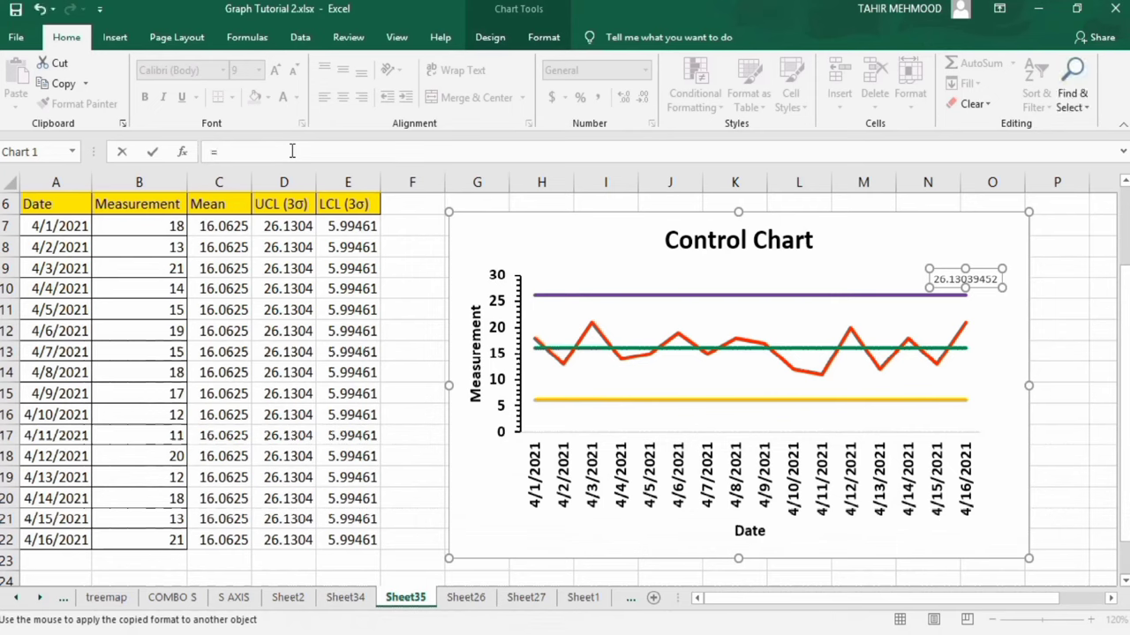
pyautogui.click(286, 205)
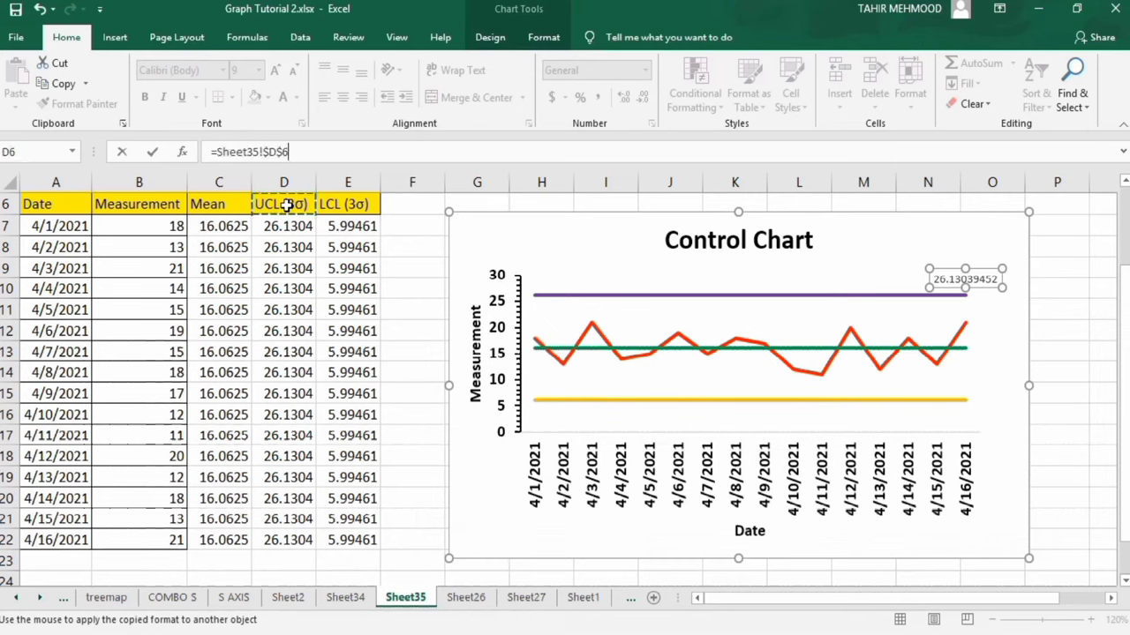
pyautogui.press('Return')
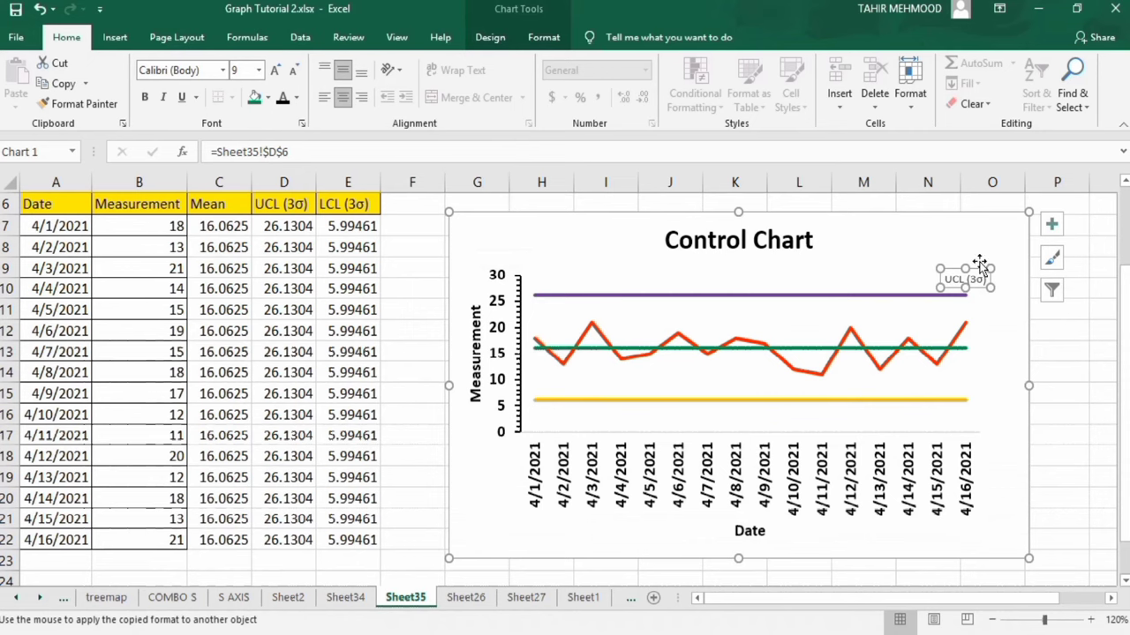
# Place the UCL (3σ) label beside the end of its line and set it to 12 pt with black text
pyautogui.moveTo(973, 268); pyautogui.dragTo(1002, 282)
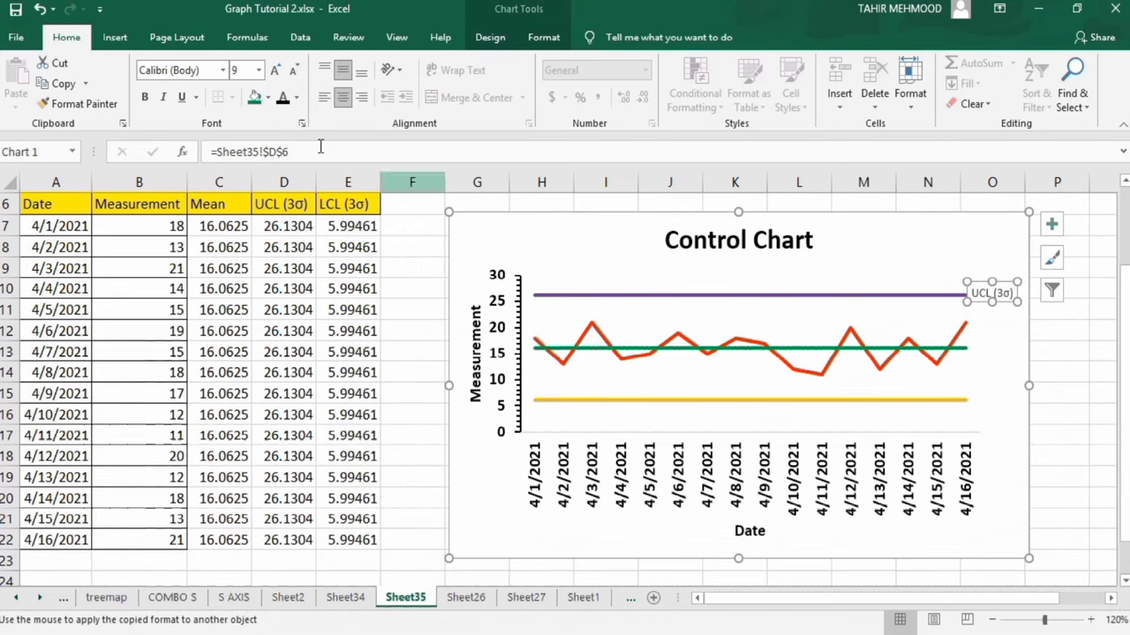
pyautogui.click(259, 71)
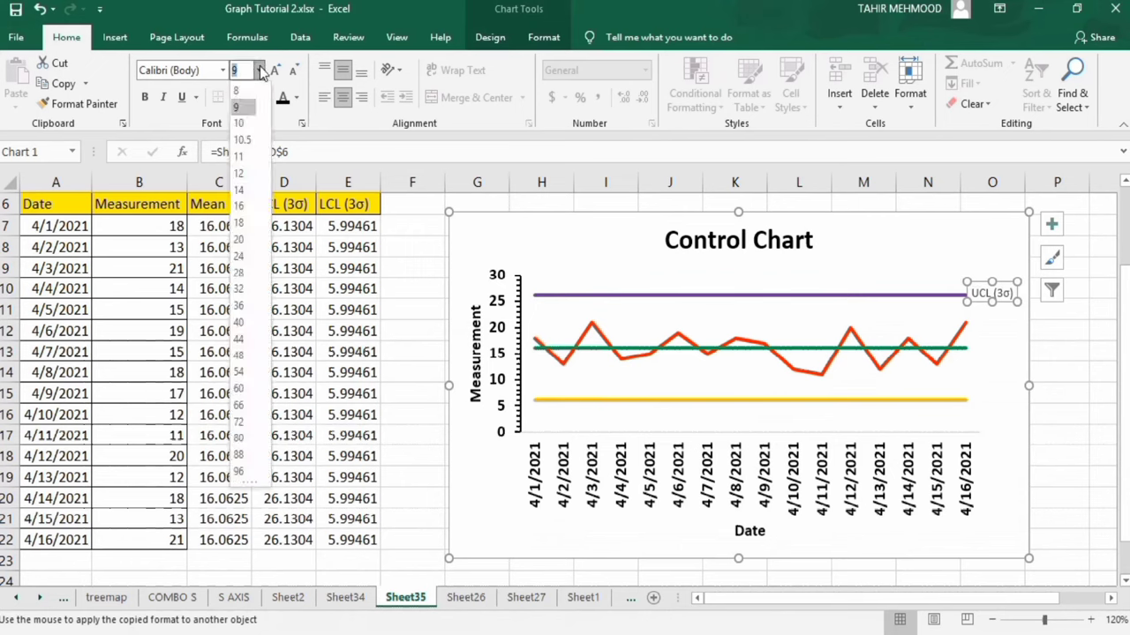
pyautogui.click(247, 174)
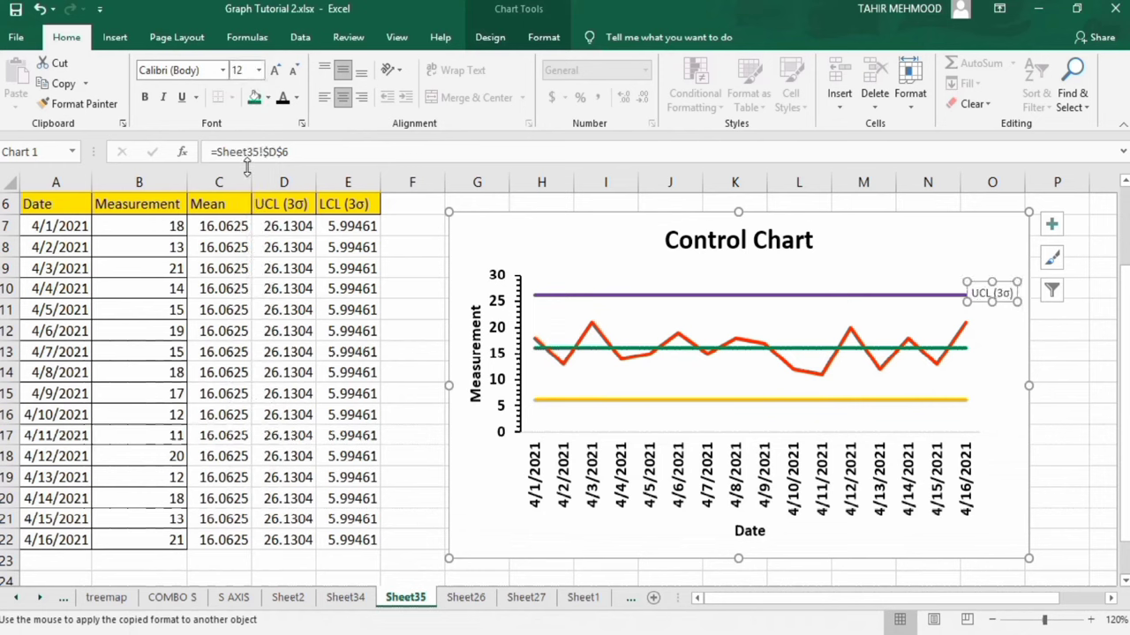
pyautogui.click(284, 99)
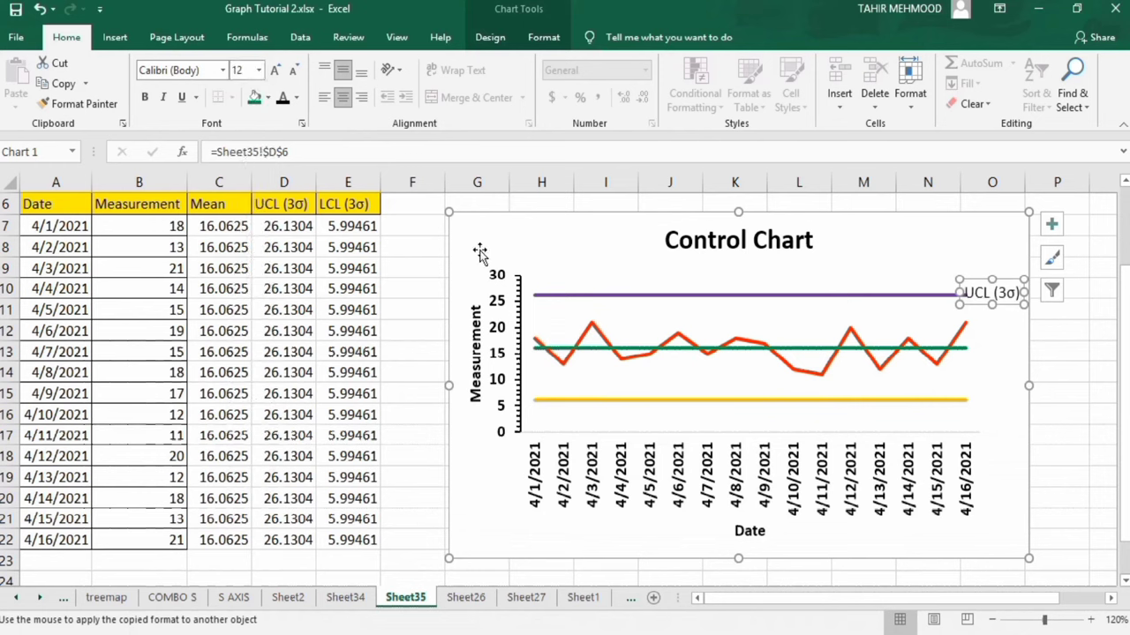
# Add a data label to only the last point (4/16/2021) of the Mean line
pyautogui.click(966, 352)
pyautogui.click(967, 349)
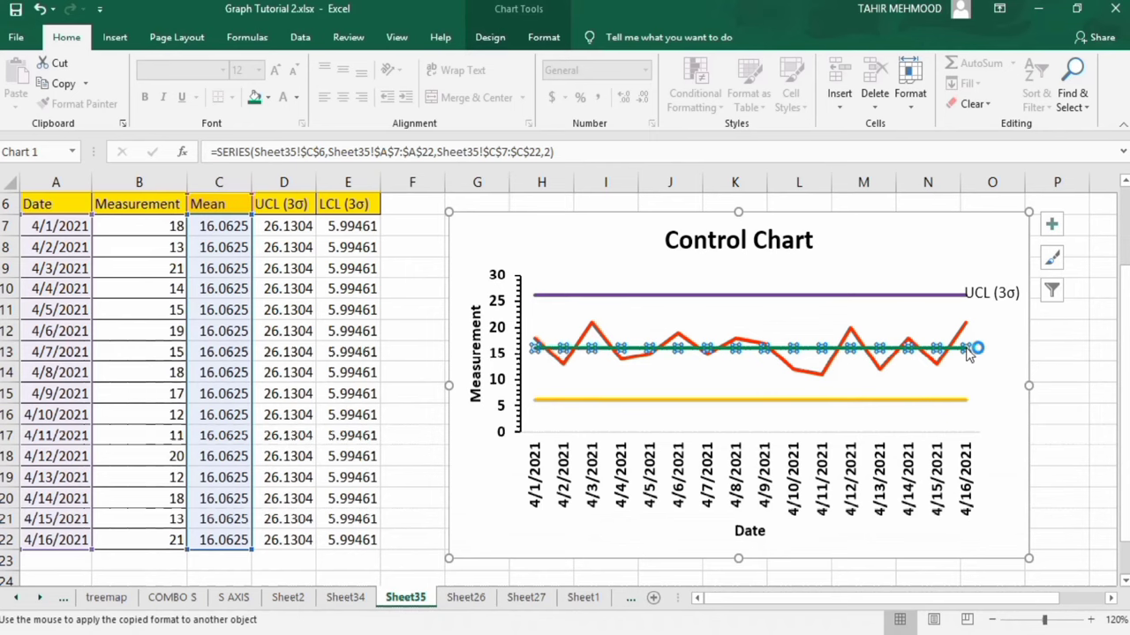
pyautogui.click(969, 350)
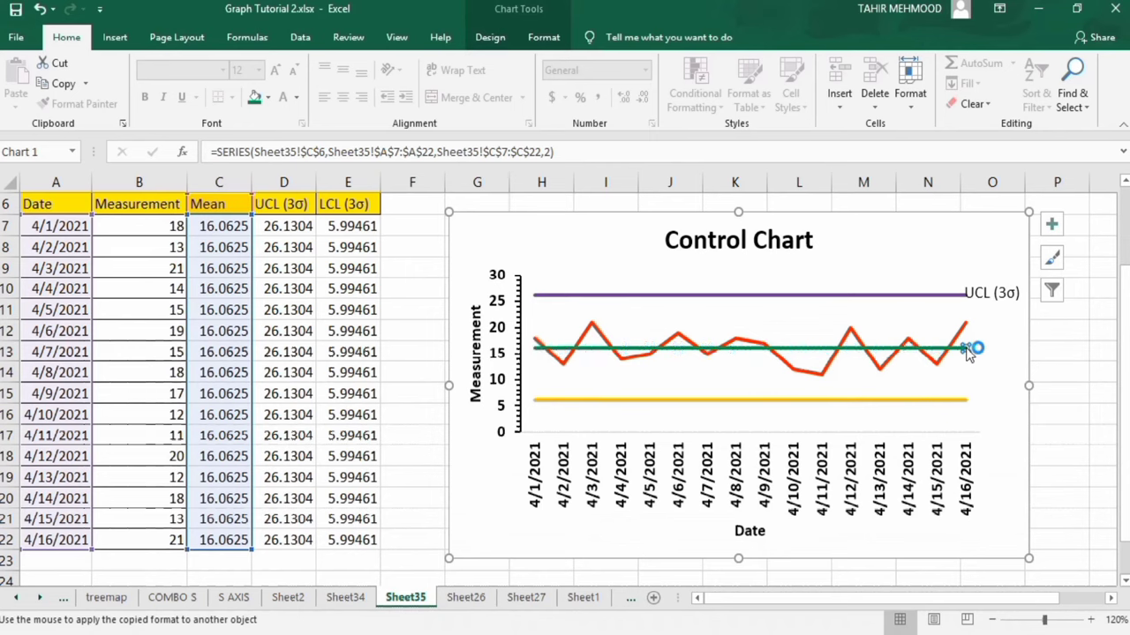
pyautogui.click(1053, 224)
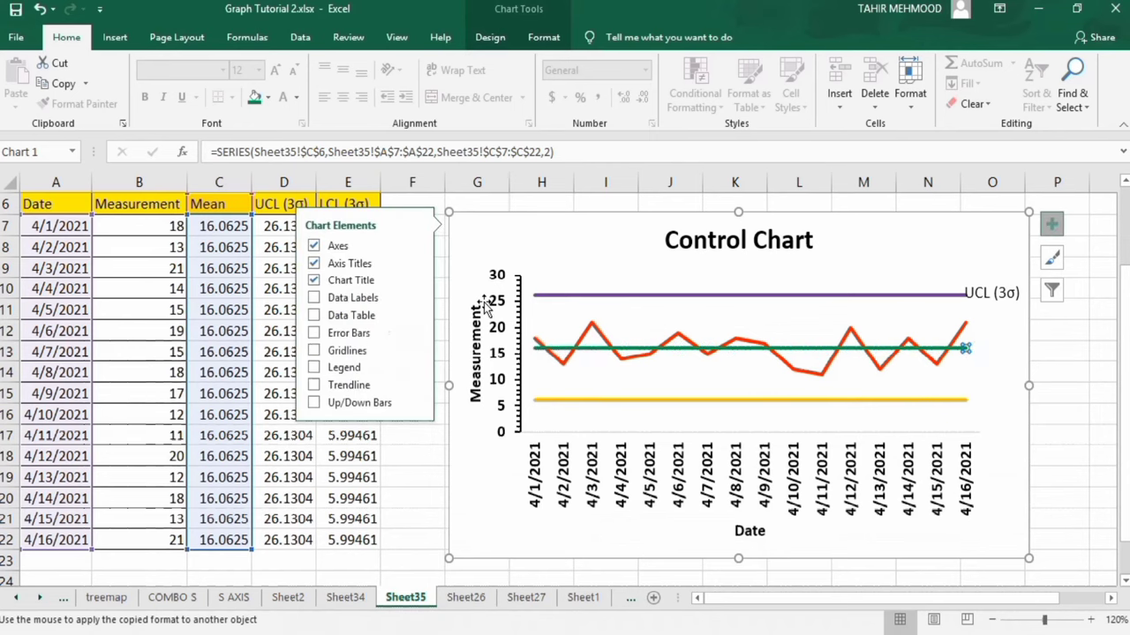
pyautogui.click(315, 299)
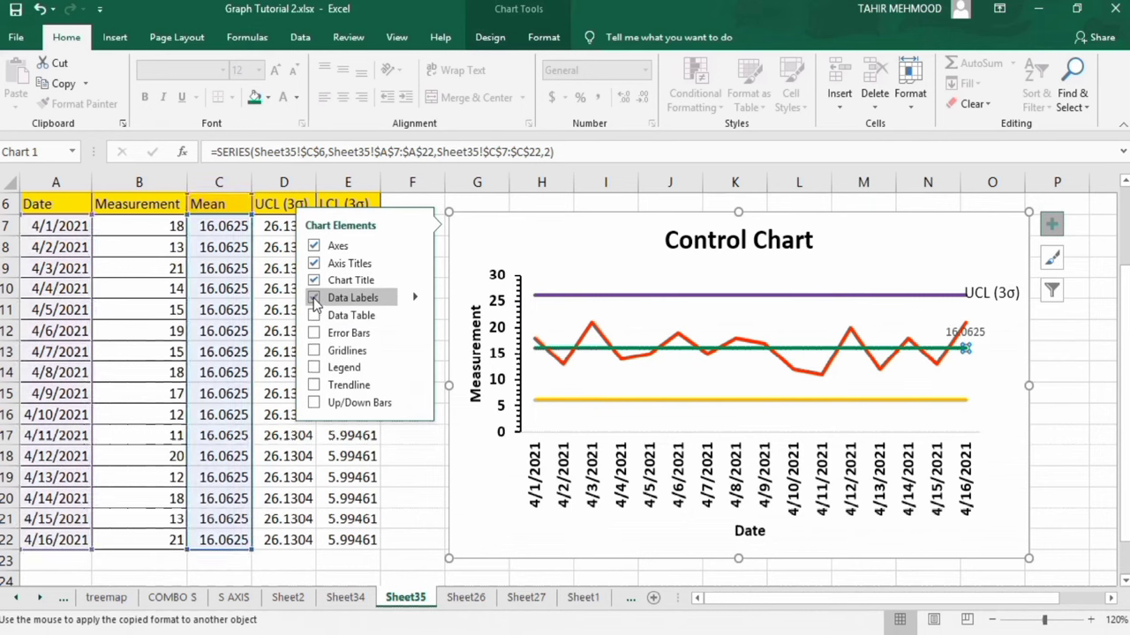
# Link the text of the mean line's data label to the Mean header in cell C6
pyautogui.click(975, 332)
pyautogui.click(978, 330)
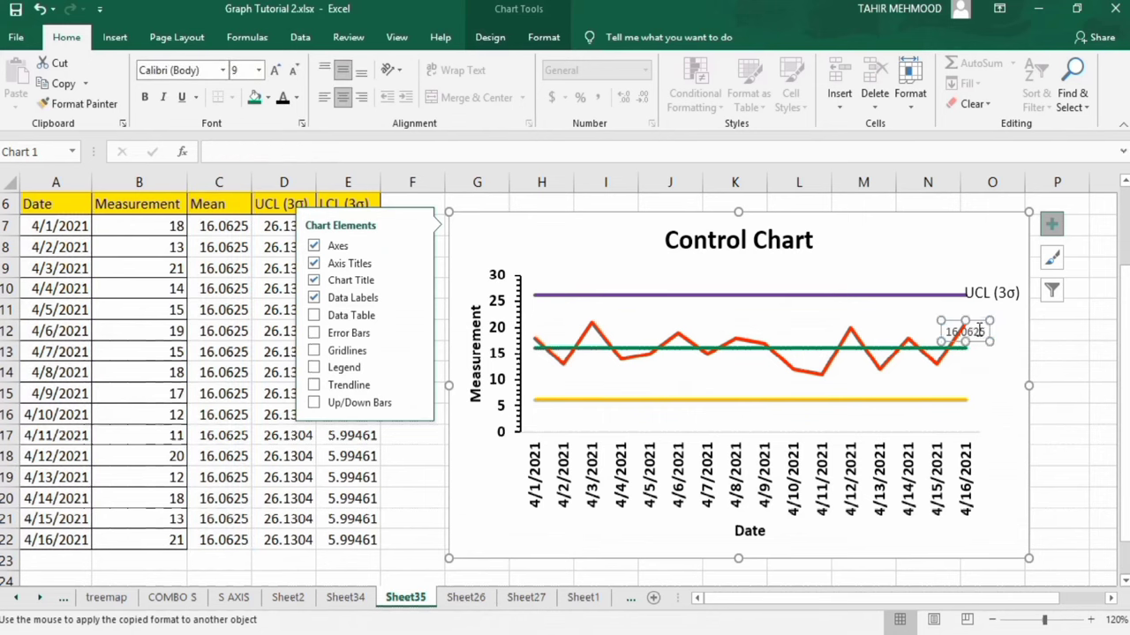
pyautogui.click(237, 149)
pyautogui.click(237, 148)
pyautogui.write('=')
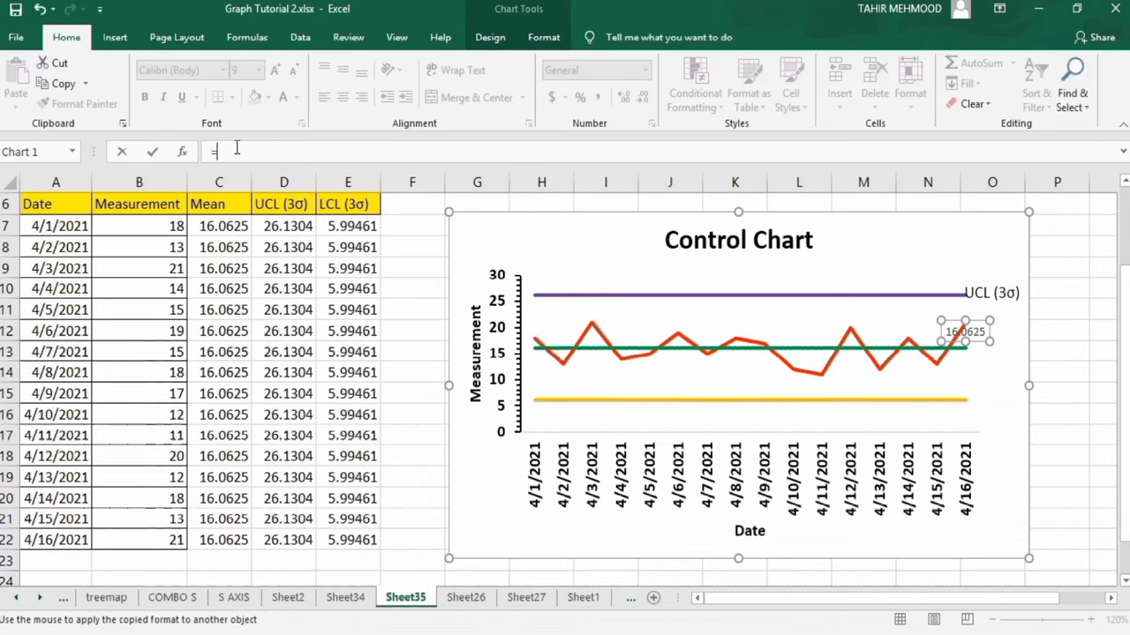
pyautogui.click(218, 206)
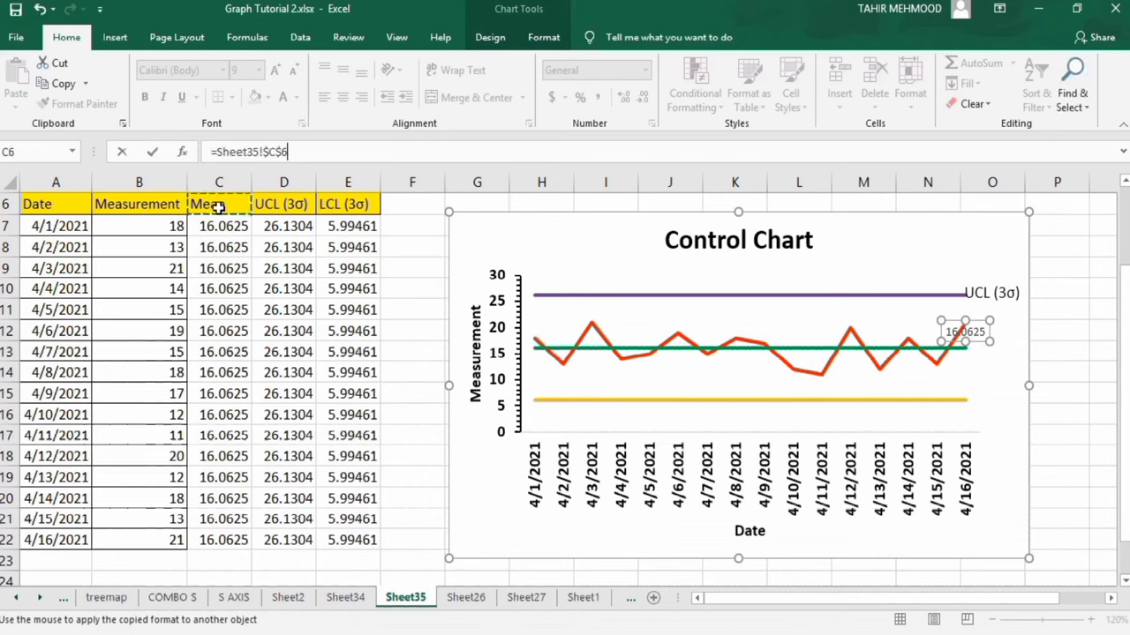
pyautogui.press('Return')
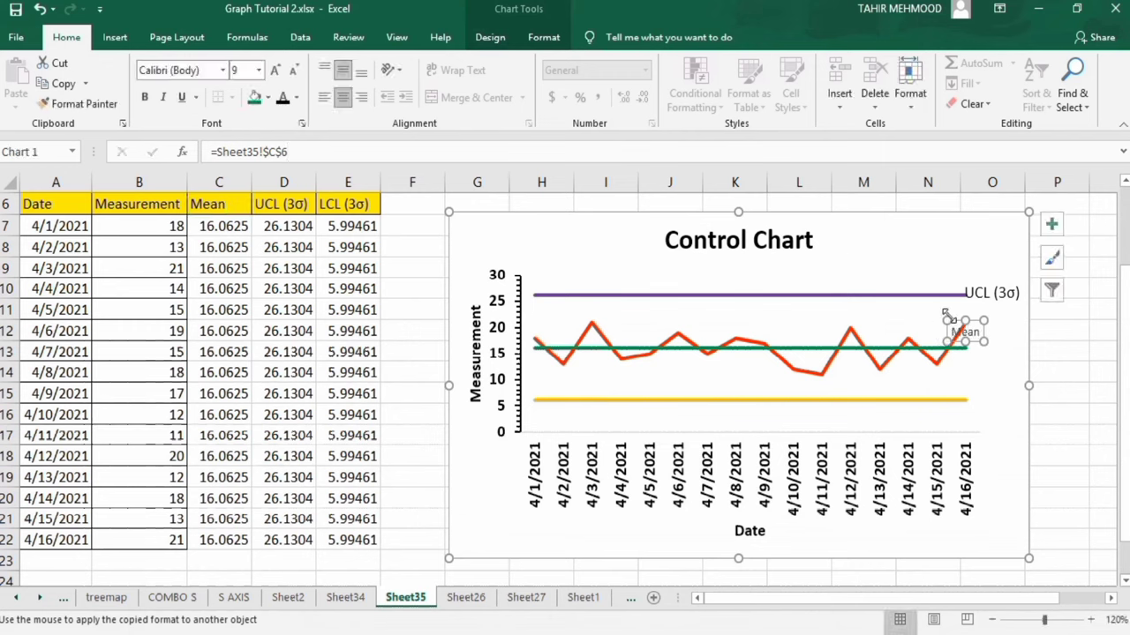
# Place the Mean label beside the end of its line and set its font size to 12 pt
pyautogui.moveTo(951, 320); pyautogui.dragTo(988, 337)
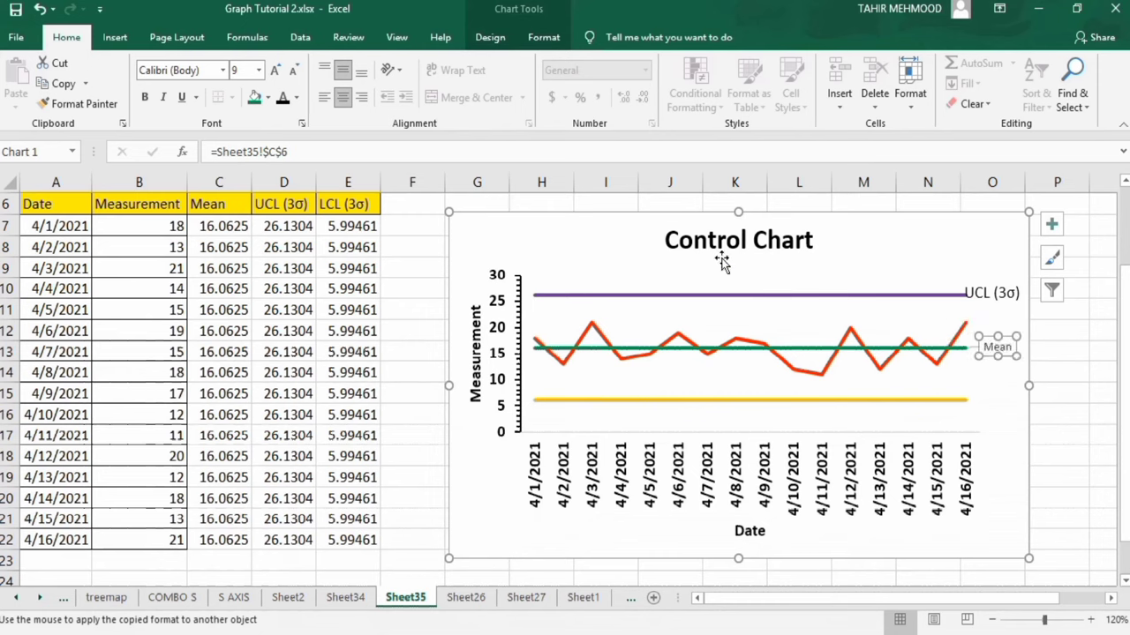
pyautogui.click(259, 70)
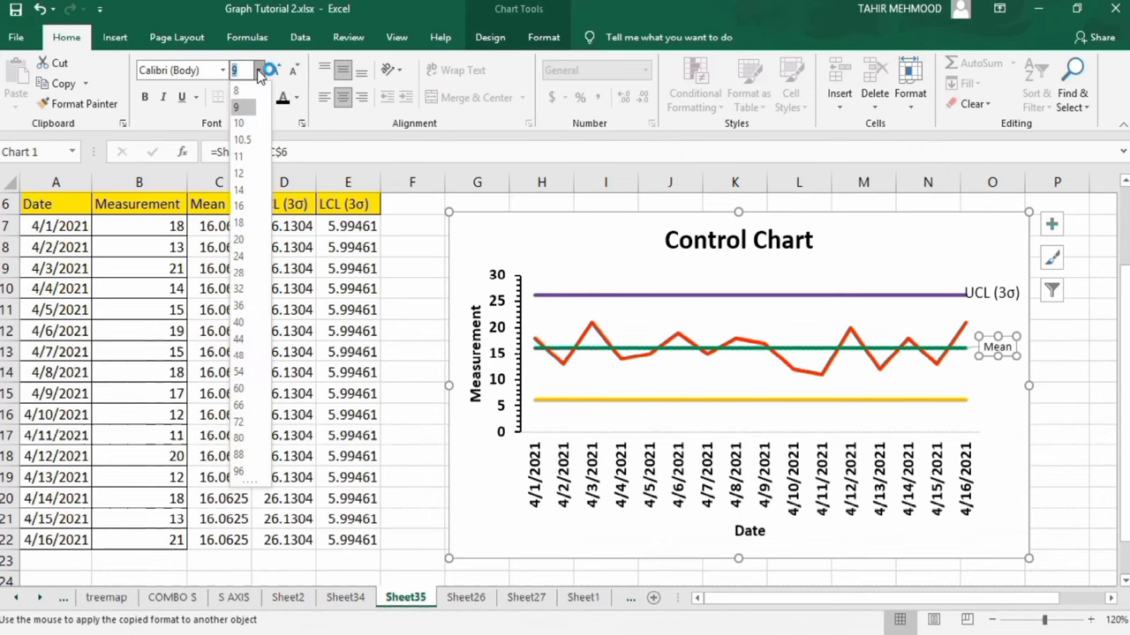
pyautogui.click(251, 173)
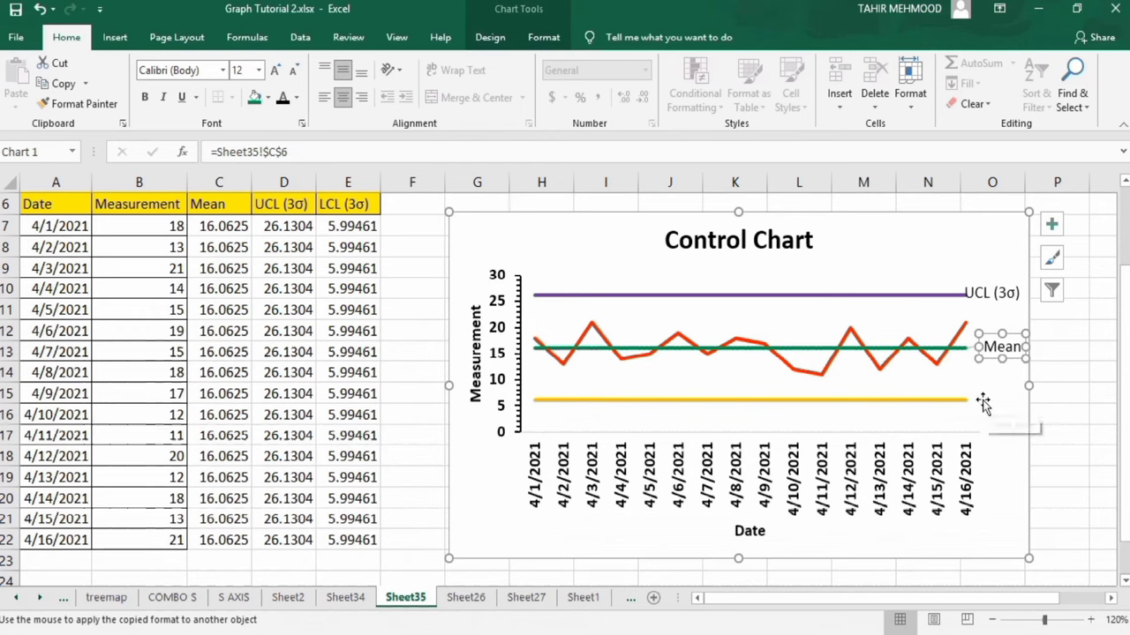
# Reduce the Measurement series line width to 2 pt
pyautogui.click(672, 344)
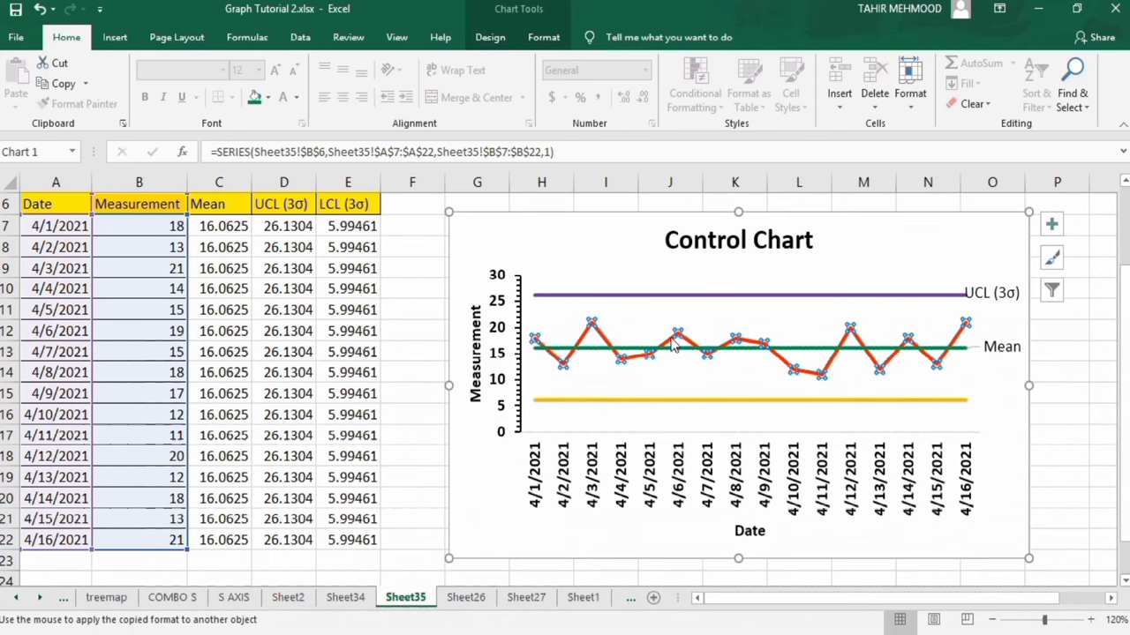
pyautogui.rightClick(673, 344)
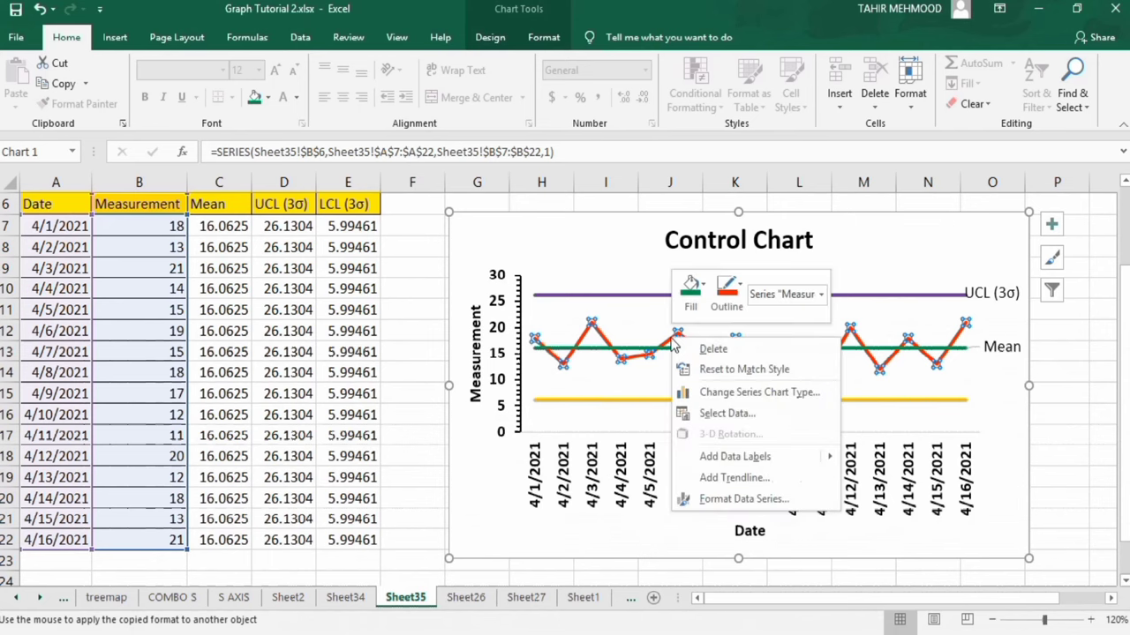
pyautogui.click(744, 498)
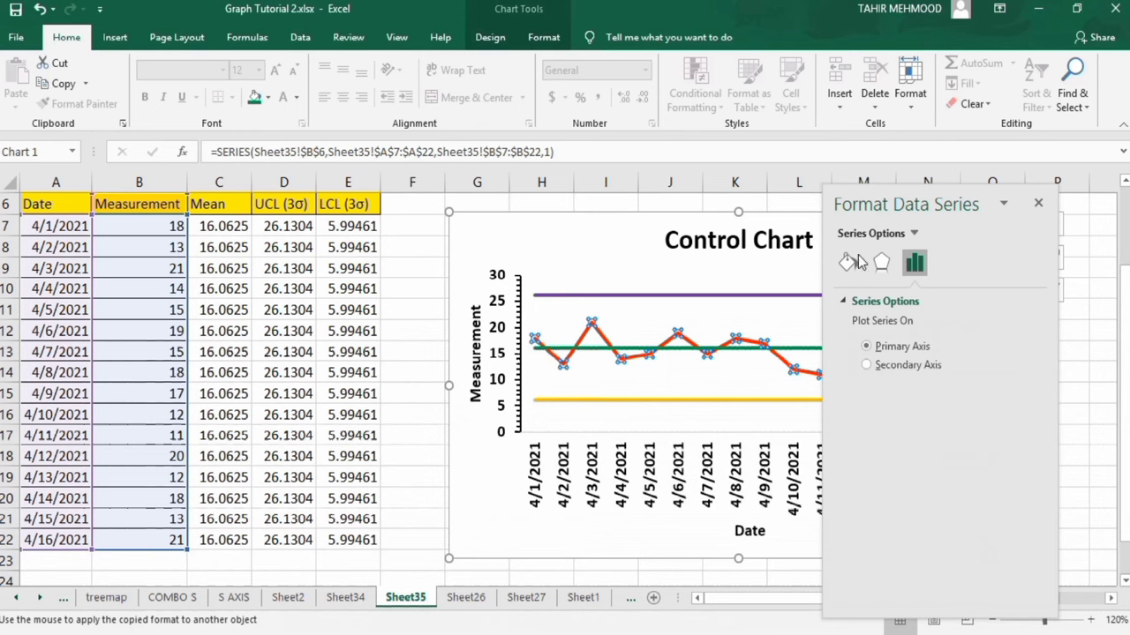
pyautogui.click(848, 262)
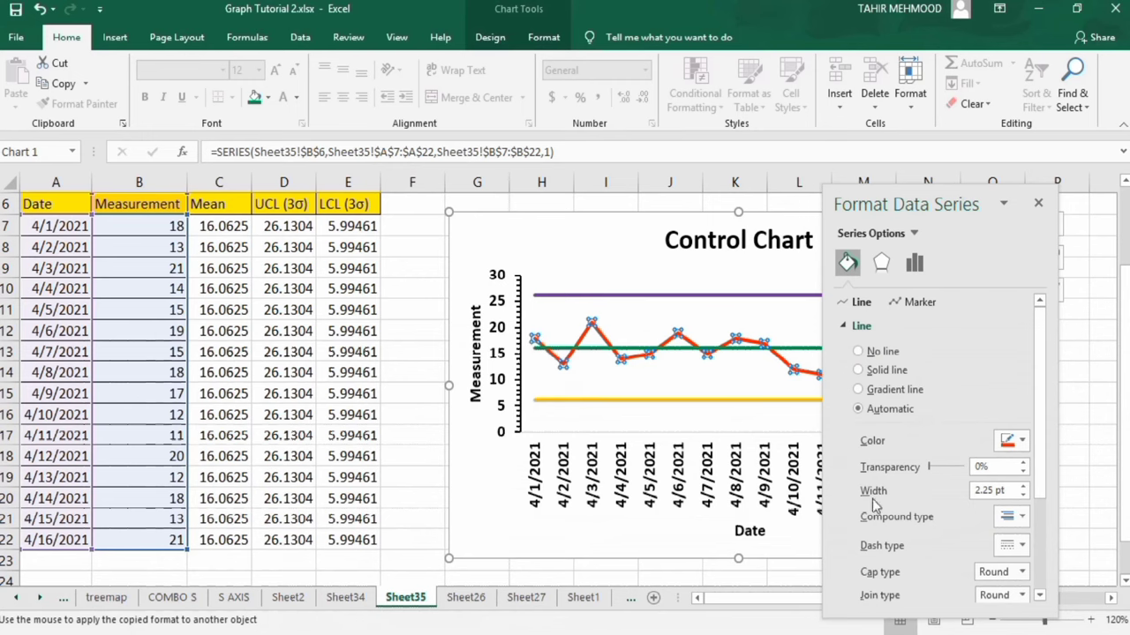
pyautogui.click(1024, 497)
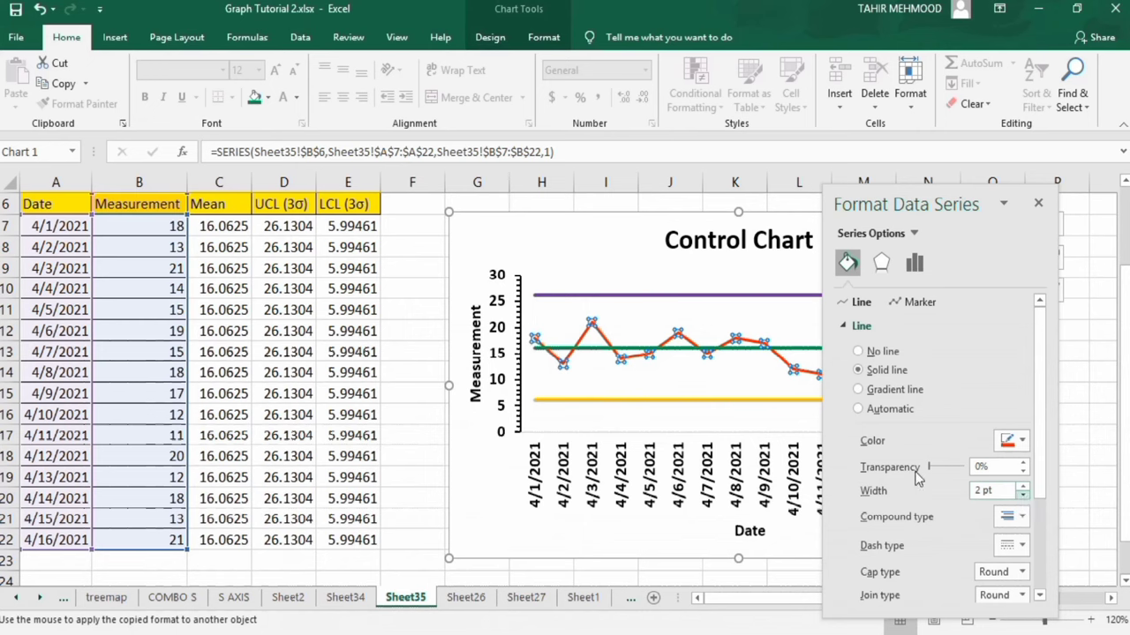
pyautogui.moveTo(720, 356)
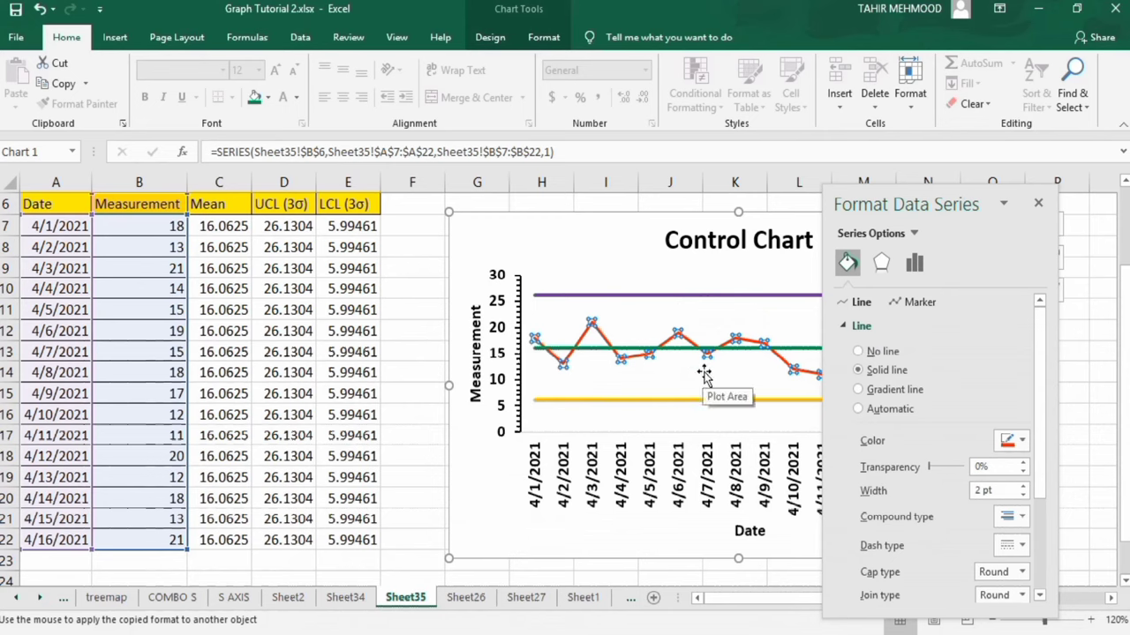
pyautogui.click(1039, 206)
pyautogui.click(1077, 384)
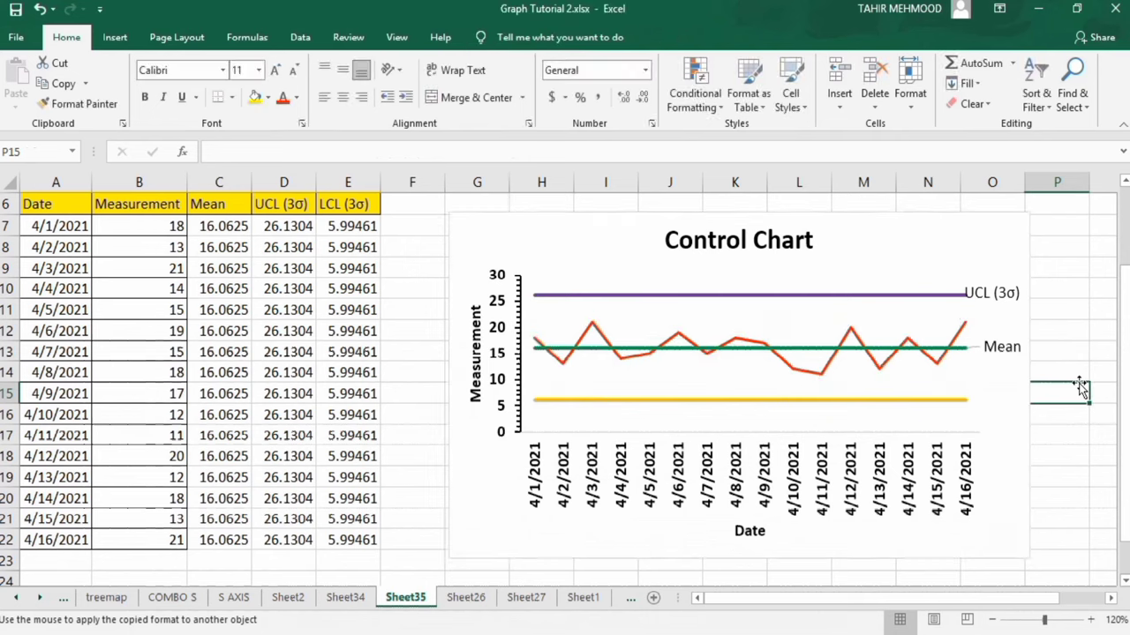
# Give the Measurement series built-in X-shaped markers at its data points
pyautogui.click(851, 331)
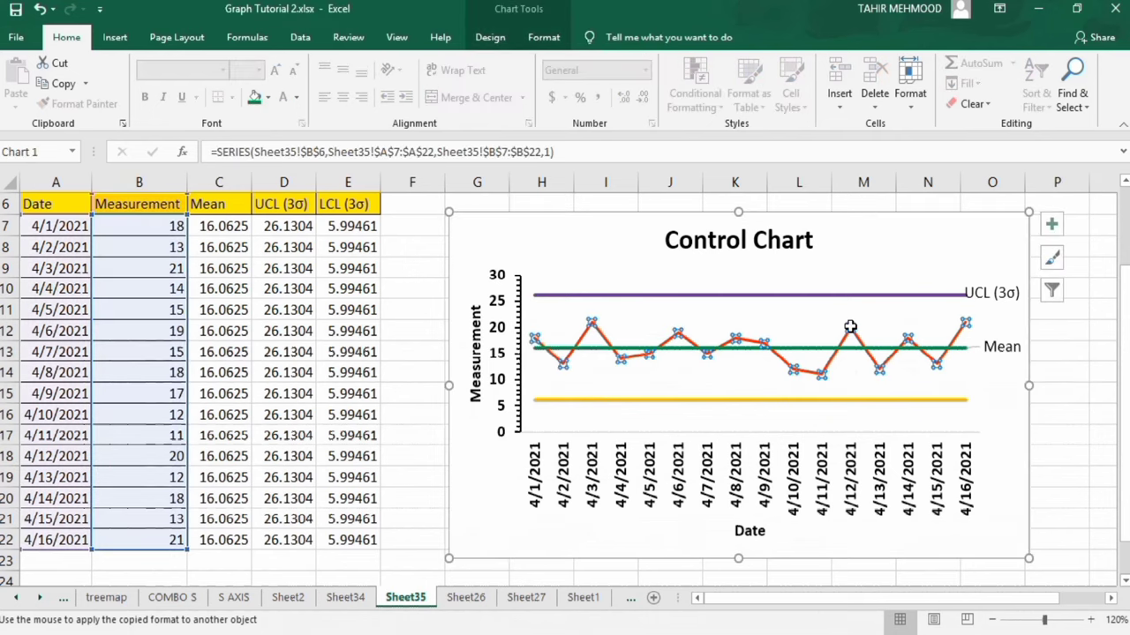
pyautogui.rightClick(850, 327)
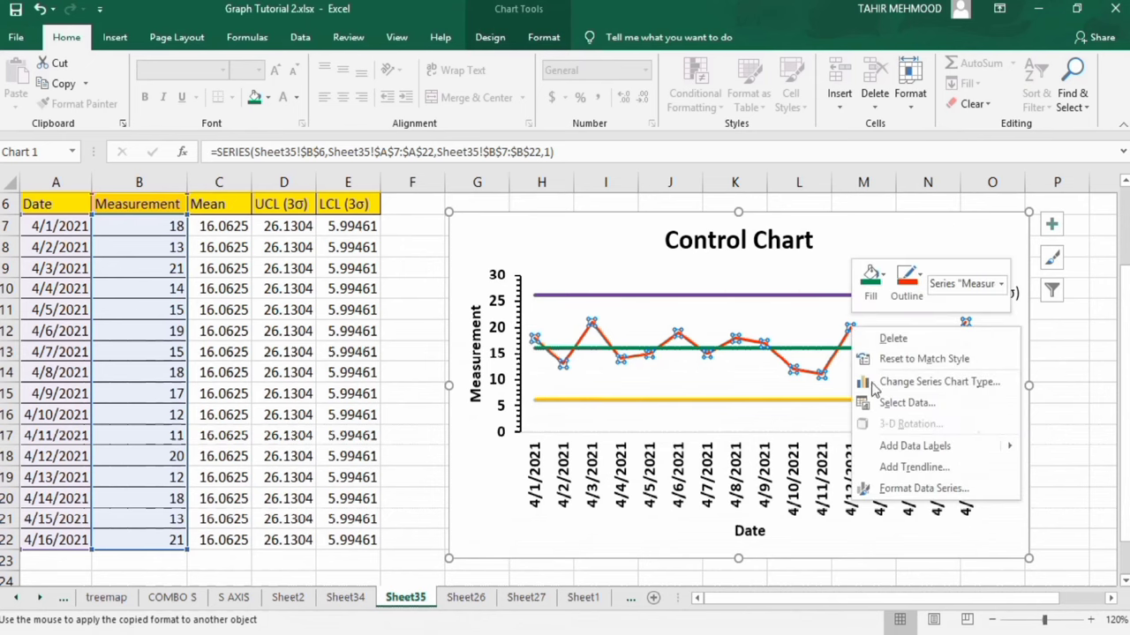
pyautogui.click(919, 488)
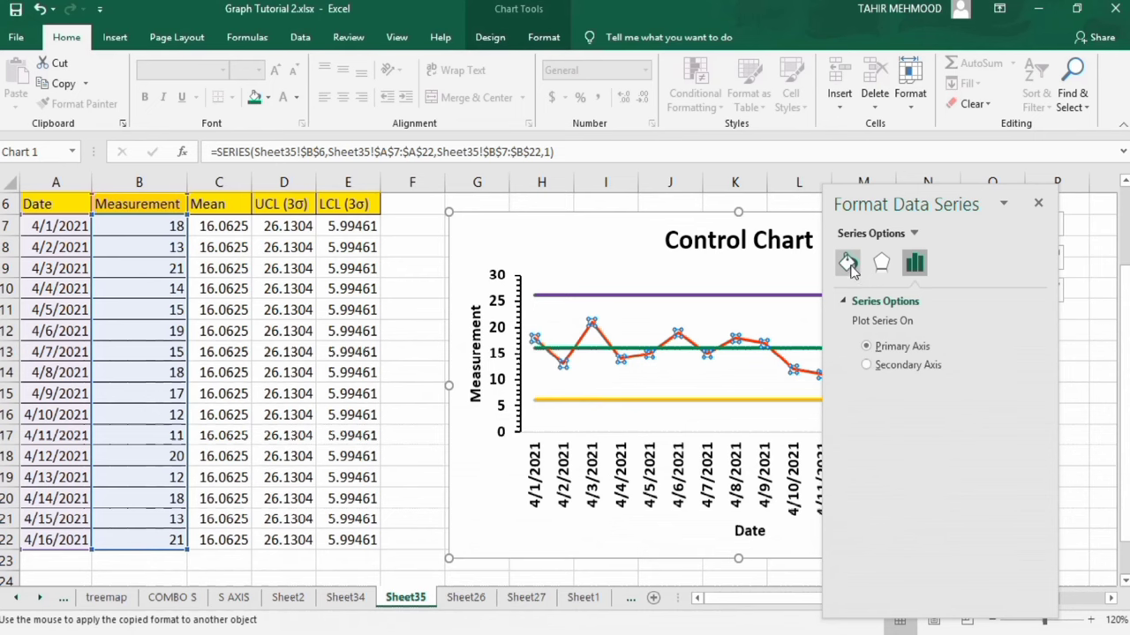
pyautogui.click(847, 263)
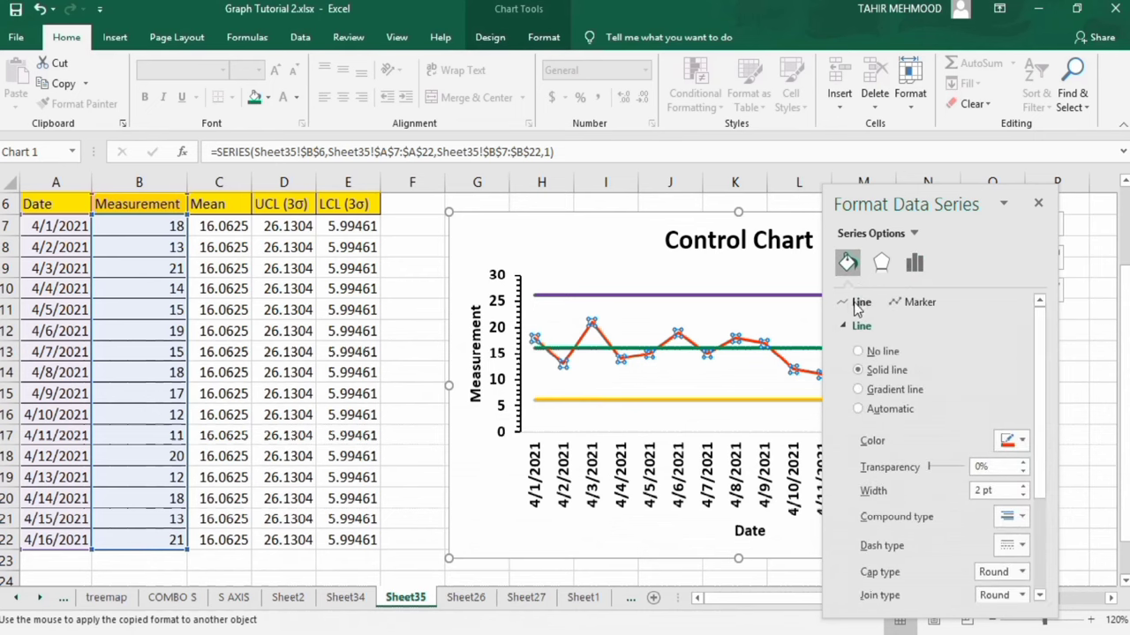
pyautogui.click(919, 303)
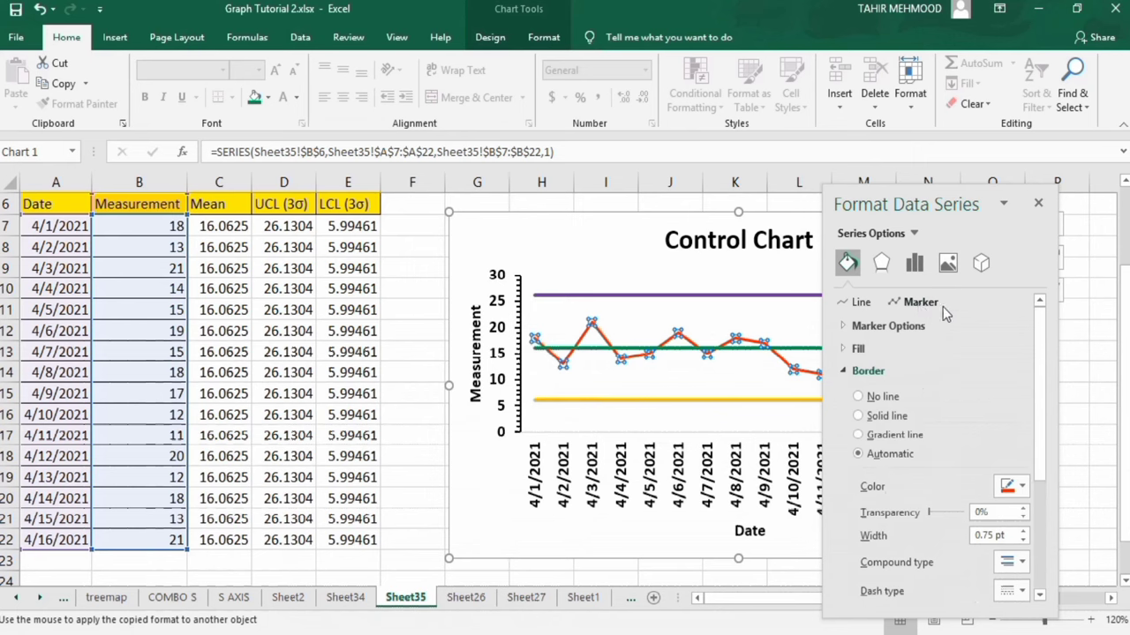
pyautogui.click(889, 325)
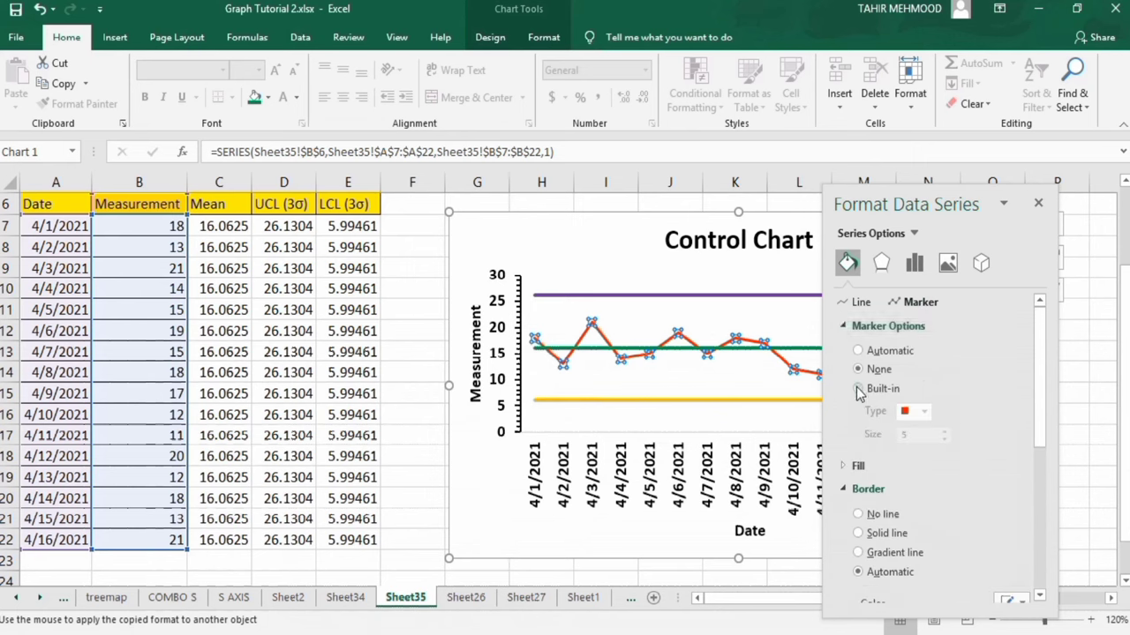
pyautogui.click(858, 389)
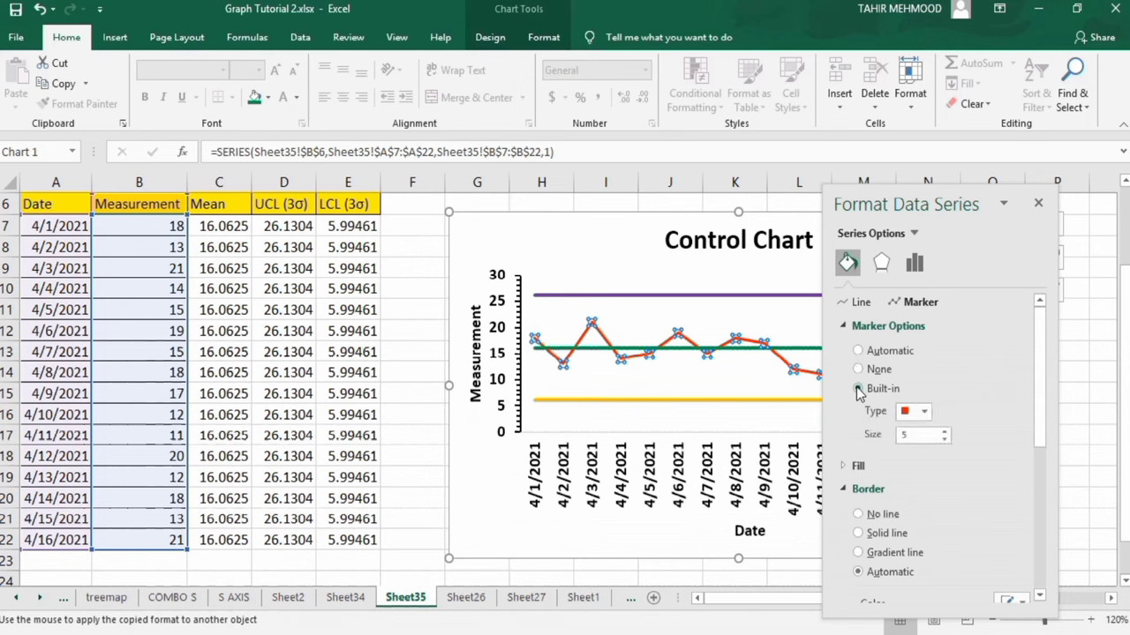
pyautogui.click(924, 412)
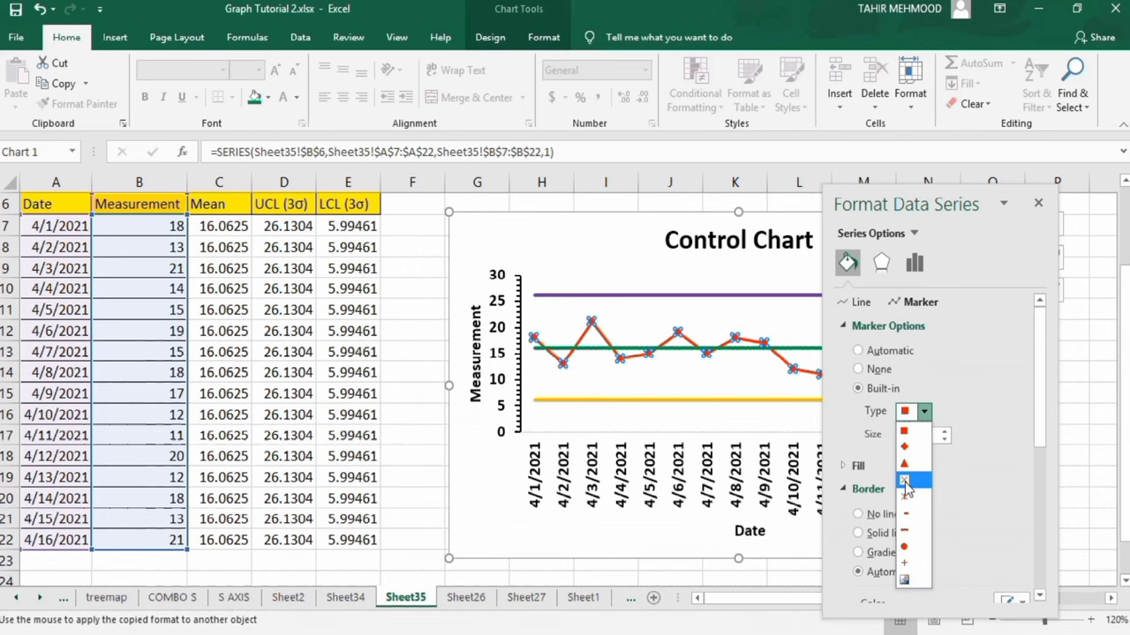
pyautogui.click(906, 487)
# Set the size of the Measurement series markers to 7 and finish formatting the series
pyautogui.click(944, 431)
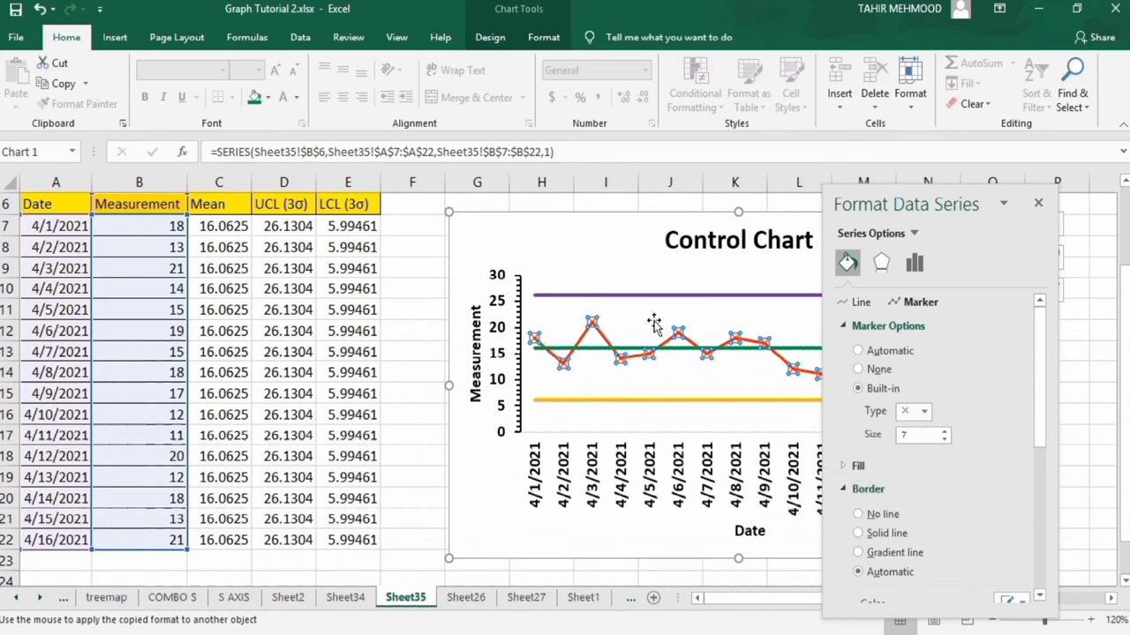
pyautogui.moveTo(600, 331)
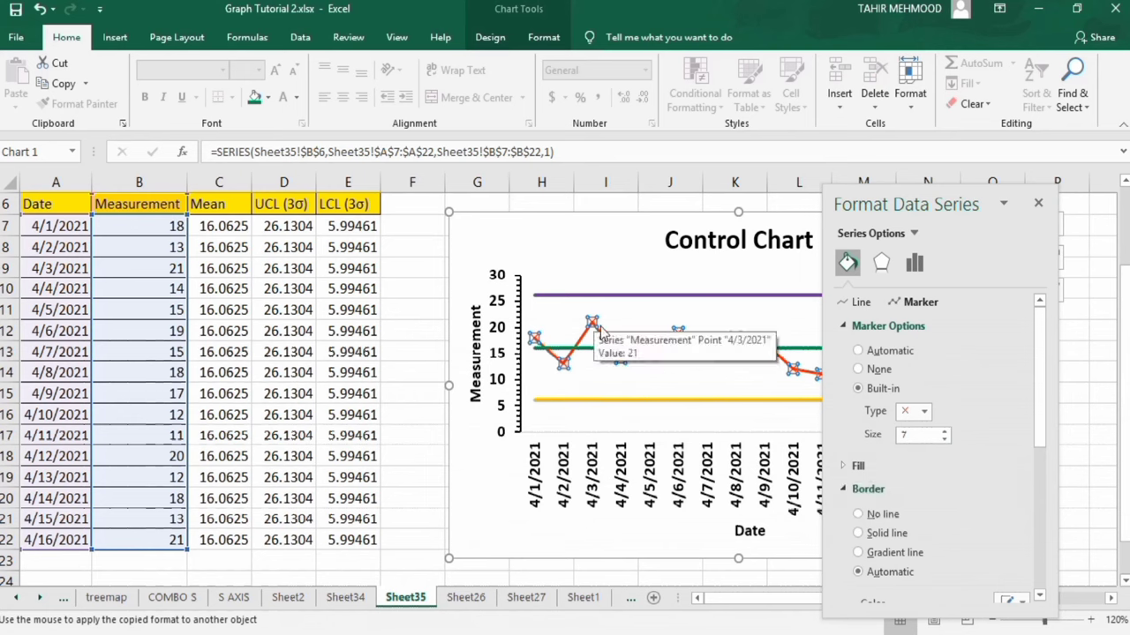
pyautogui.click(861, 468)
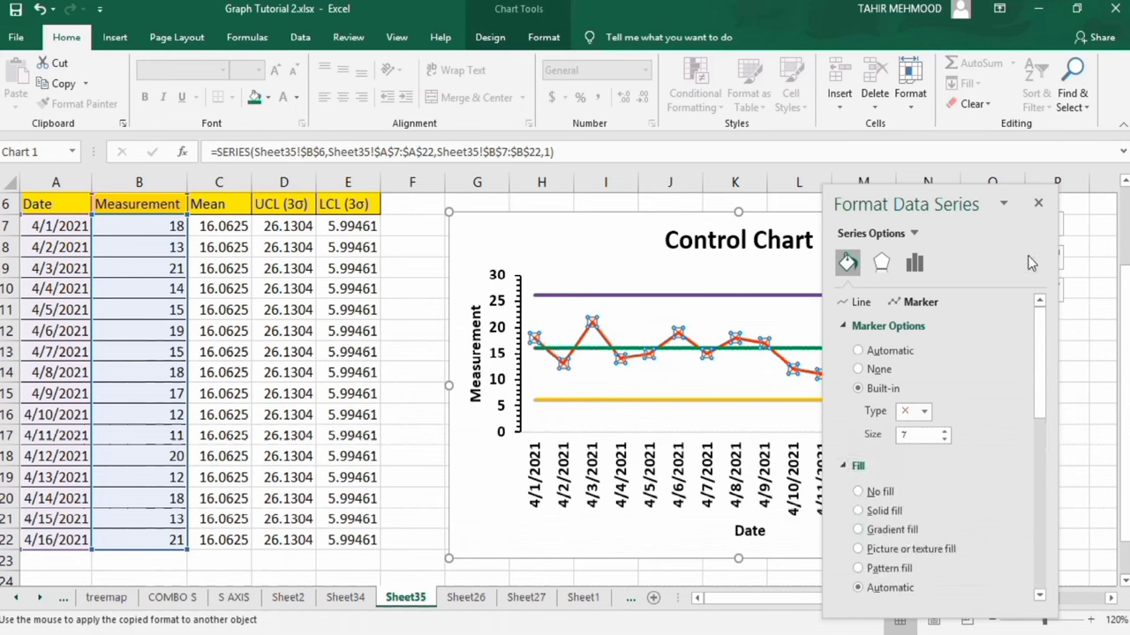
pyautogui.click(1042, 205)
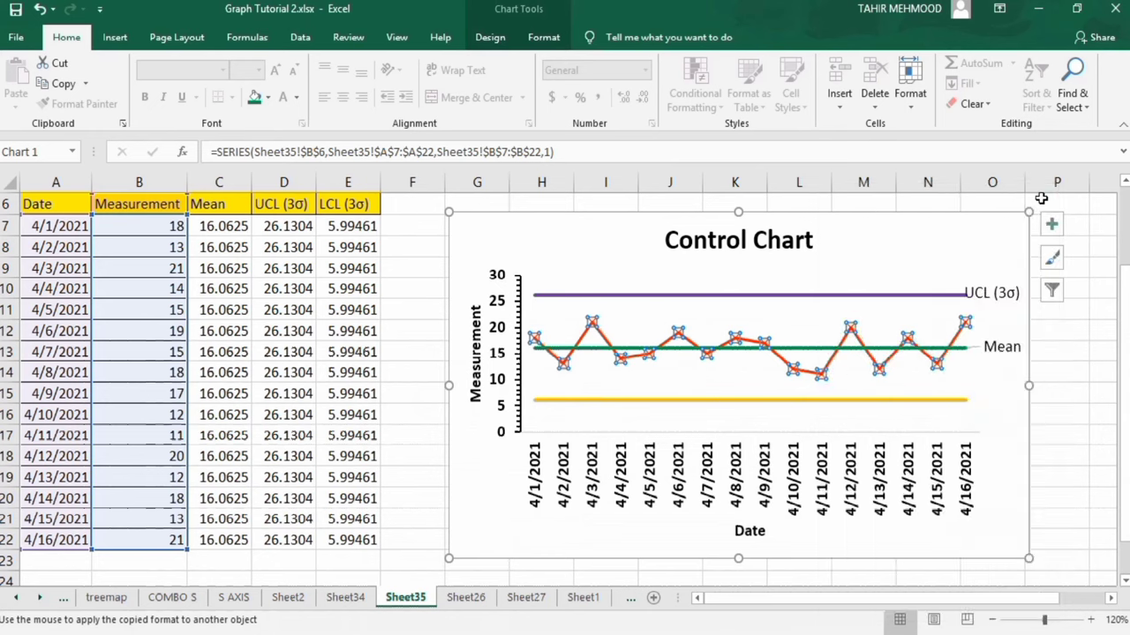
pyautogui.click(1073, 399)
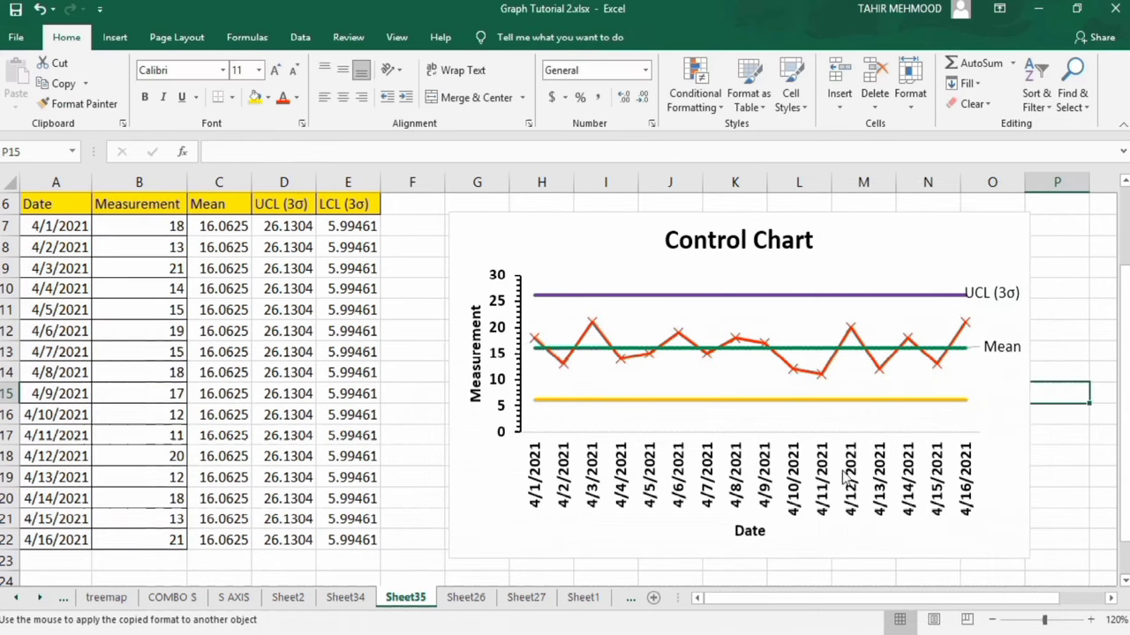
# Change the chart's horizontal date axis to the Text axis type
pyautogui.click(770, 474)
pyautogui.rightClick(769, 474)
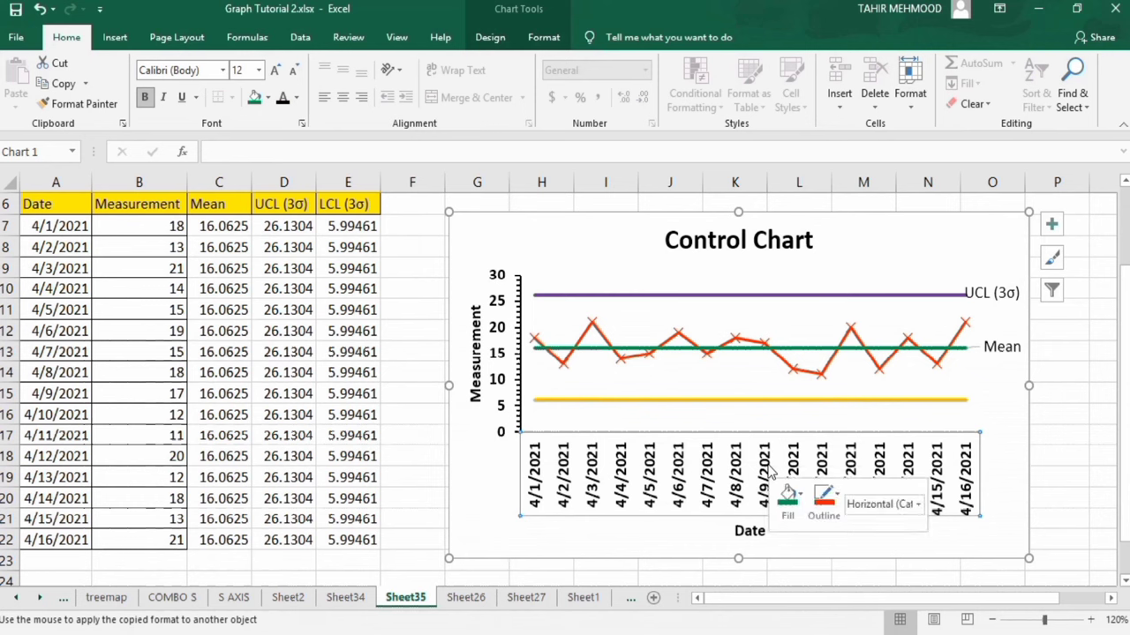
pyautogui.click(812, 454)
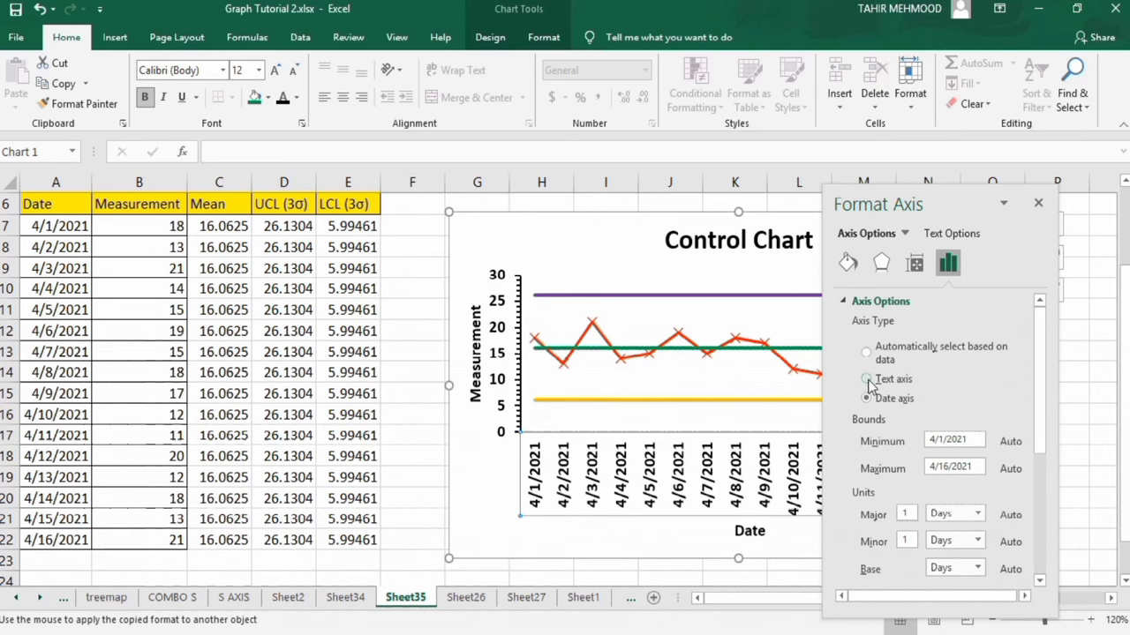
pyautogui.click(866, 380)
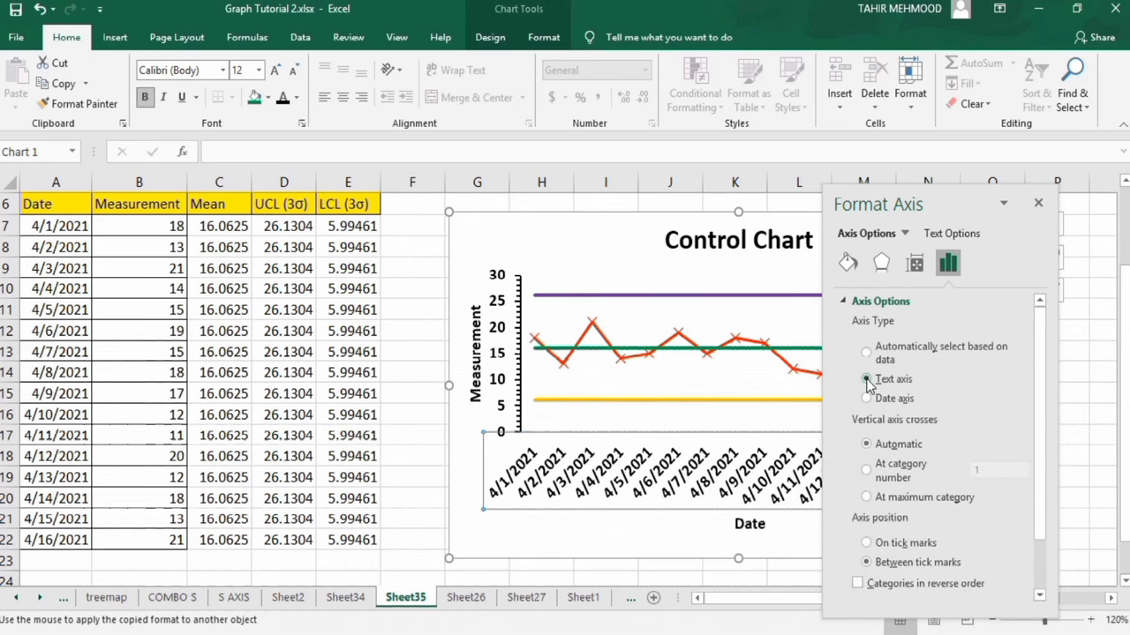